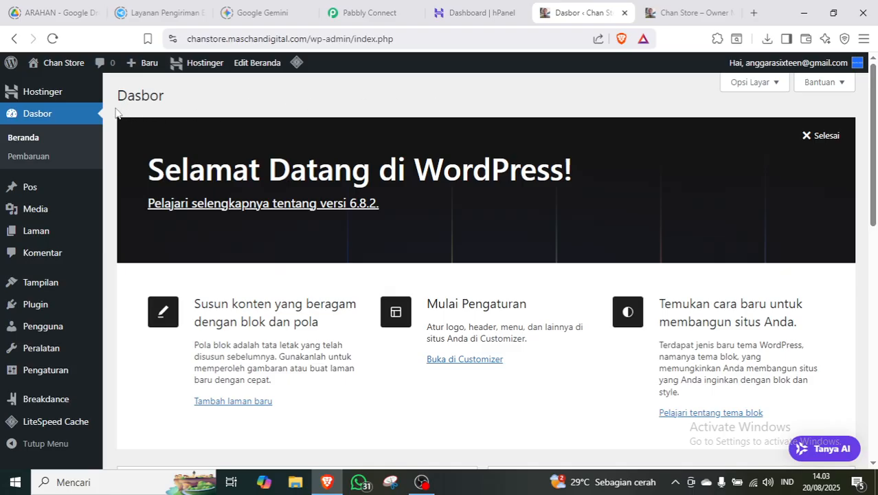
# From the All Pages list, open the Home page in the WordPress block editor.
pyautogui.scroll(-3, 114, 114)
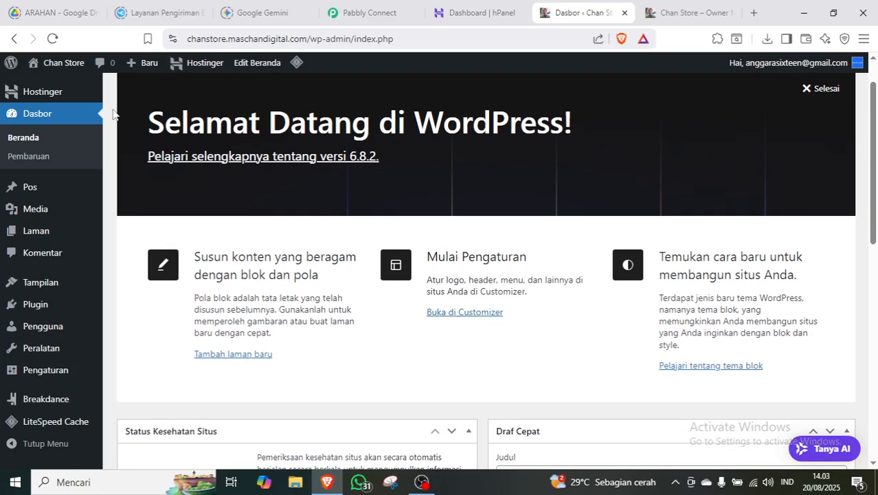
pyautogui.scroll(-1, 113, 114)
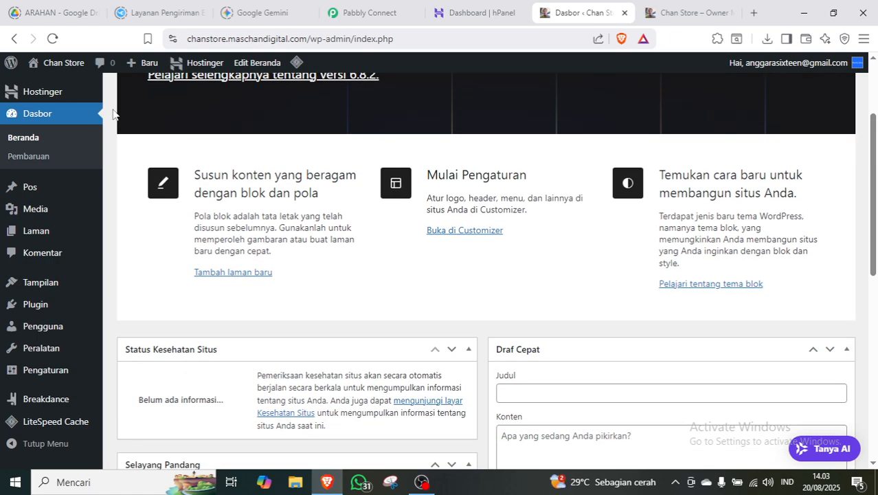
pyautogui.scroll(4, 114, 114)
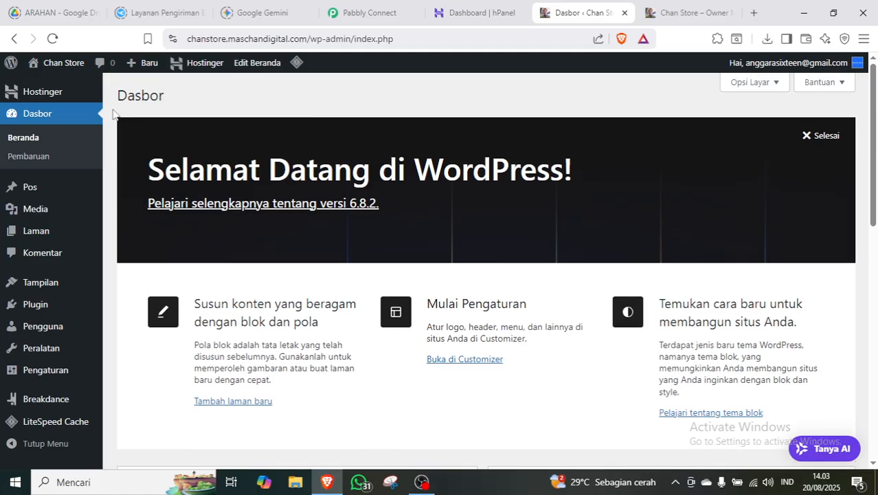
pyautogui.scroll(-1, 113, 114)
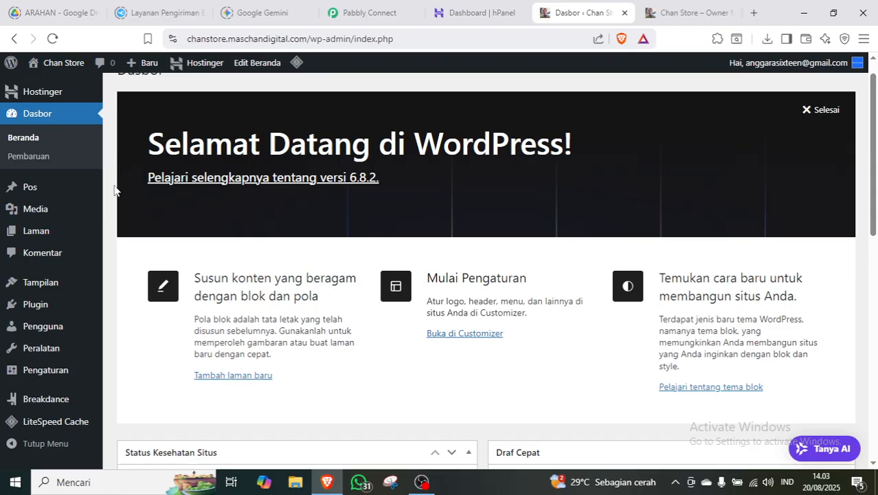
pyautogui.scroll(-2, 115, 190)
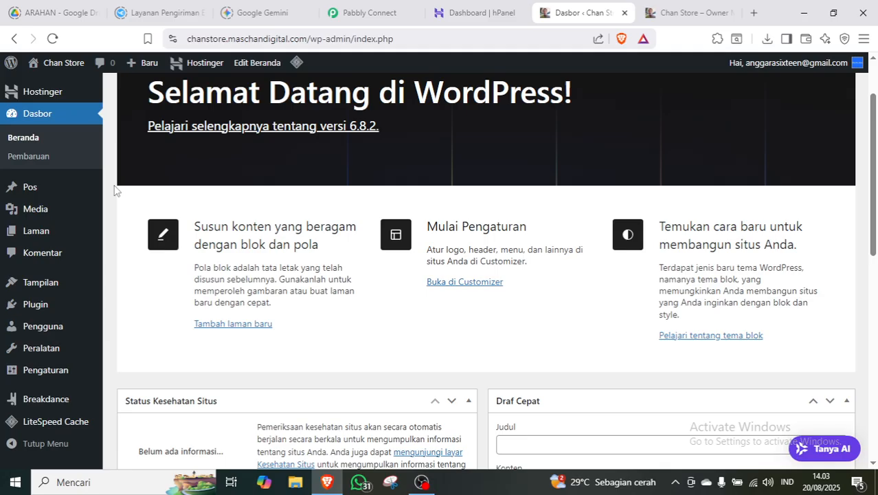
pyautogui.moveTo(58, 241)
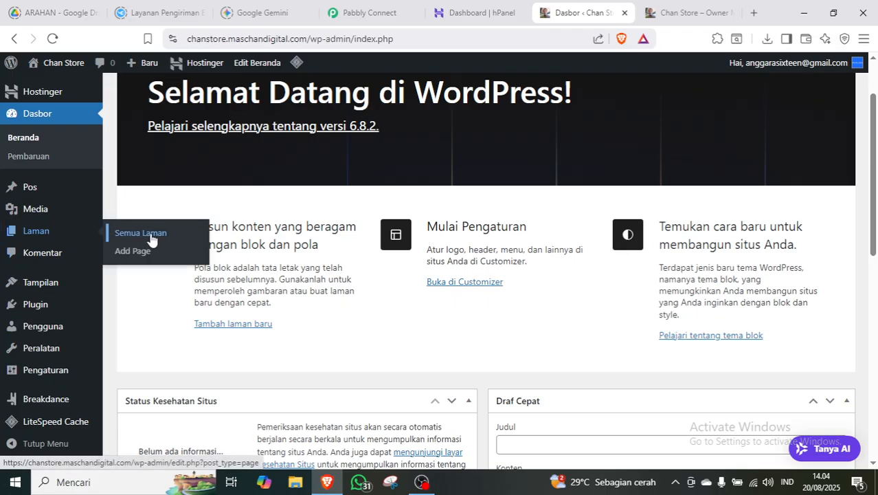
pyautogui.click(150, 235)
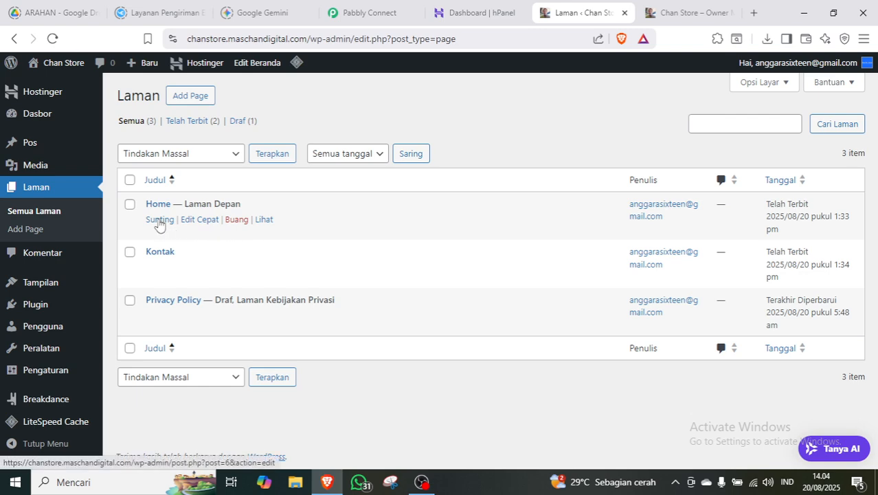
pyautogui.click(159, 221)
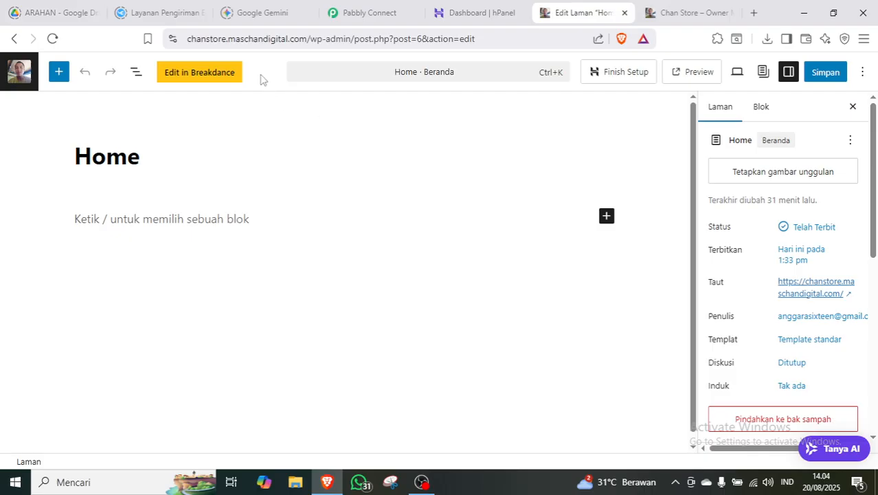
# Open the Home page in Breakdance and insert an empty Section from the Basic elements.
pyautogui.click(195, 74)
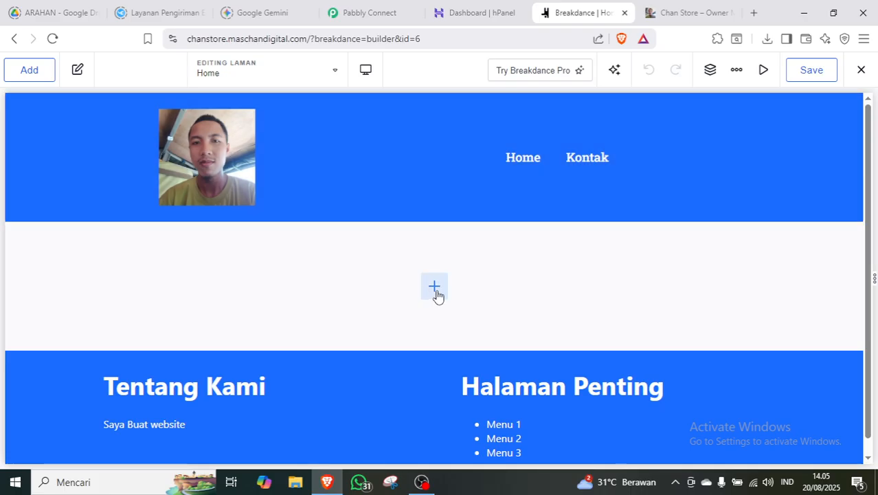
pyautogui.click(435, 287)
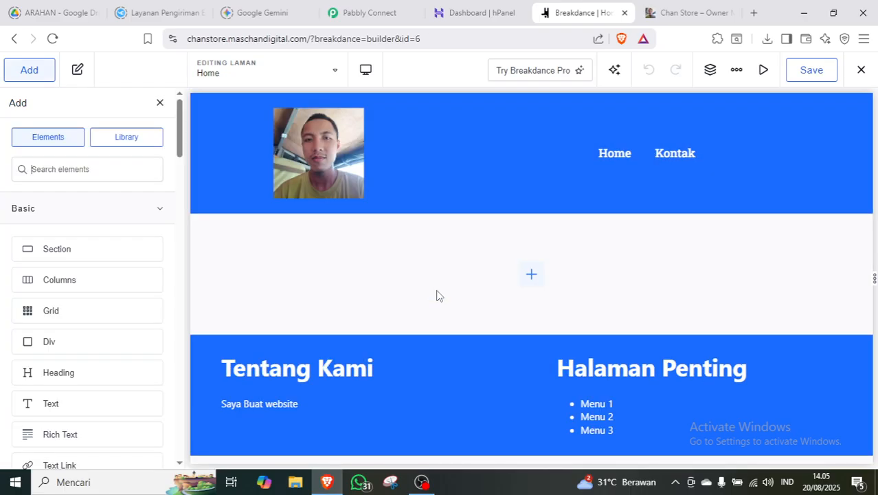
pyautogui.click(83, 251)
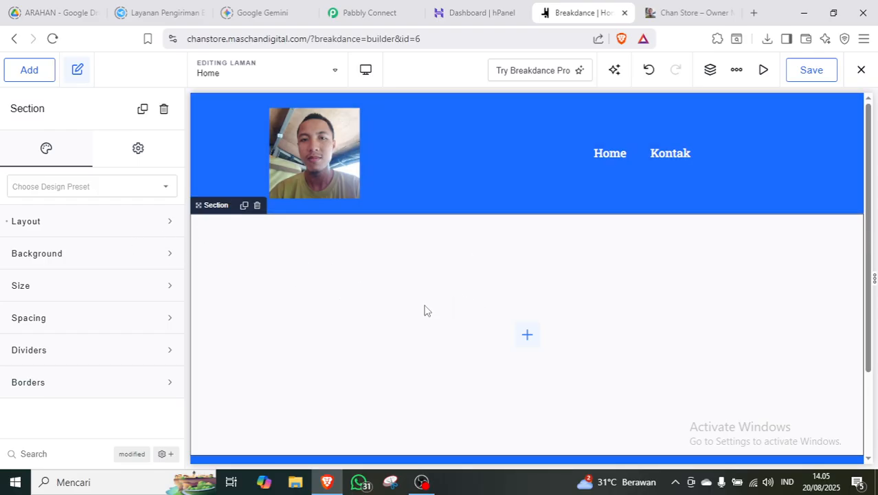
# Add a Columns element with a 2/3–1/3 structure inside the section.
pyautogui.click(712, 74)
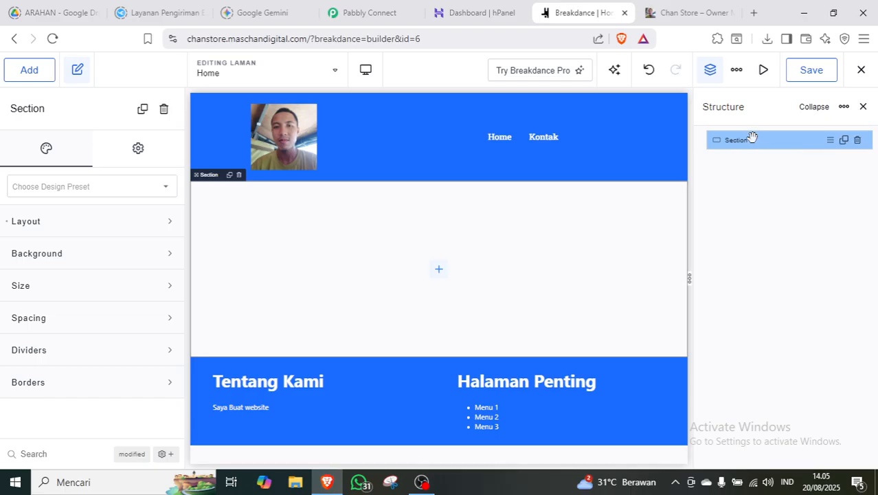
pyautogui.click(28, 72)
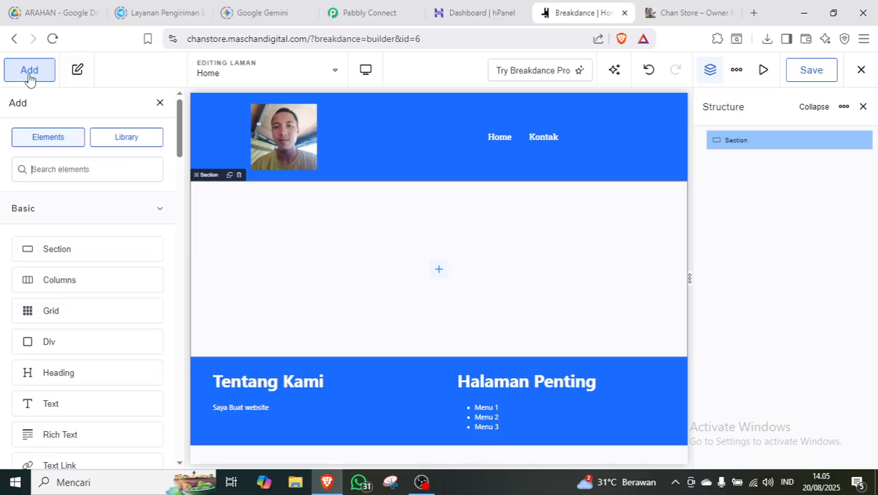
pyautogui.click(67, 280)
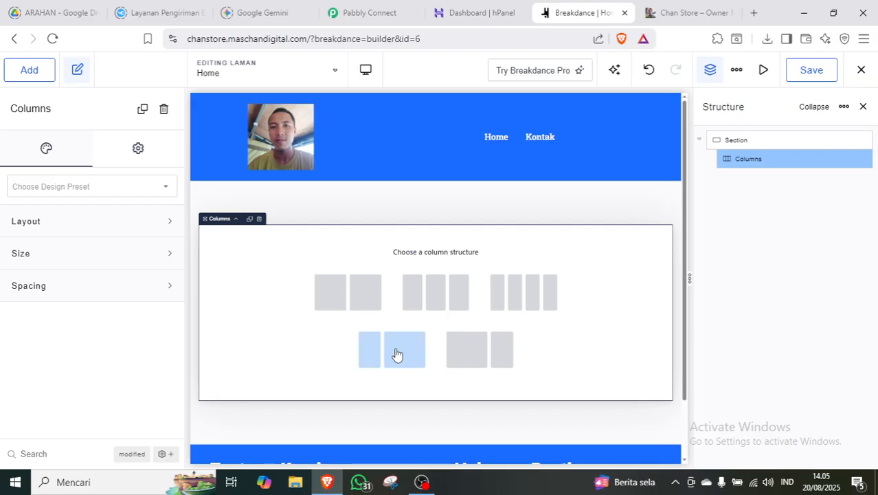
pyautogui.click(483, 362)
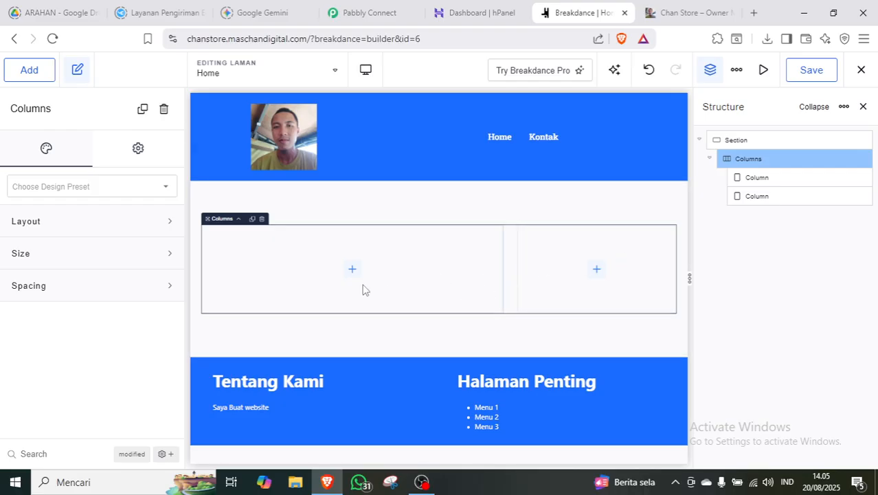
pyautogui.click(754, 178)
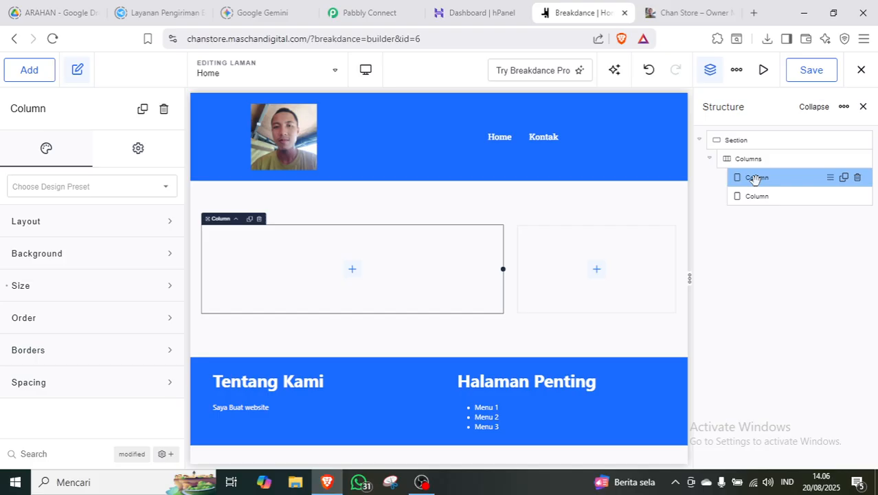
# Rename the section to 'Hero Section' and the left column to 'Teks Perkenalan'.
pyautogui.doubleClick(742, 140)
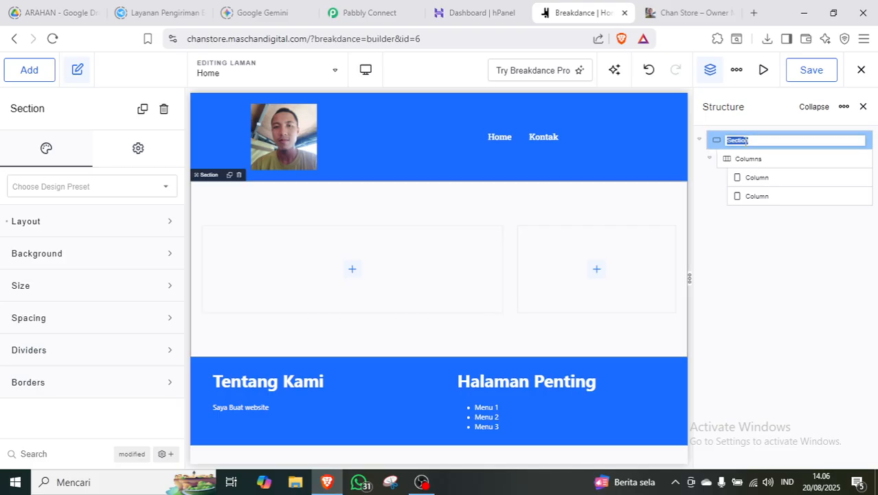
pyautogui.click(778, 227)
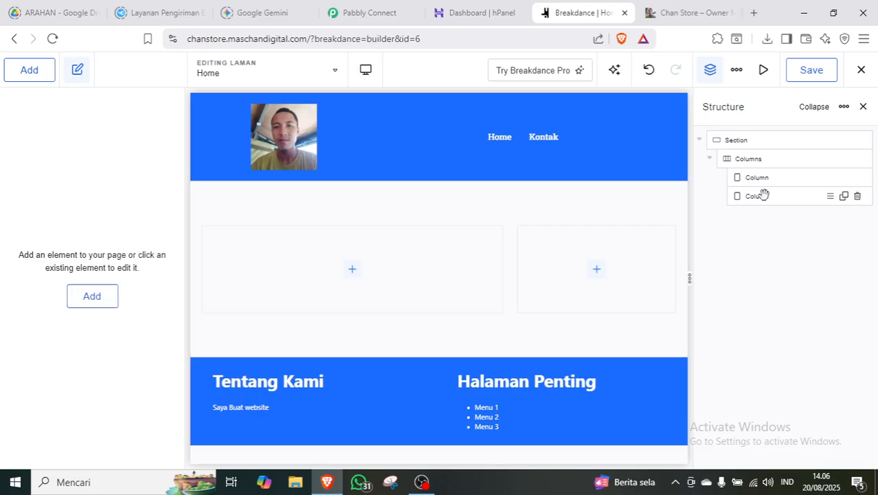
pyautogui.doubleClick(741, 140)
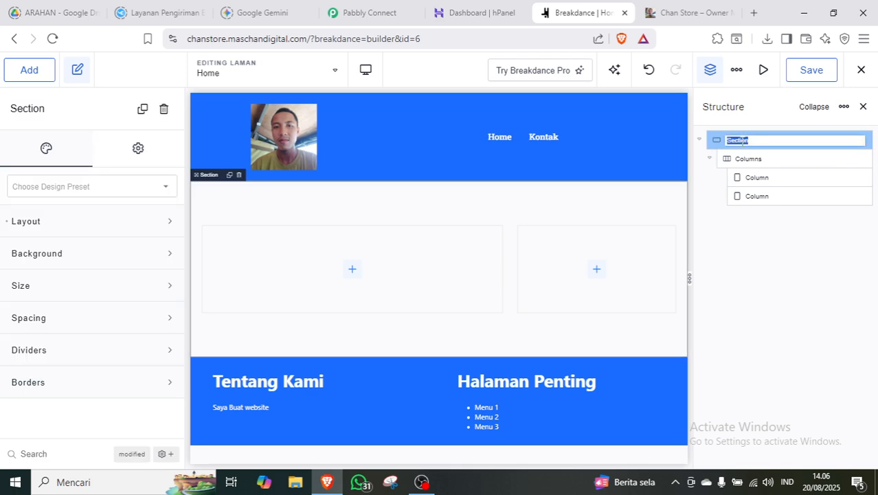
pyautogui.write('Hero Section')
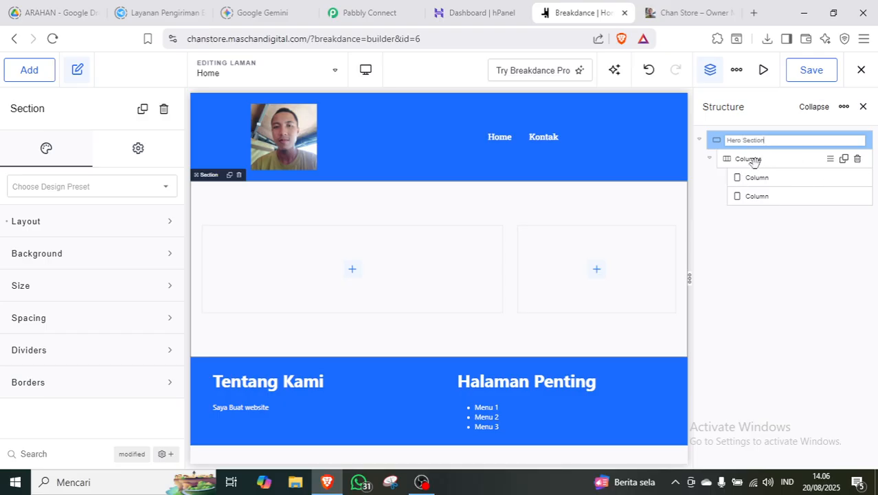
pyautogui.click(753, 161)
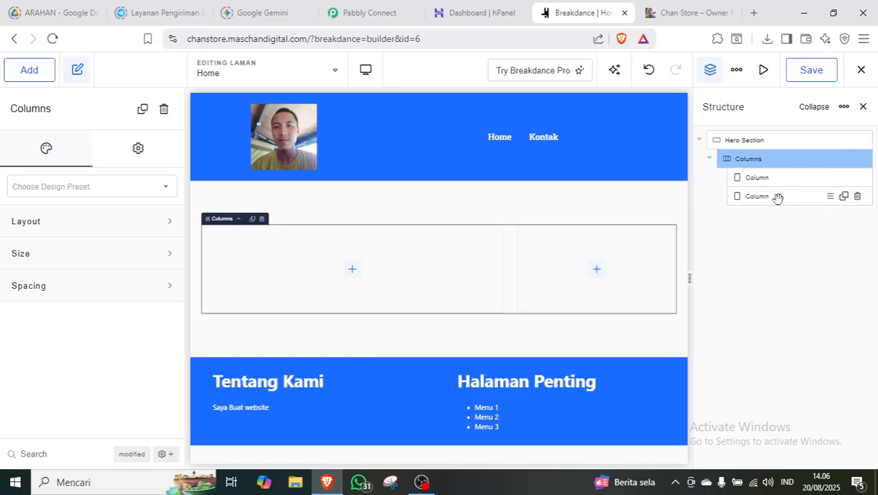
pyautogui.click(758, 178)
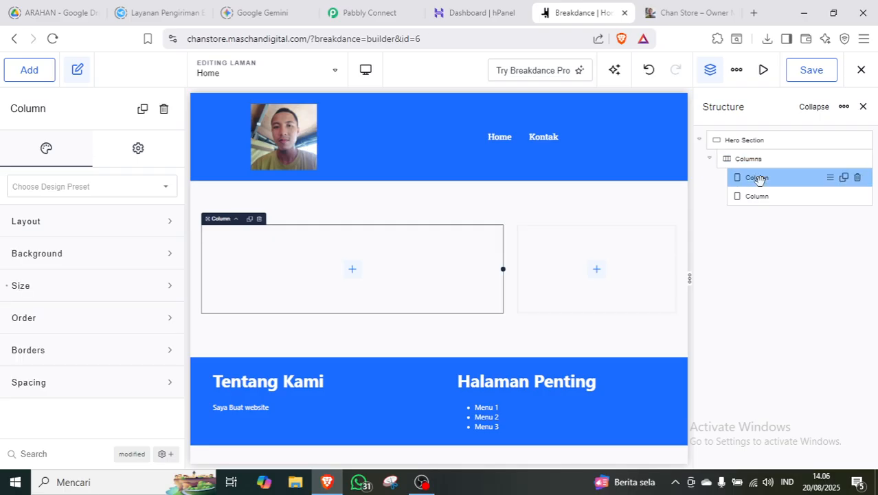
pyautogui.doubleClick(757, 178)
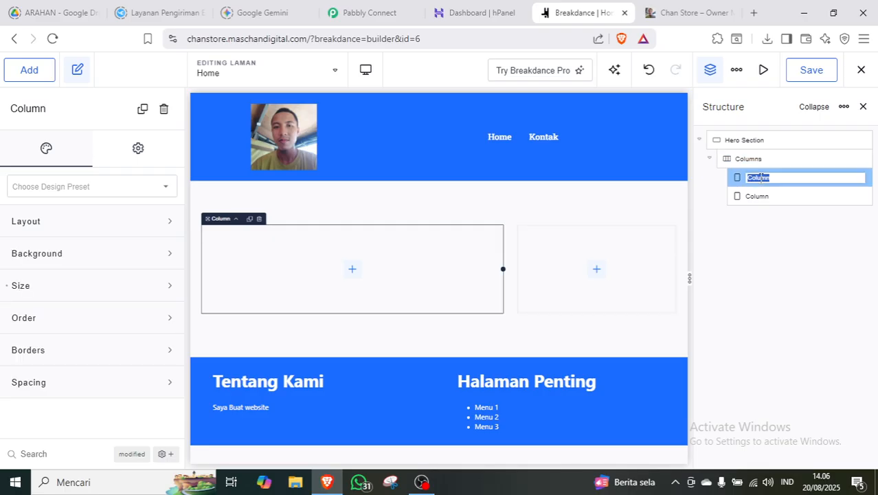
pyautogui.write('Teks Perkenalan')
# Rename the right column to 'Foto Perkenalan', correcting the misspelled name.
pyautogui.doubleClick(758, 196)
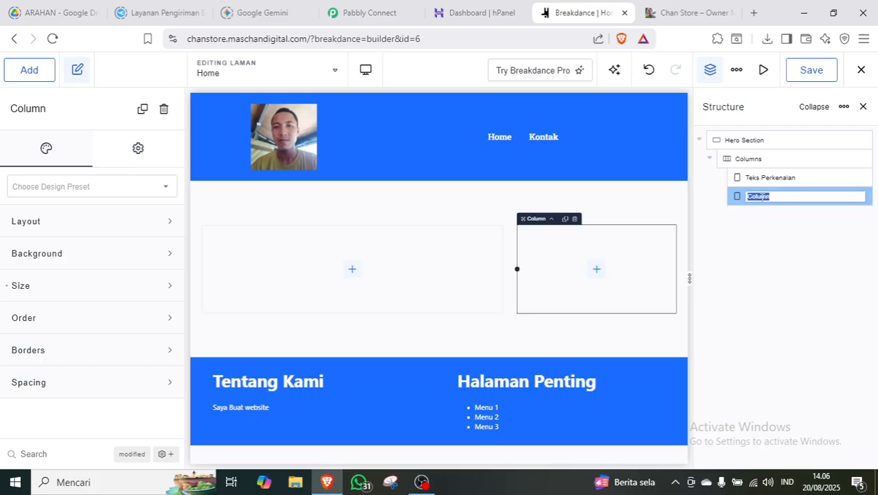
pyautogui.write('Fpot')
pyautogui.click(796, 257)
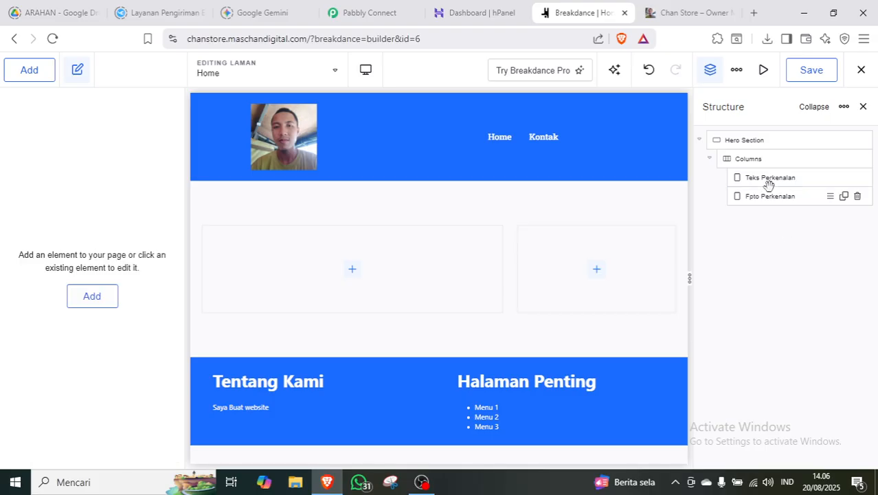
pyautogui.doubleClick(751, 197)
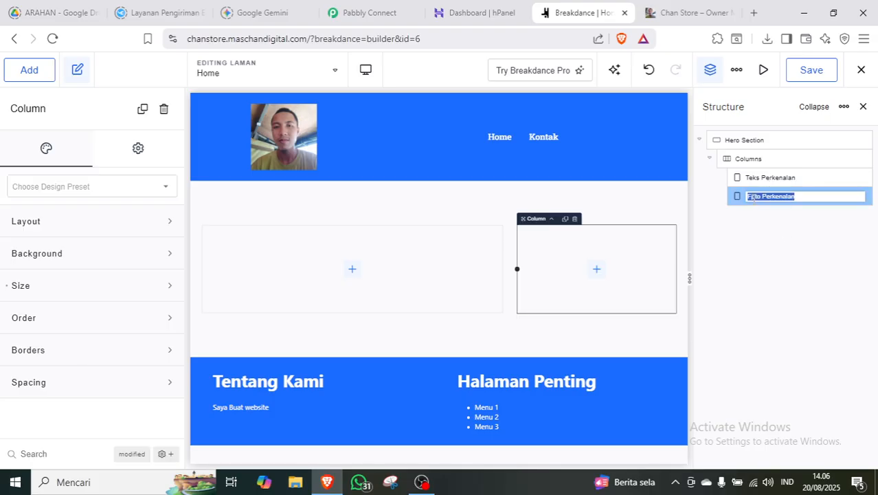
pyautogui.click(752, 197)
pyautogui.press('BackSpace')
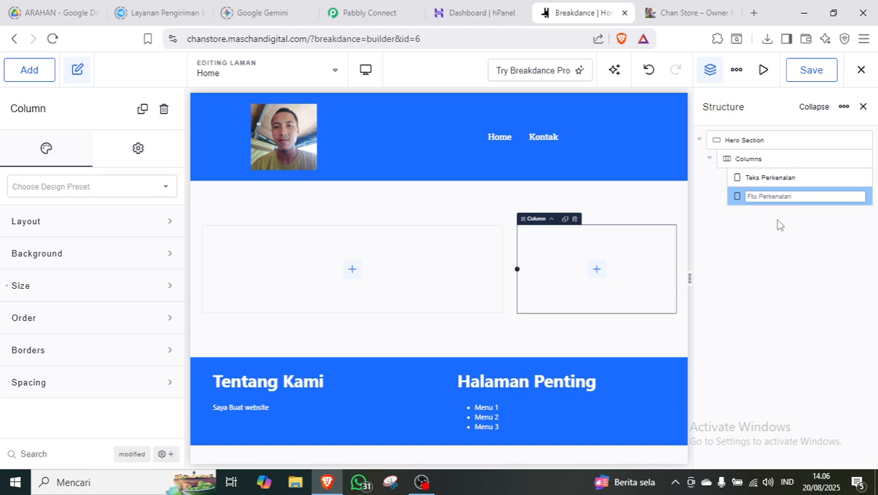
pyautogui.write('o')
pyautogui.click(768, 222)
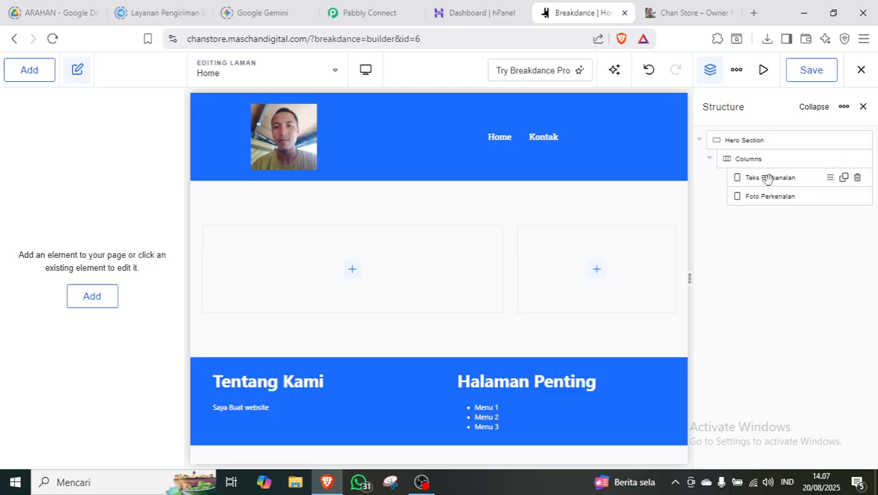
# Set the Columns element's Reverse Order option to Phone Landscape.
pyautogui.click(748, 158)
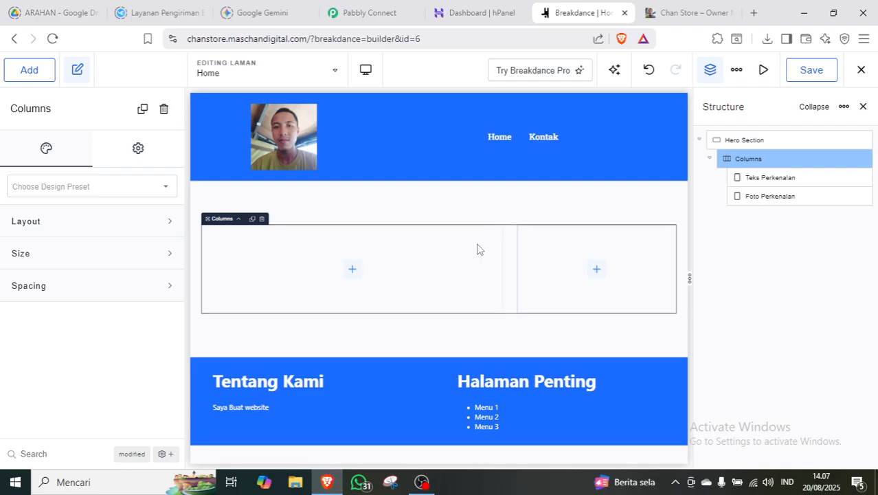
pyautogui.click(770, 178)
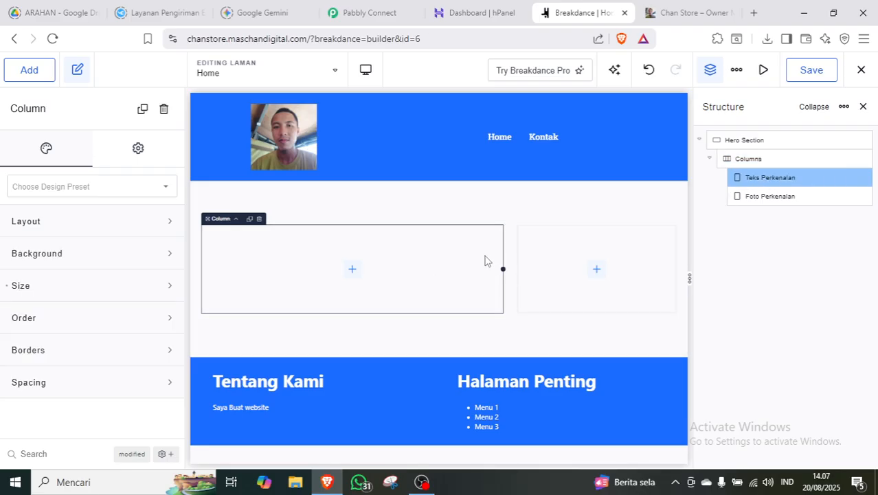
pyautogui.click(747, 159)
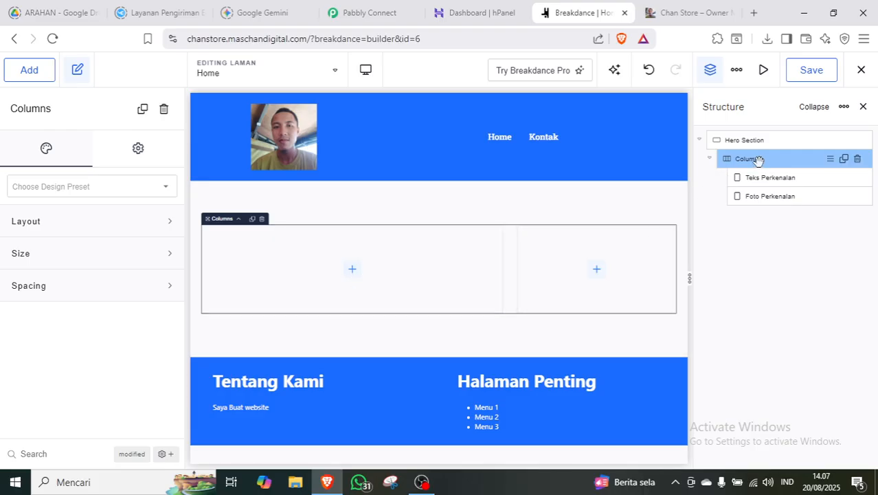
pyautogui.click(127, 222)
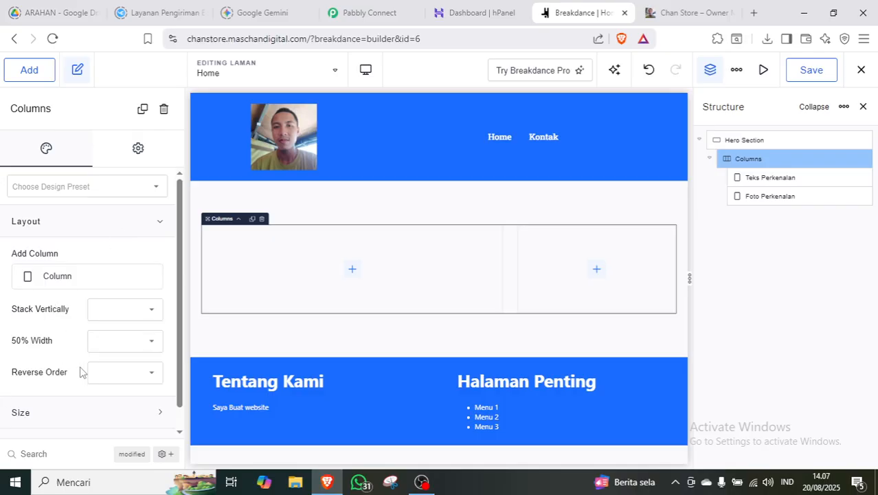
pyautogui.click(141, 373)
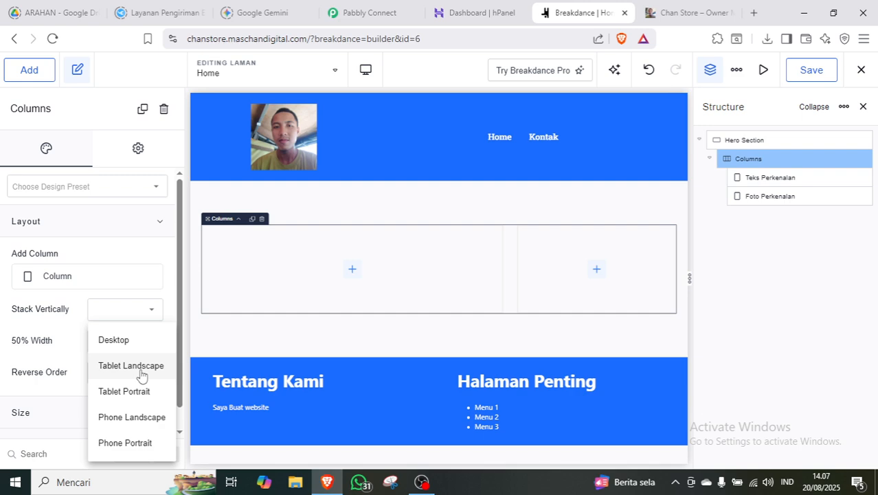
pyautogui.click(140, 421)
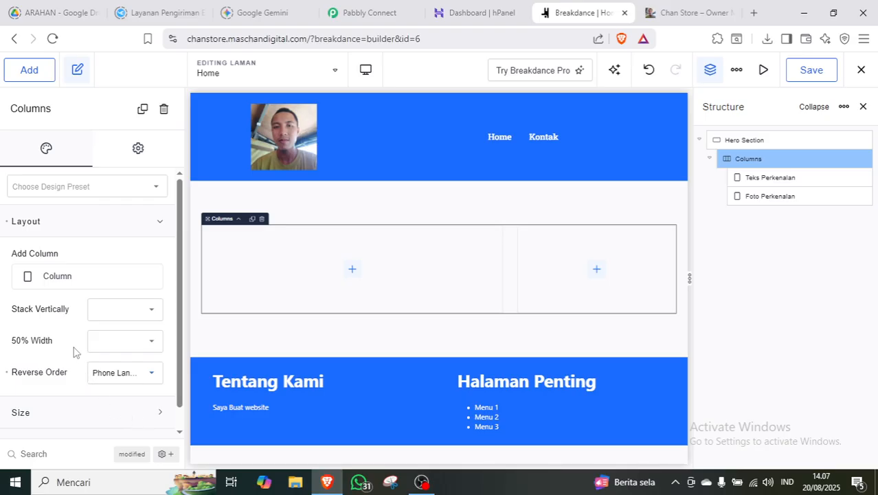
pyautogui.click(140, 221)
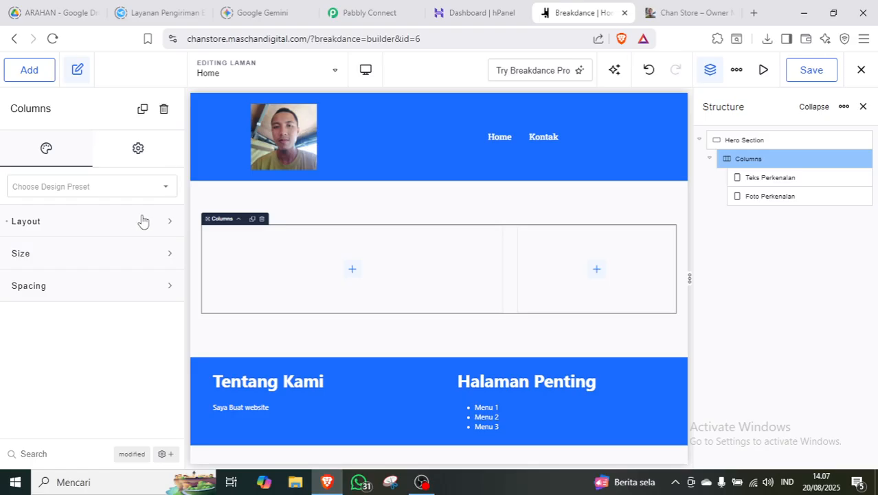
pyautogui.click(762, 178)
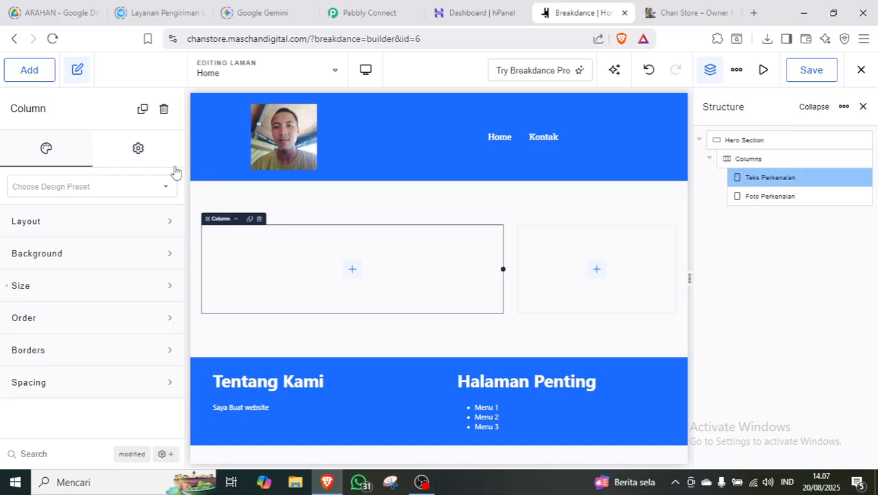
# Insert a Heading element into the Teks Perkenalan column.
pyautogui.click(31, 73)
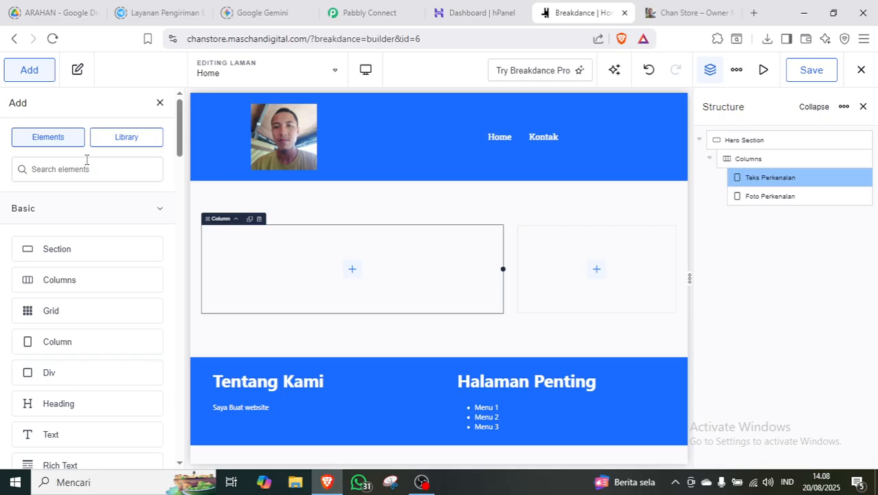
pyautogui.write('head')
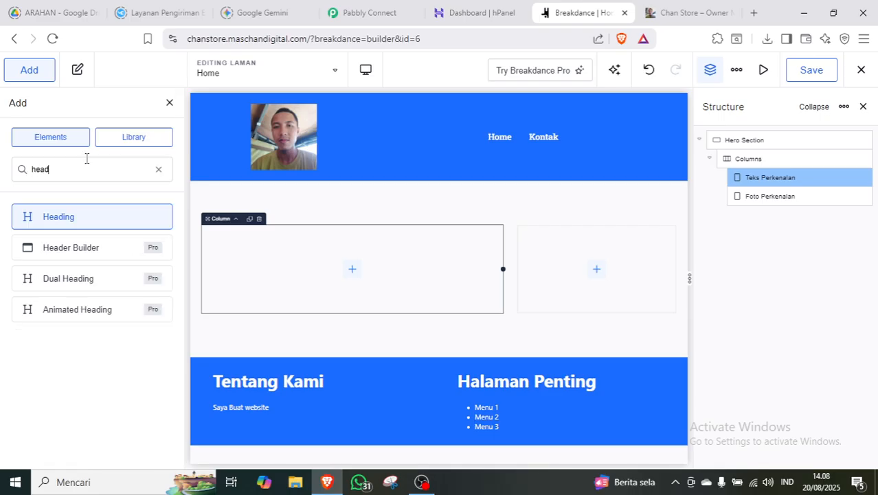
pyautogui.click(74, 210)
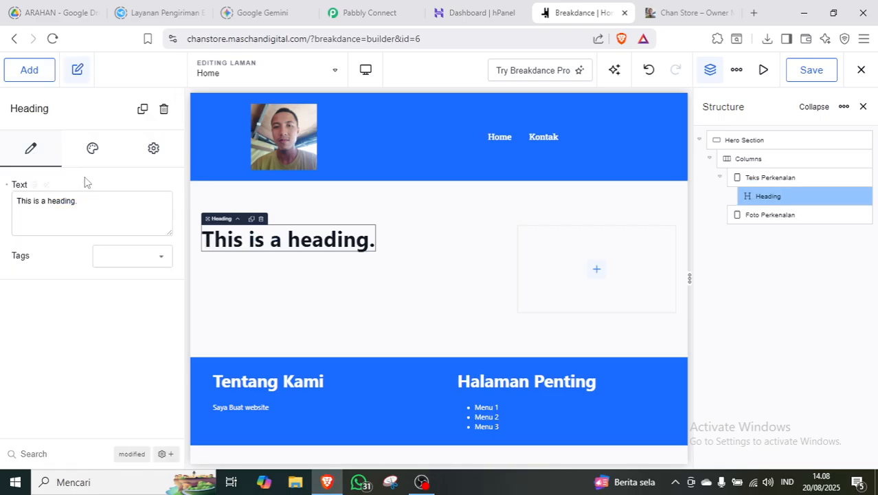
# Add a Text element beneath the heading in Teks Perkenalan.
pyautogui.click(27, 73)
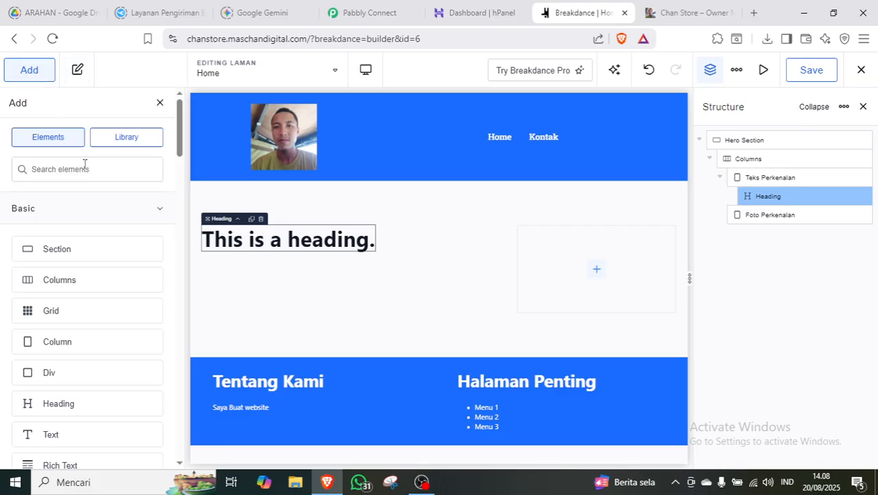
pyautogui.click(85, 163)
pyautogui.write('tek')
pyautogui.press('BackSpace')
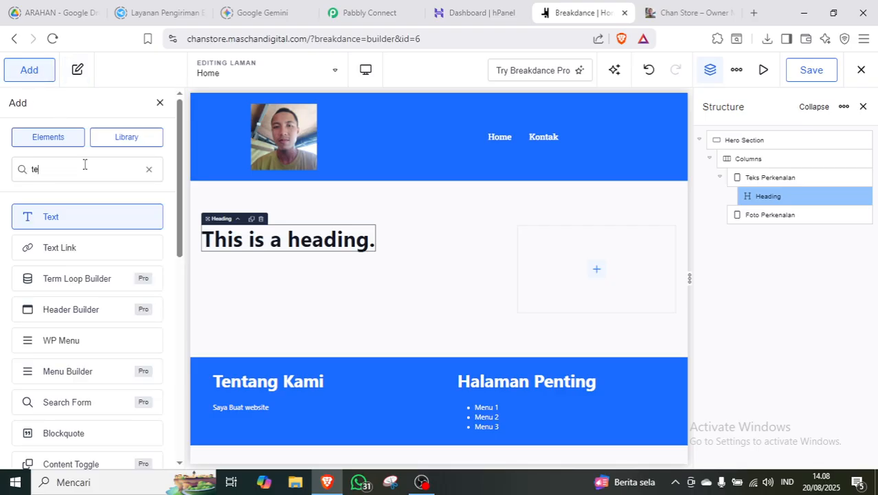
pyautogui.click(74, 212)
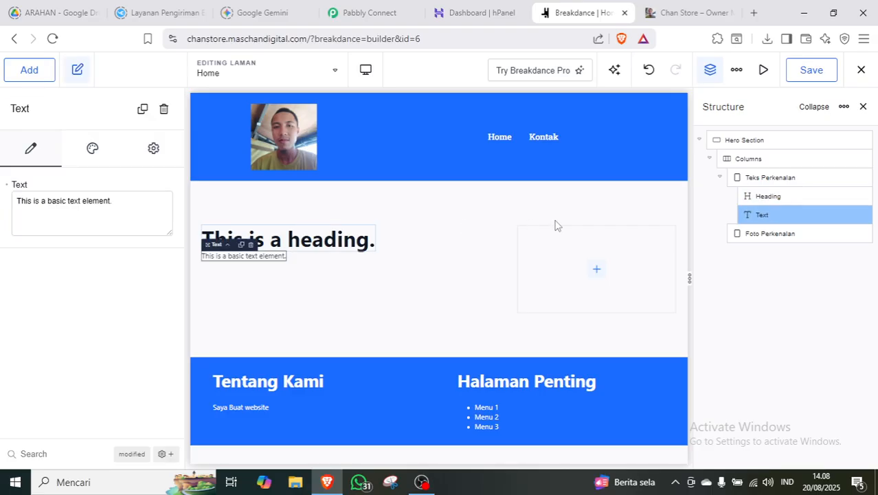
pyautogui.click(768, 179)
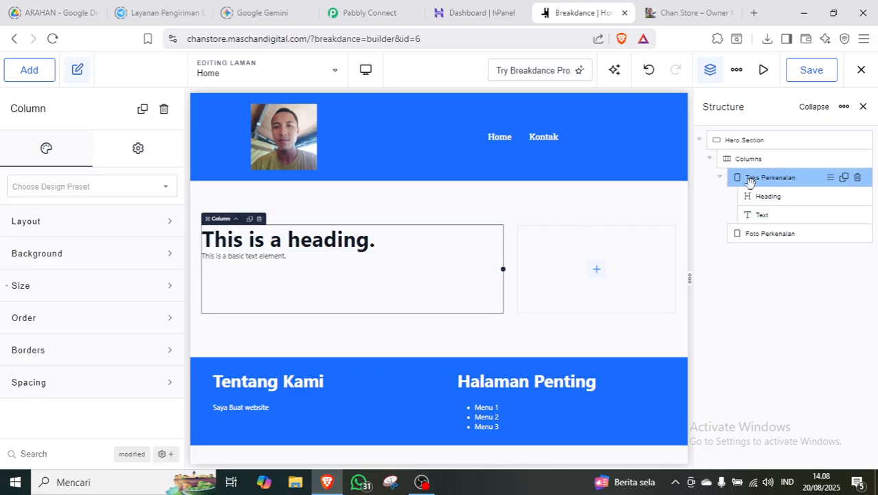
pyautogui.click(114, 230)
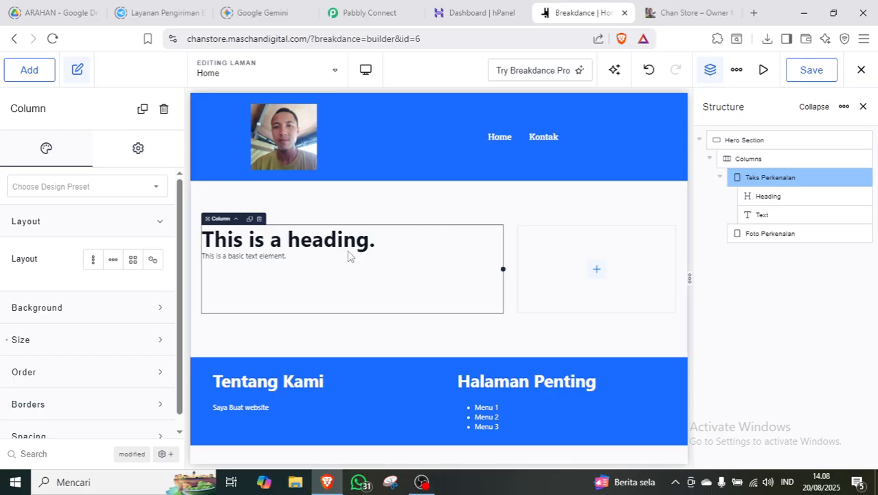
# Stack the column's content vertically, middle- and left-aligned, with a 1.6 rem gap.
pyautogui.click(94, 261)
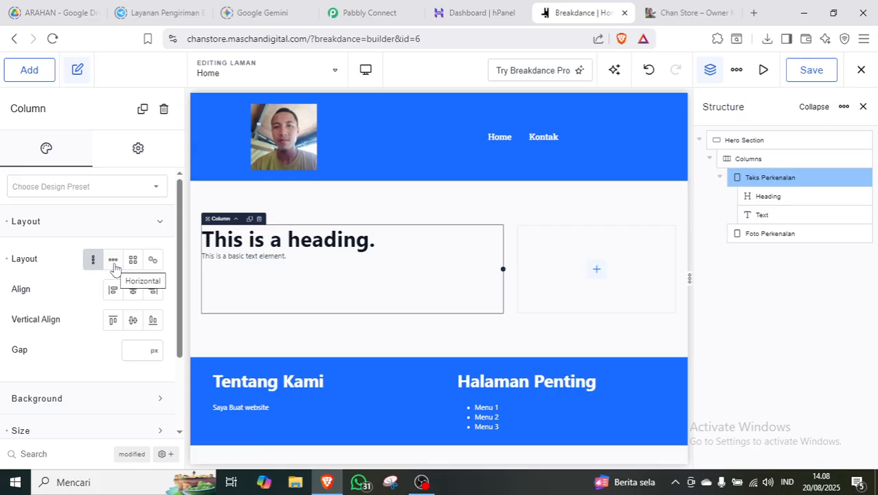
pyautogui.click(114, 261)
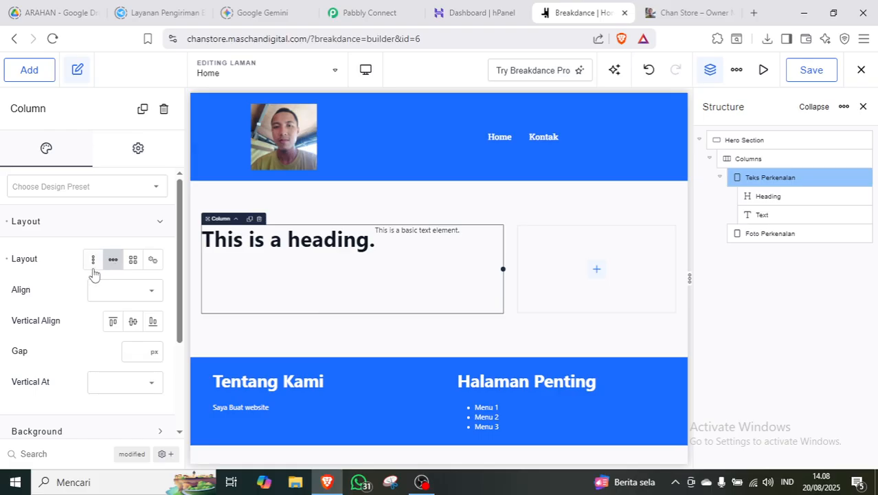
pyautogui.click(94, 259)
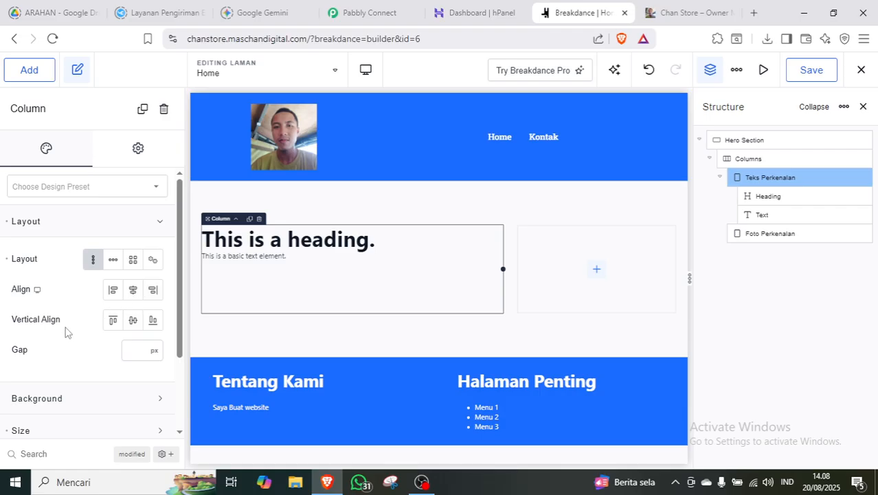
pyautogui.click(138, 327)
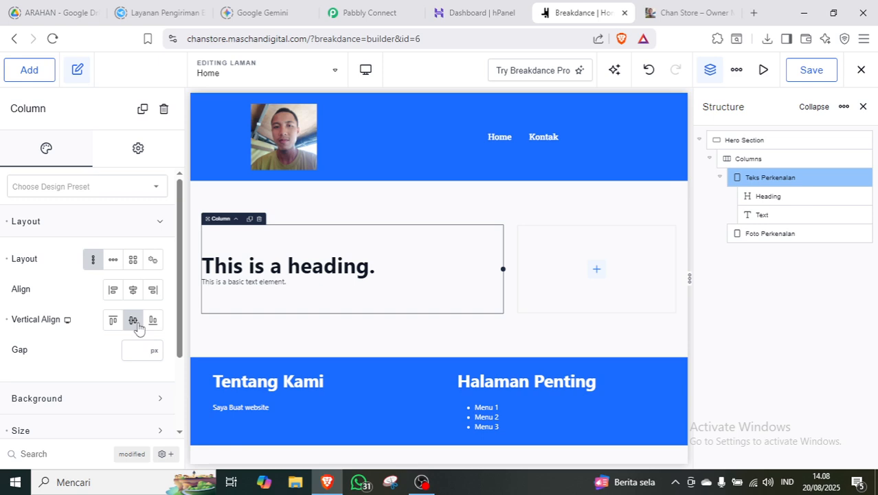
pyautogui.click(133, 289)
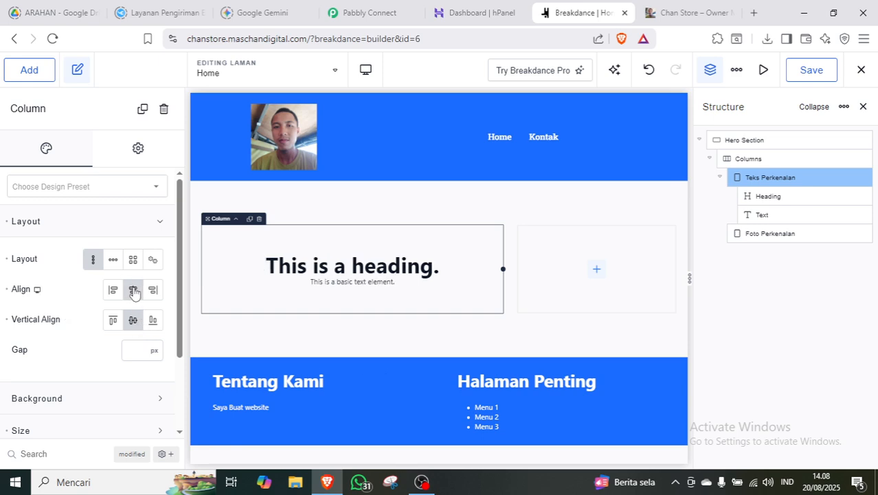
pyautogui.click(114, 290)
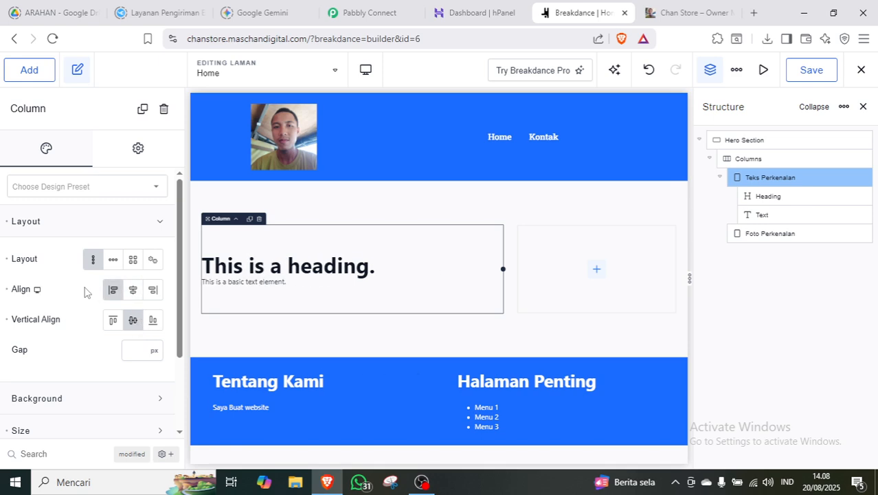
pyautogui.click(155, 352)
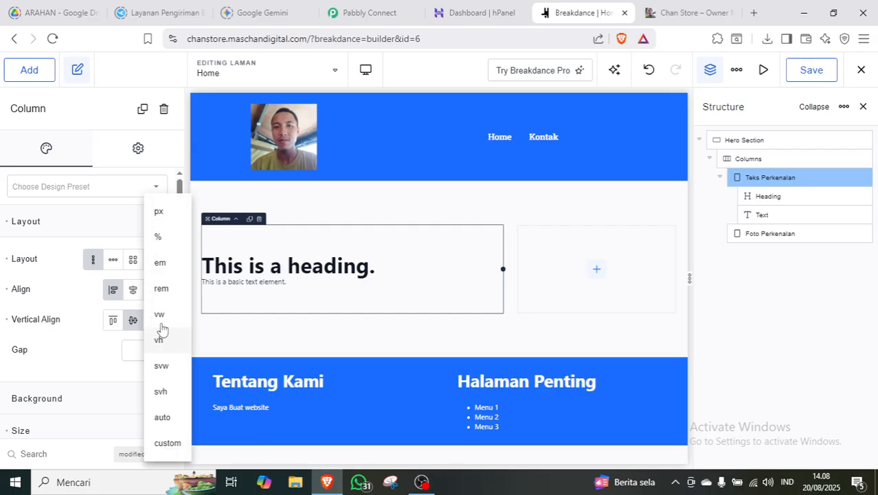
pyautogui.click(161, 288)
pyautogui.click(135, 350)
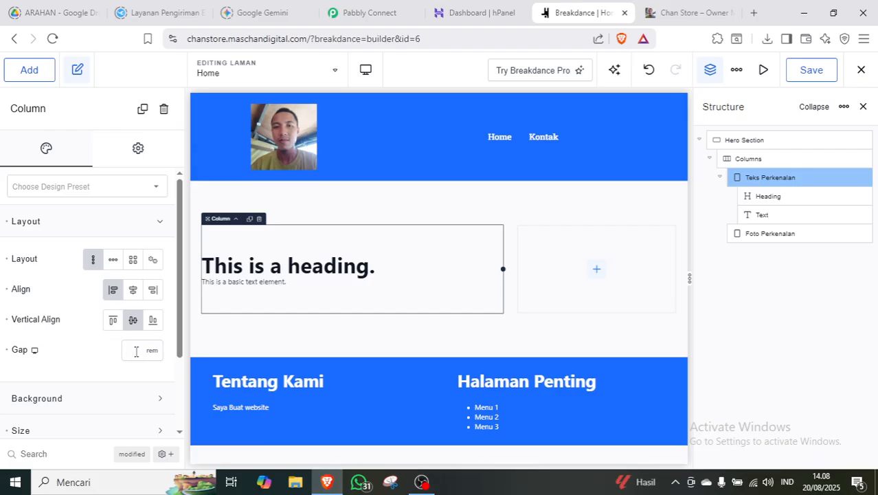
pyautogui.write('1.6')
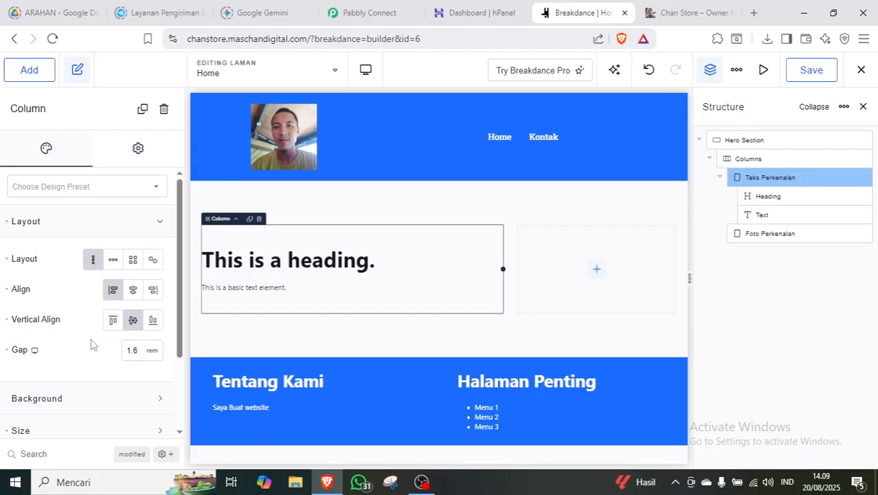
pyautogui.click(130, 218)
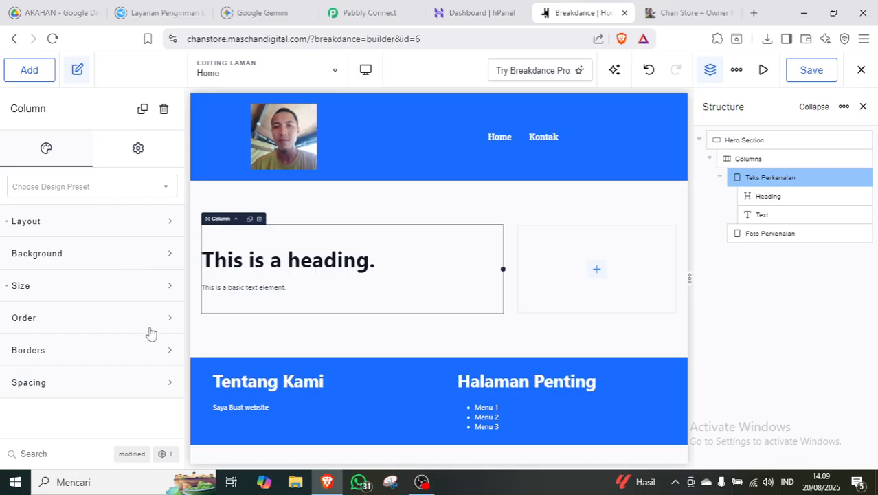
# Give the Teks Perkenalan column 1.6 rem padding on all four linked sides.
pyautogui.click(129, 395)
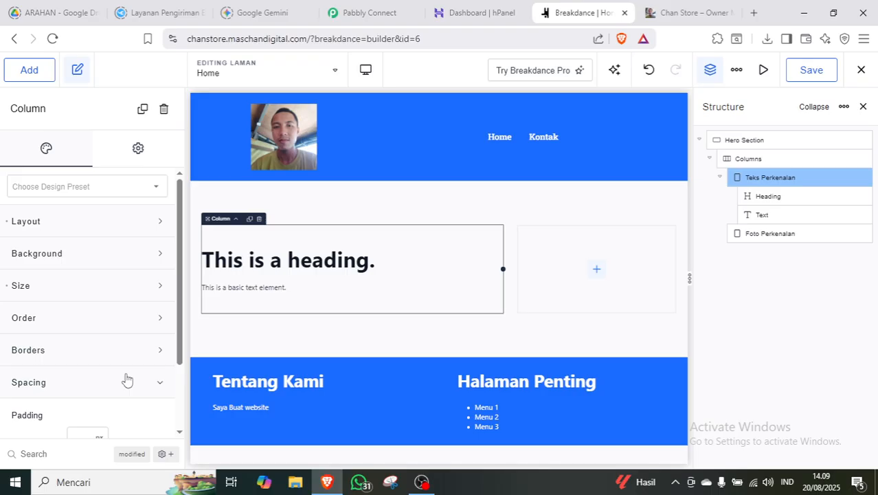
pyautogui.scroll(-3, 172, 354)
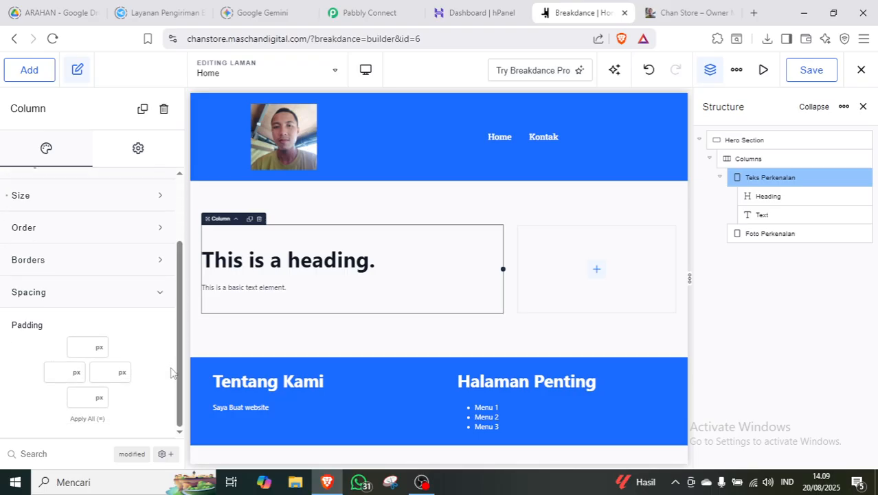
pyautogui.click(86, 419)
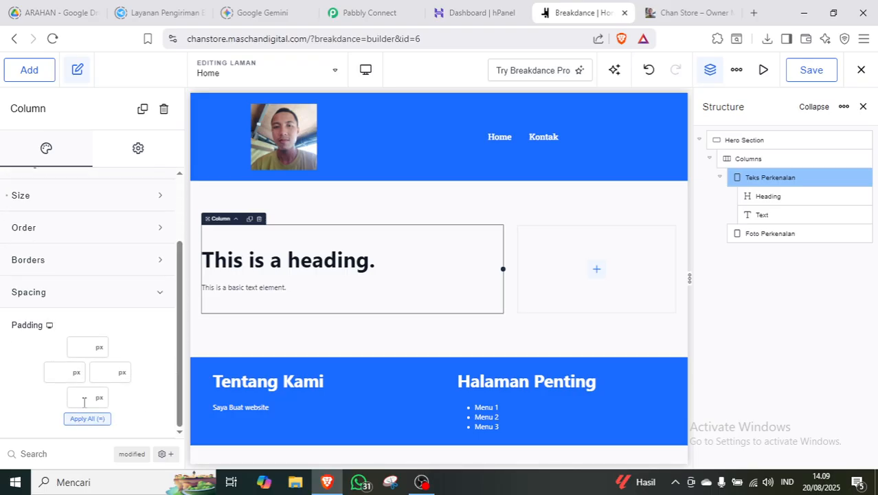
pyautogui.click(100, 348)
pyautogui.click(114, 289)
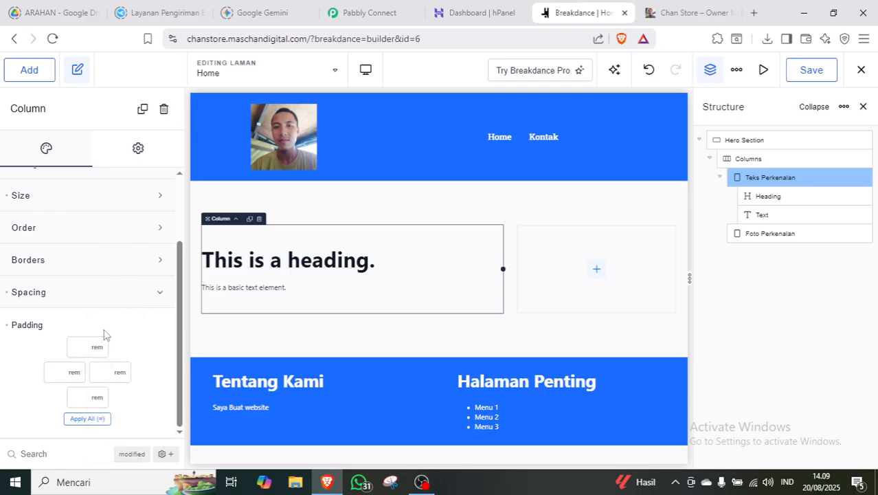
pyautogui.click(87, 346)
pyautogui.write('1.')
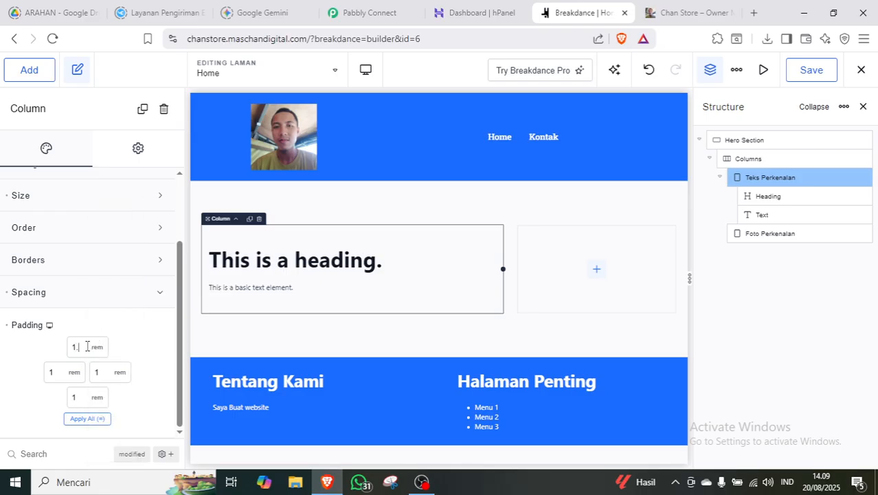
pyautogui.write('6')
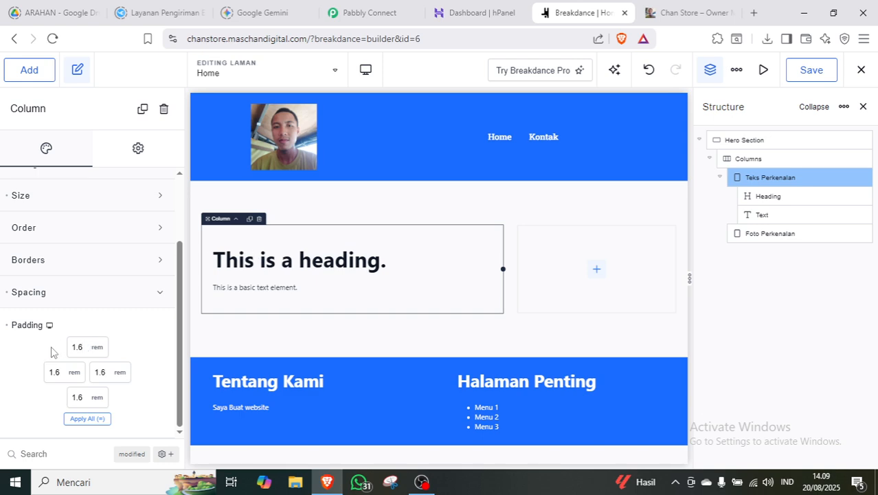
pyautogui.click(135, 303)
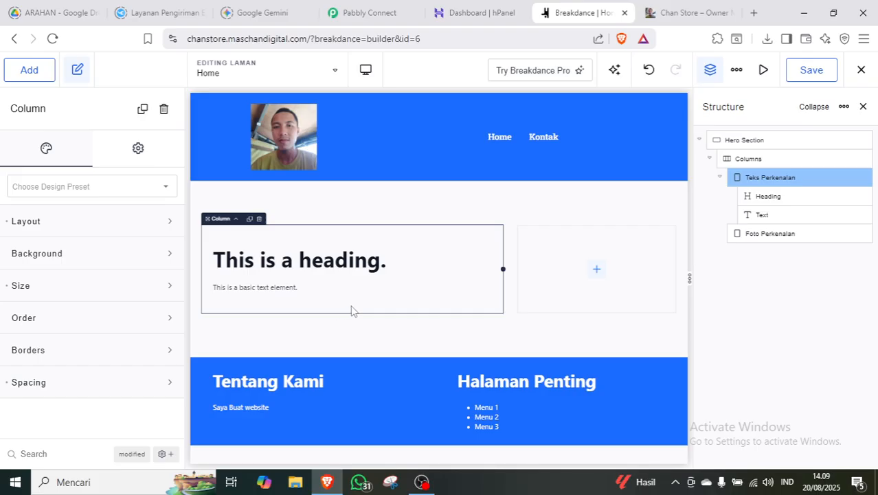
# Add an Image element to Foto Perkenalan showing the first photo from Pustaka Media.
pyautogui.click(770, 234)
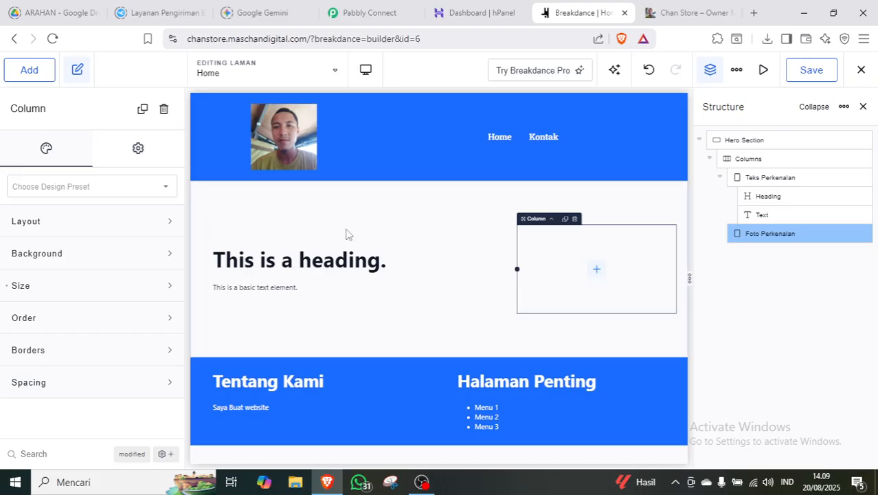
pyautogui.click(598, 270)
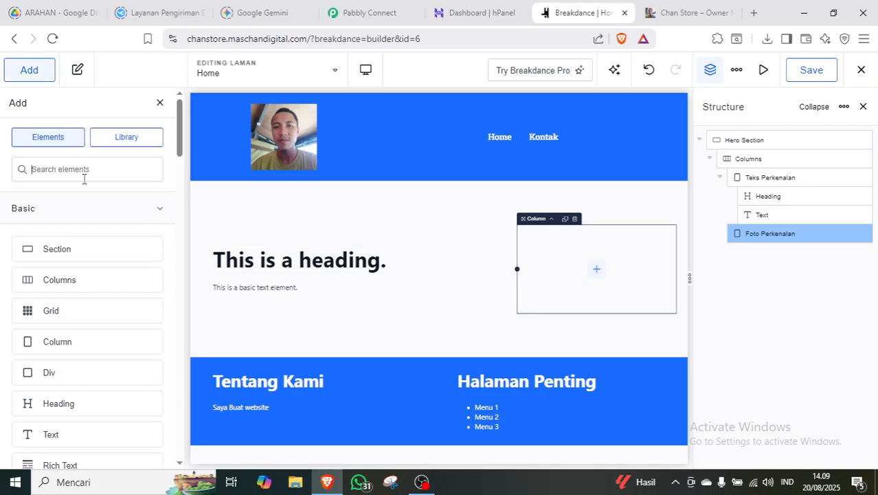
pyautogui.write('image')
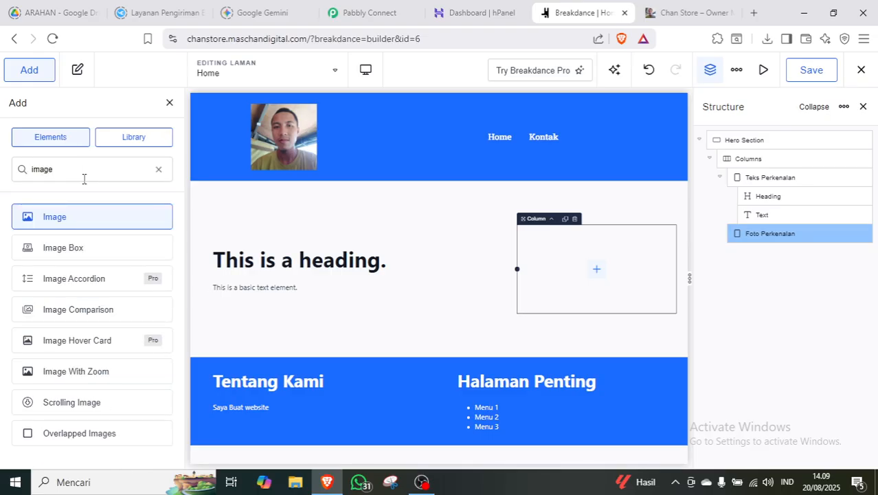
pyautogui.click(60, 218)
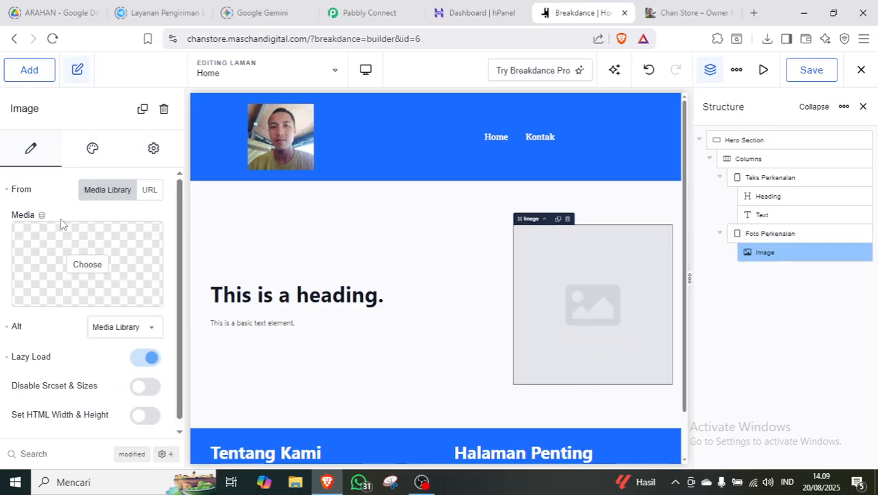
pyautogui.click(88, 265)
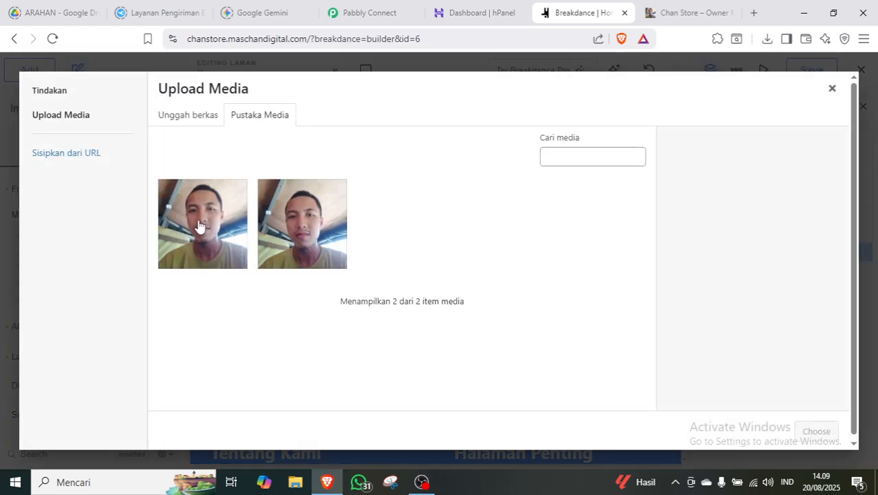
pyautogui.click(316, 249)
pyautogui.click(228, 243)
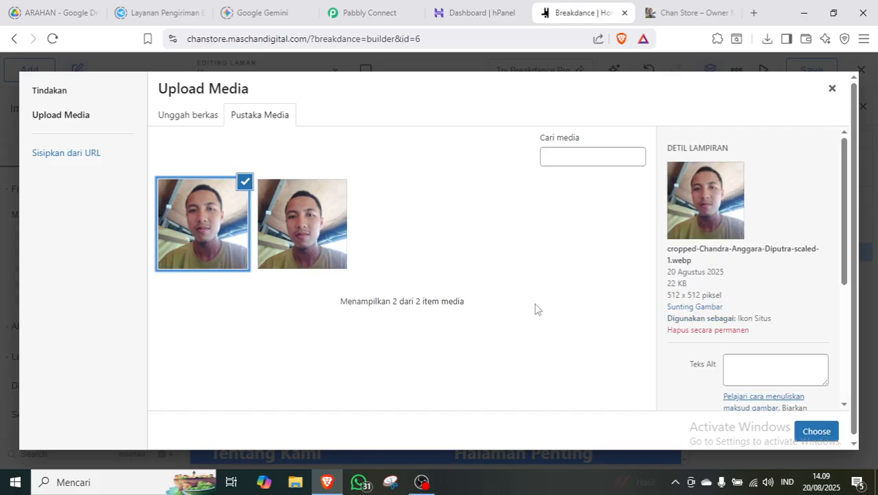
pyautogui.click(816, 431)
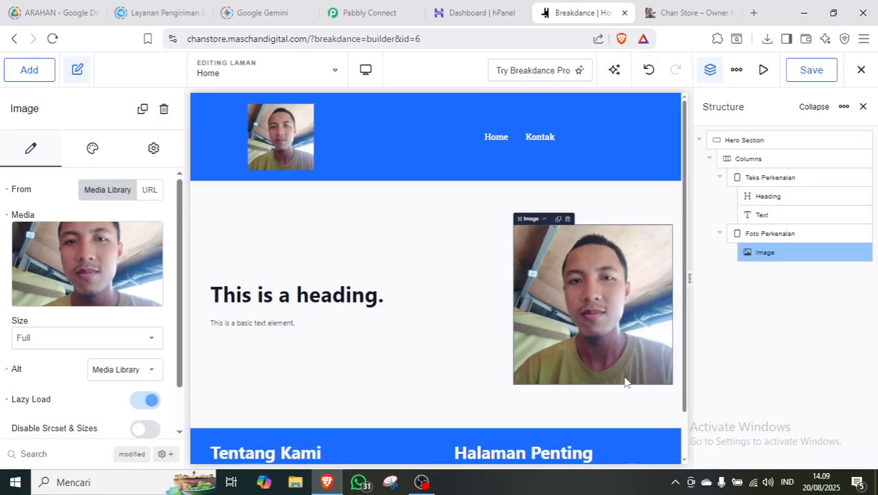
# Make the heading an h1 and replace its 'Ahlan Wa Sahlan' text with 'Chan Store'.
pyautogui.click(783, 195)
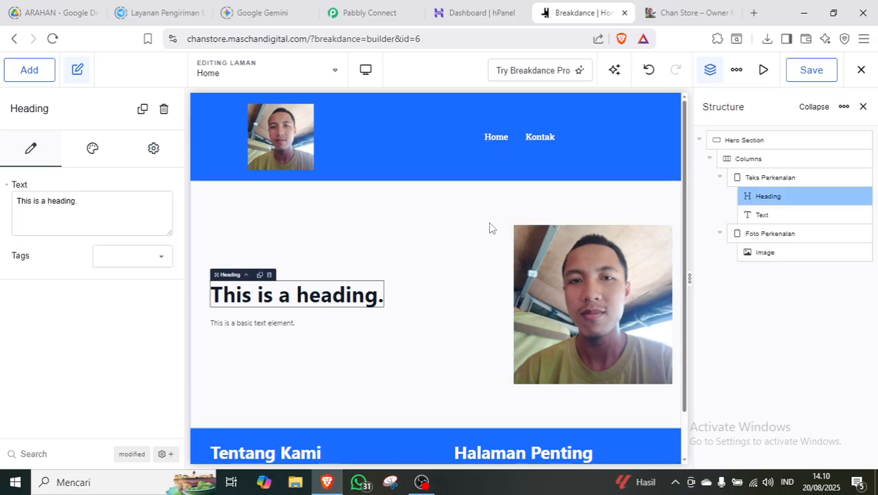
pyautogui.click(96, 203)
pyautogui.hotkey('ctrl', 'a')
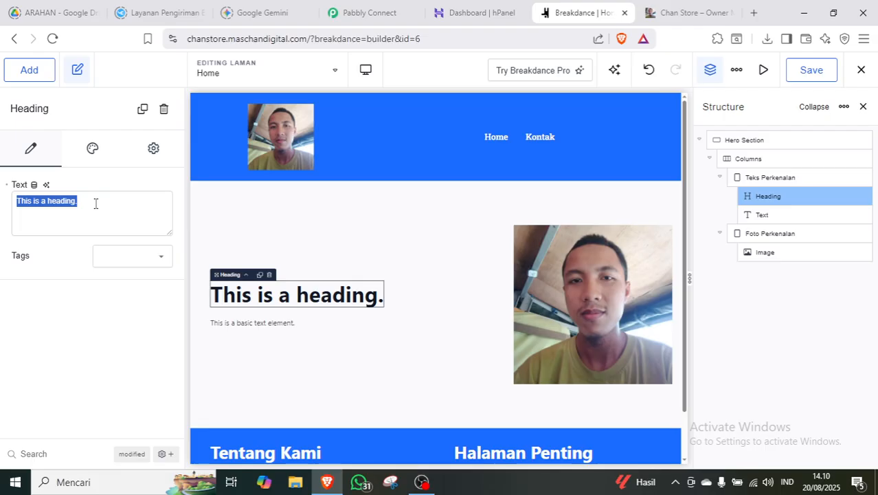
pyautogui.write('Ahlan ')
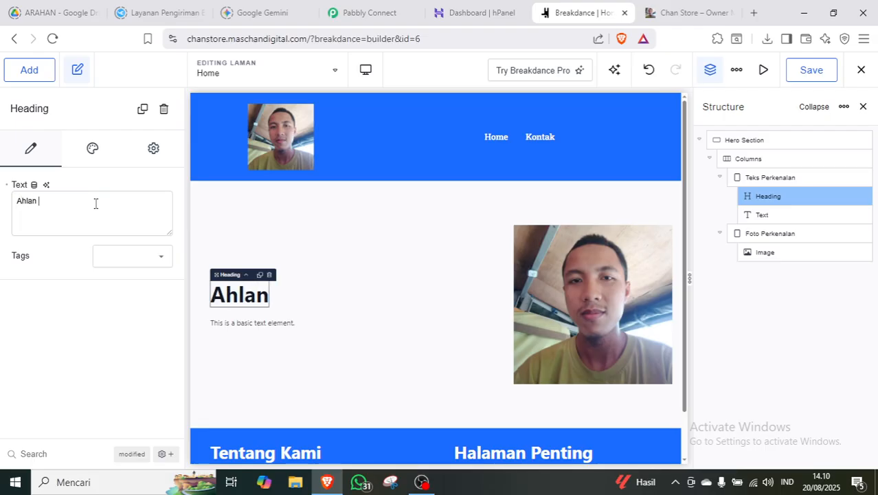
pyautogui.write('Wa Sahlan')
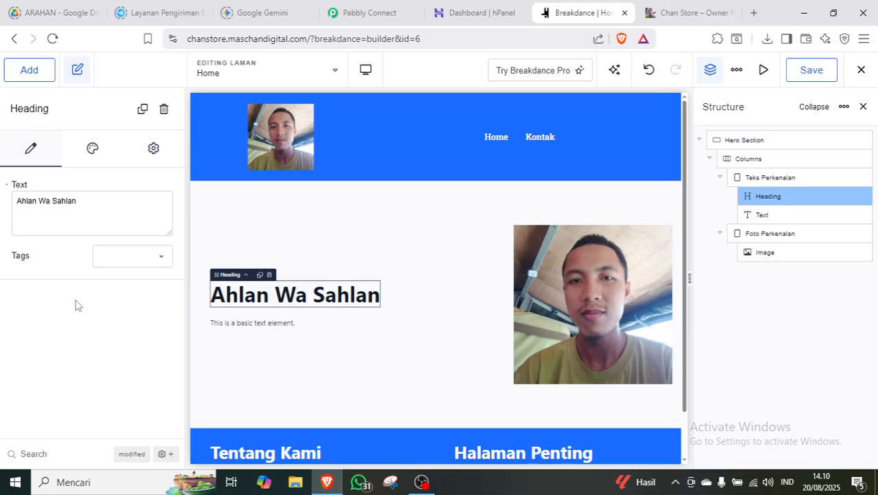
pyautogui.click(143, 262)
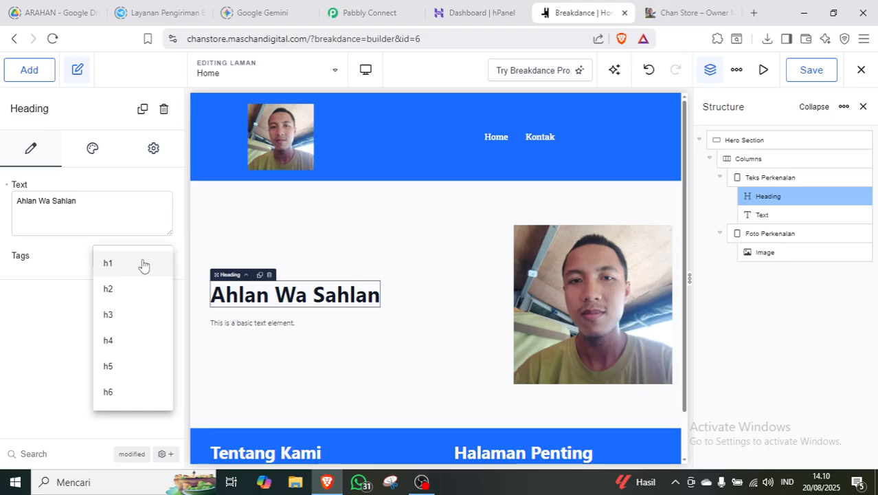
pyautogui.click(134, 264)
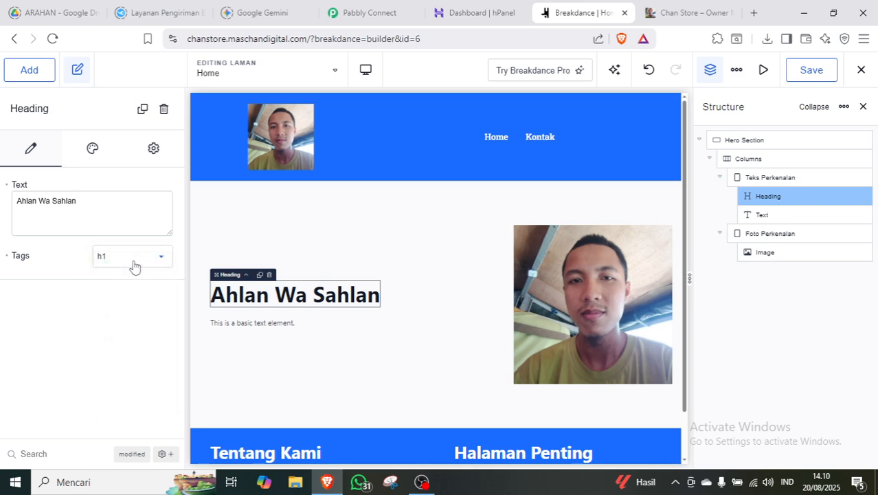
pyautogui.tripleClick(98, 200)
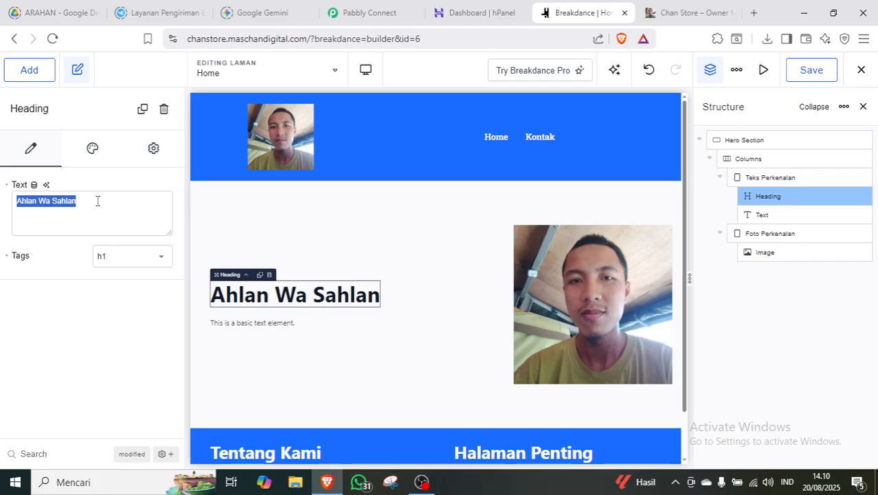
pyautogui.write('Chan')
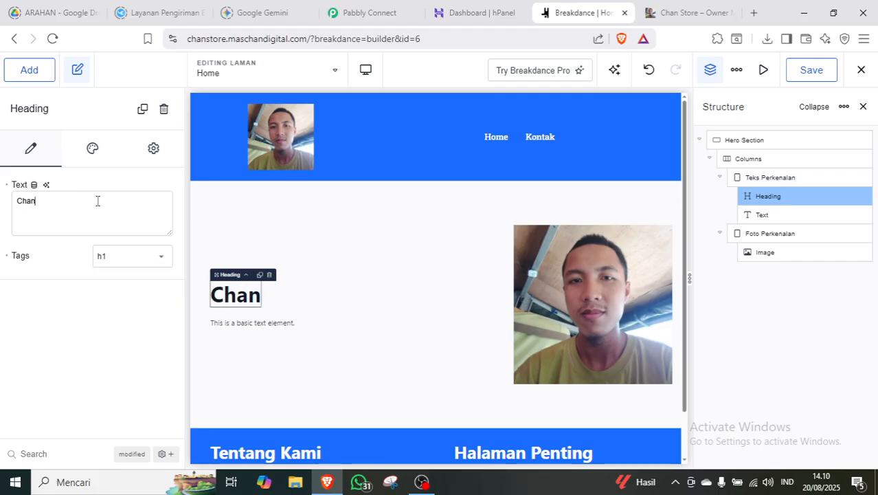
pyautogui.write(' Store')
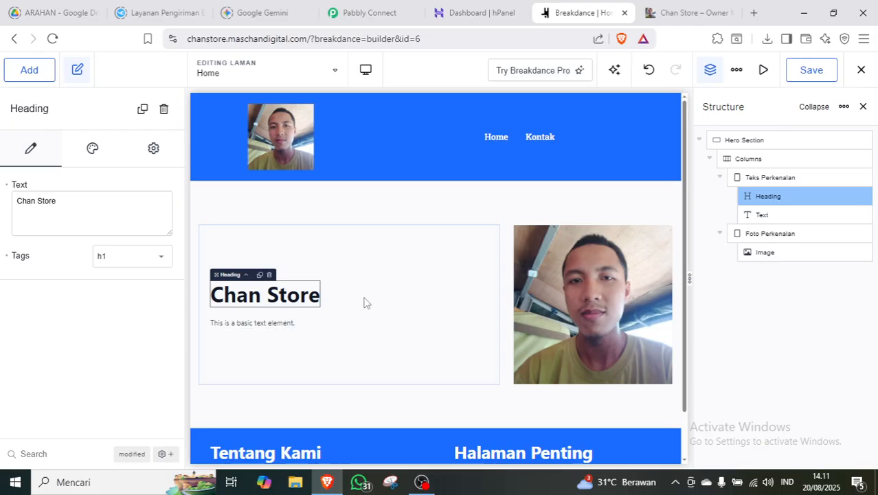
# Replace the hero description with a welcome paragraph introducing the site's owner.
pyautogui.click(265, 330)
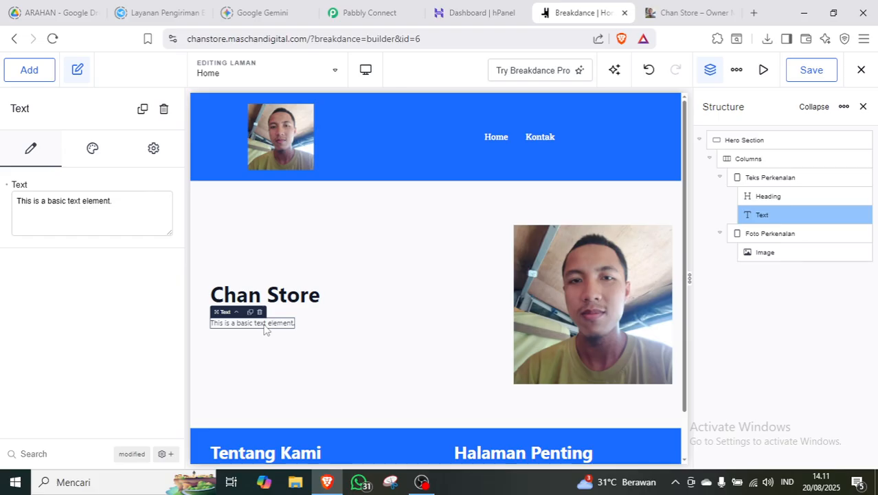
pyautogui.tripleClick(119, 218)
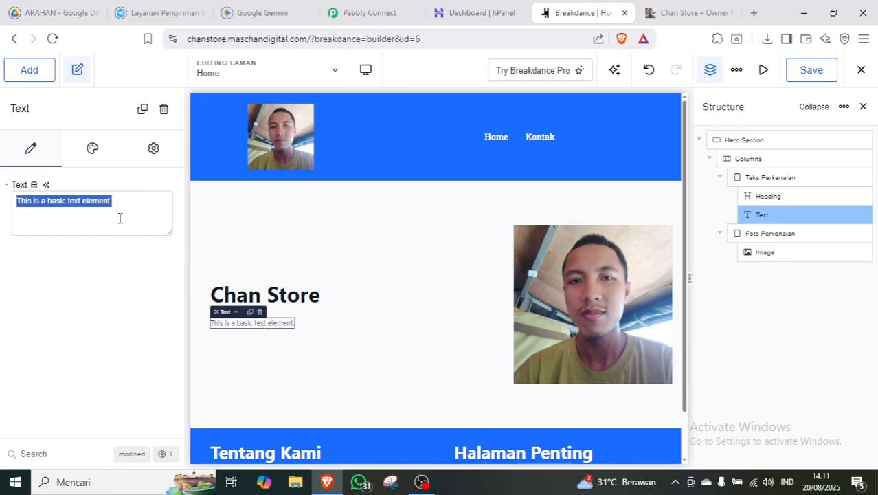
pyautogui.write('A')
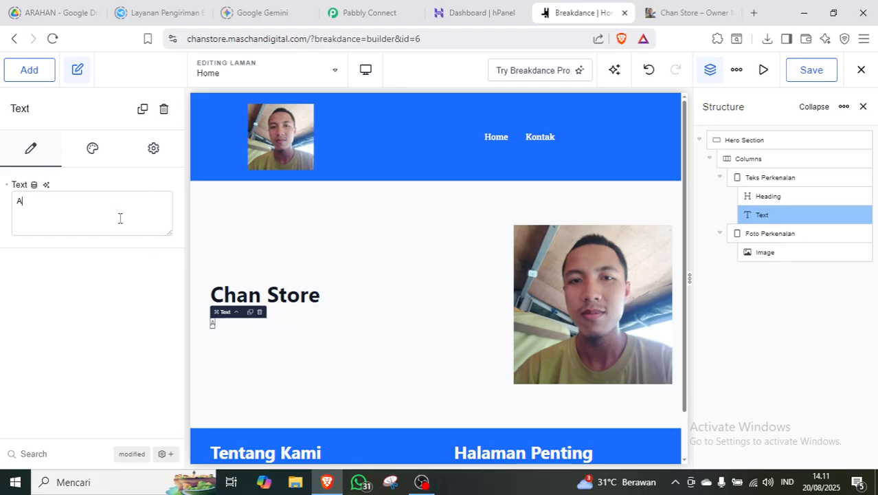
pyautogui.write('hlan wa')
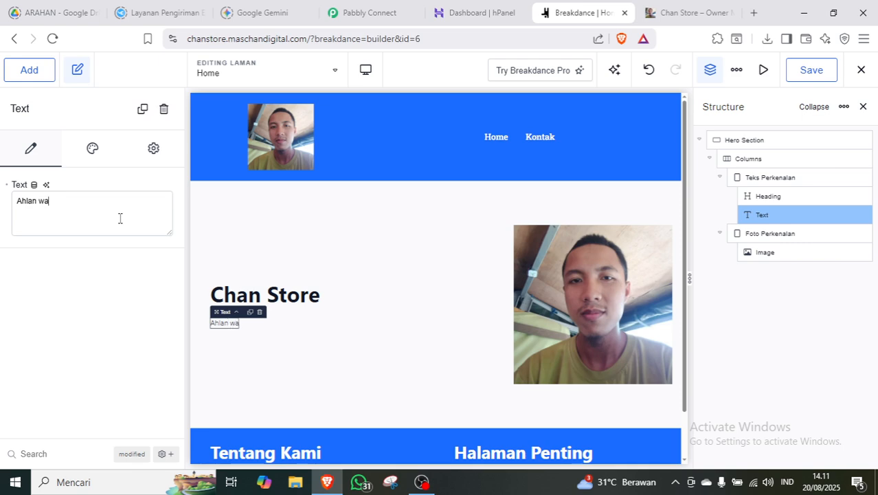
pyautogui.write(' sahlan, selamat datang')
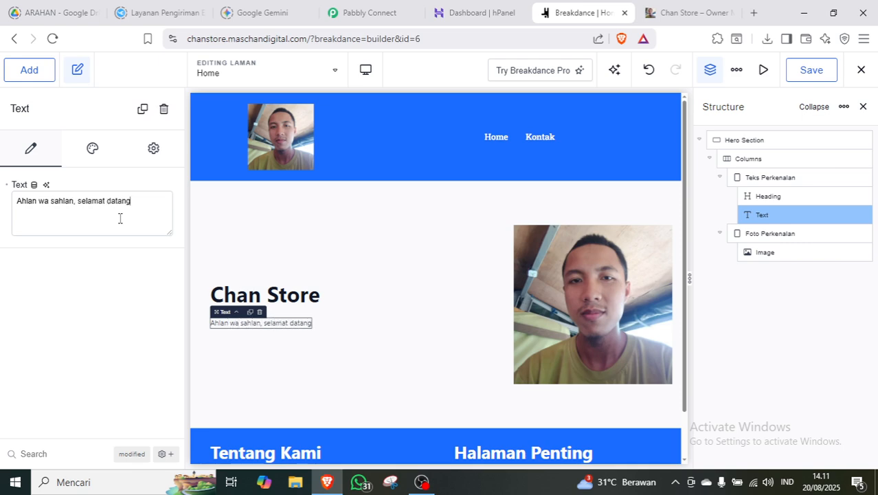
pyautogui.write(' di website sday')
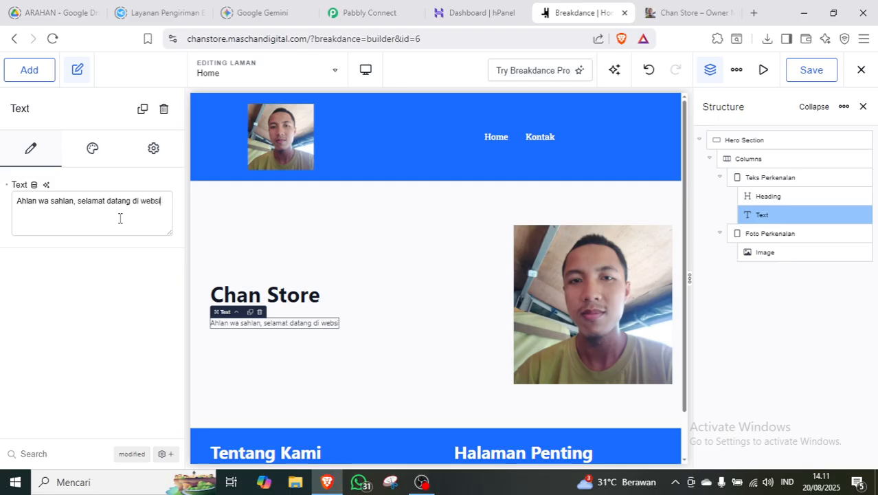
pyautogui.press('BackSpace')
pyautogui.press('BackSpace')
pyautogui.press('BackSpace')
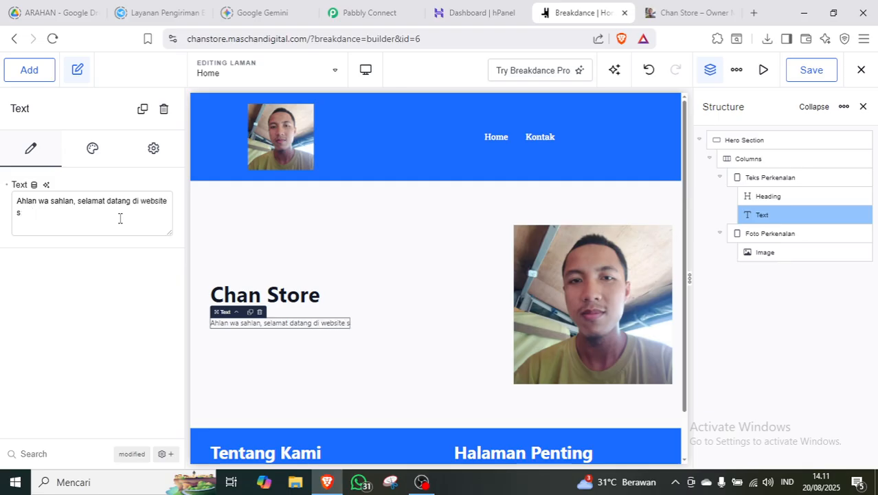
pyautogui.write('aya. Nam')
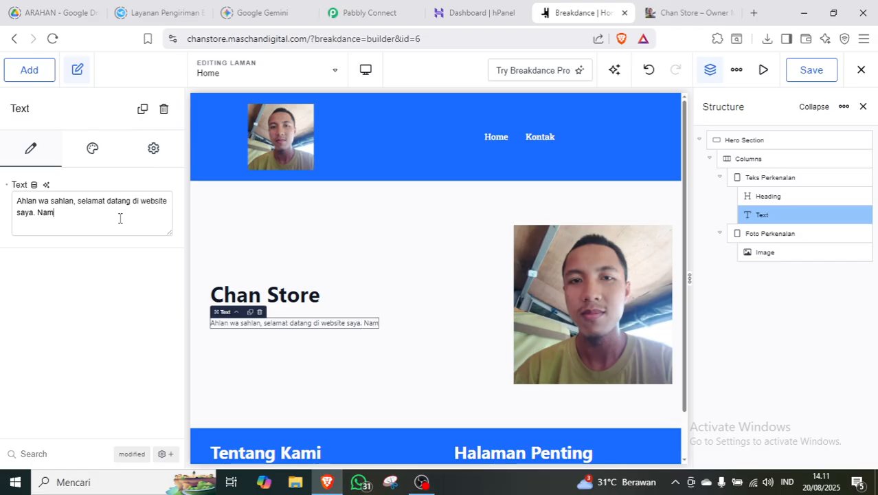
pyautogui.write('a Saya Chan')
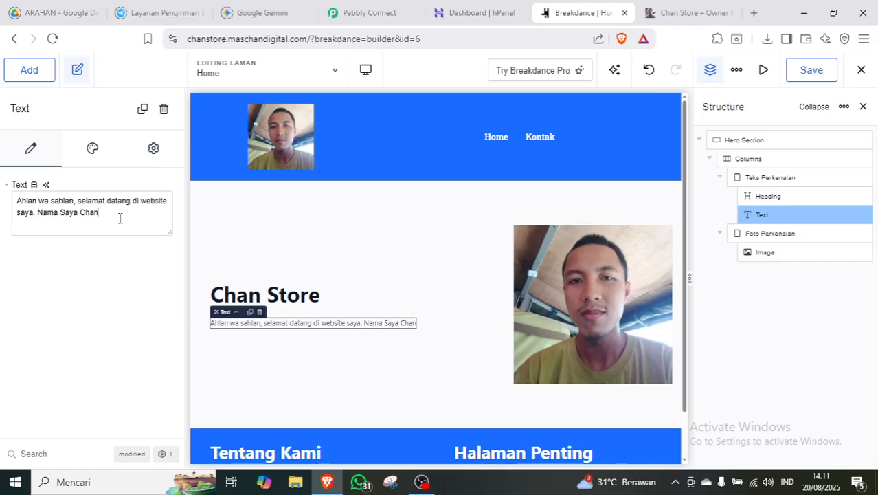
pyautogui.write('dra Anggara D')
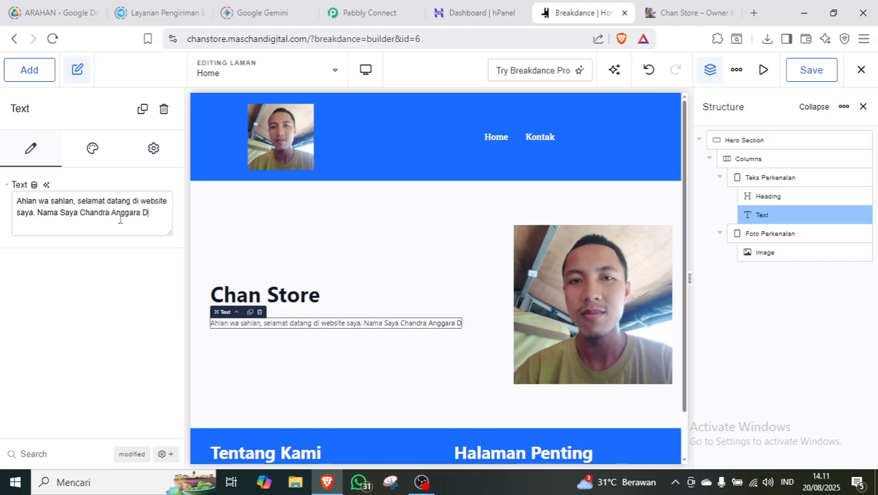
pyautogui.write('iputra')
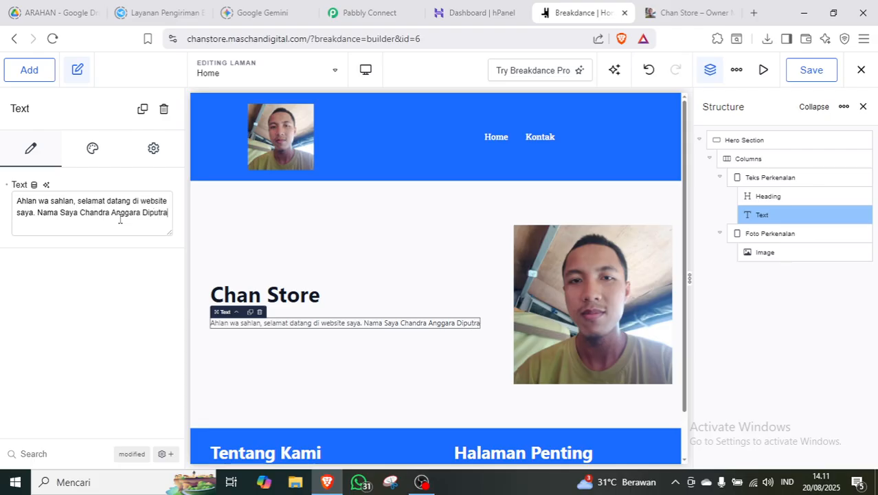
pyautogui.write(' seorang ')
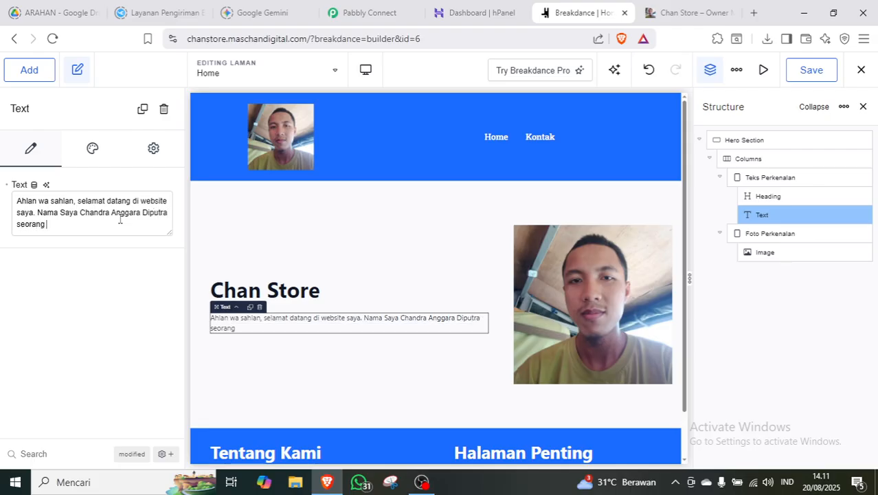
pyautogui.write('Owner Mas Chan Dig')
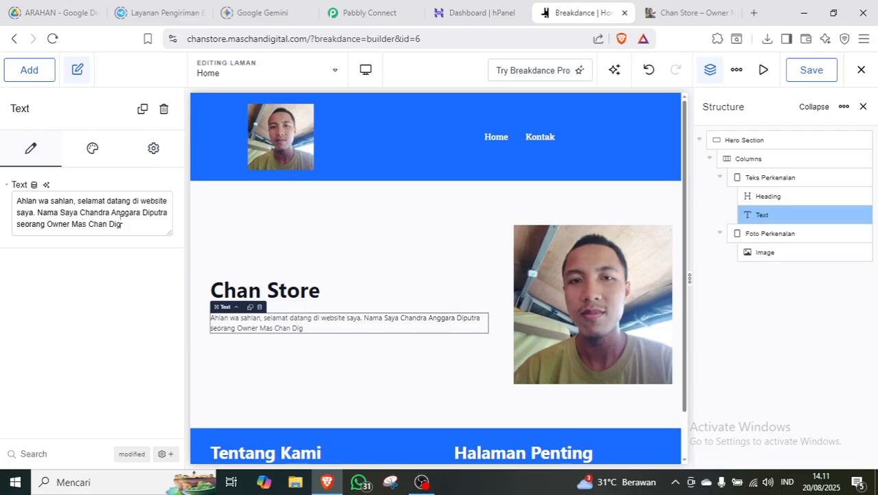
pyautogui.write('ital.')
# Deselect the text and save the Home page changes.
pyautogui.click(751, 336)
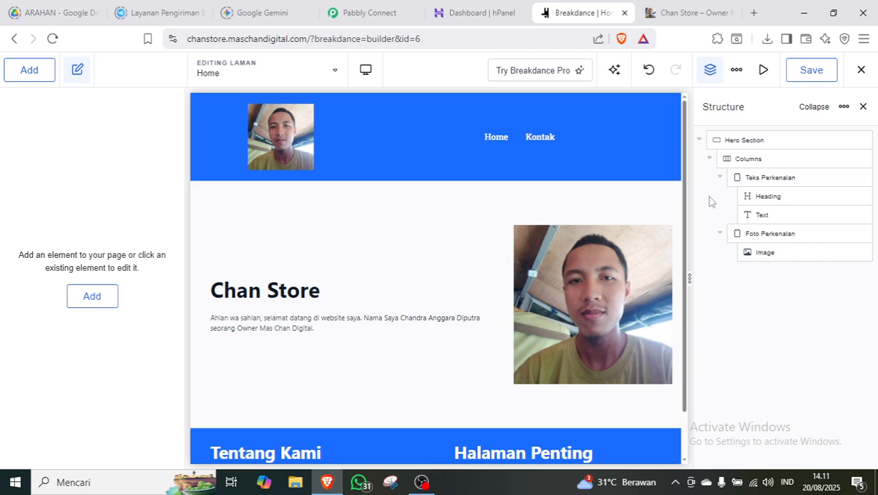
pyautogui.moveTo(687, 173); pyautogui.dragTo(687, 202)
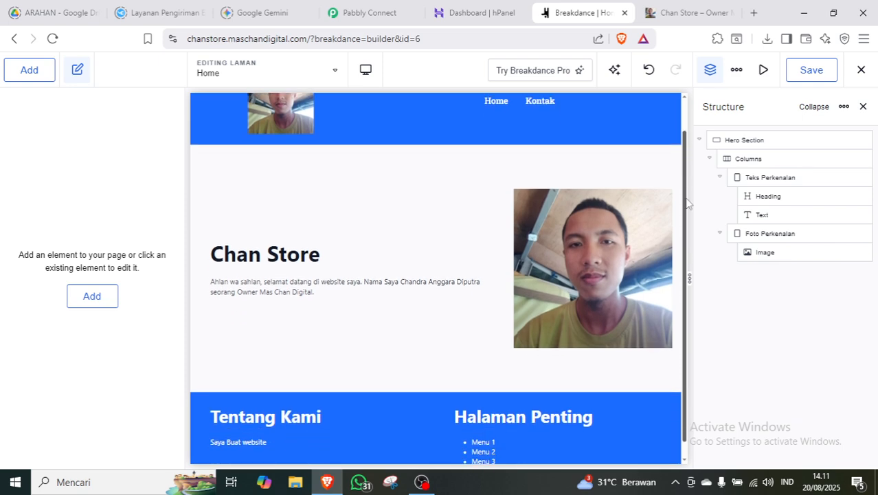
pyautogui.click(818, 77)
# Reload the live home page and scroll down to inspect the updated Chan Store hero.
pyautogui.hotkey('ctrl', 'Tab')
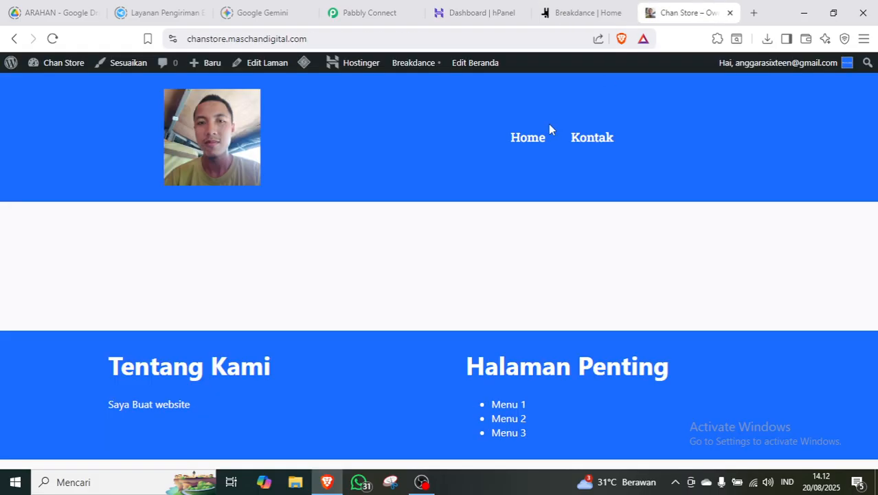
pyautogui.click(539, 139)
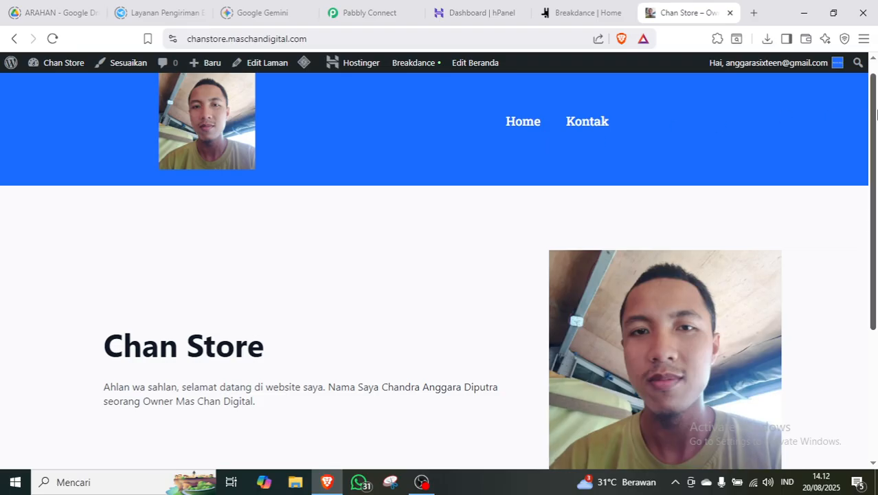
pyautogui.moveTo(874, 114); pyautogui.dragTo(876, 180)
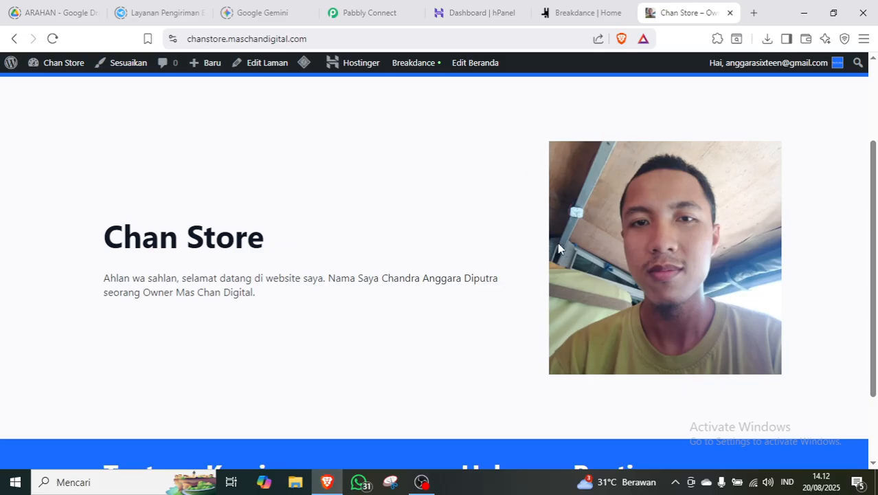
pyautogui.click(577, 13)
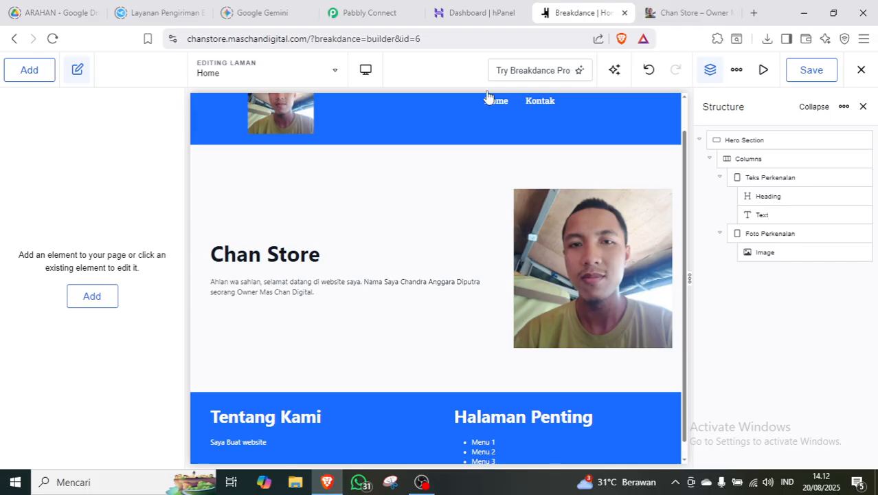
# Rename the hero photo's Image element to 'Foto' in the Structure panel.
pyautogui.click(765, 252)
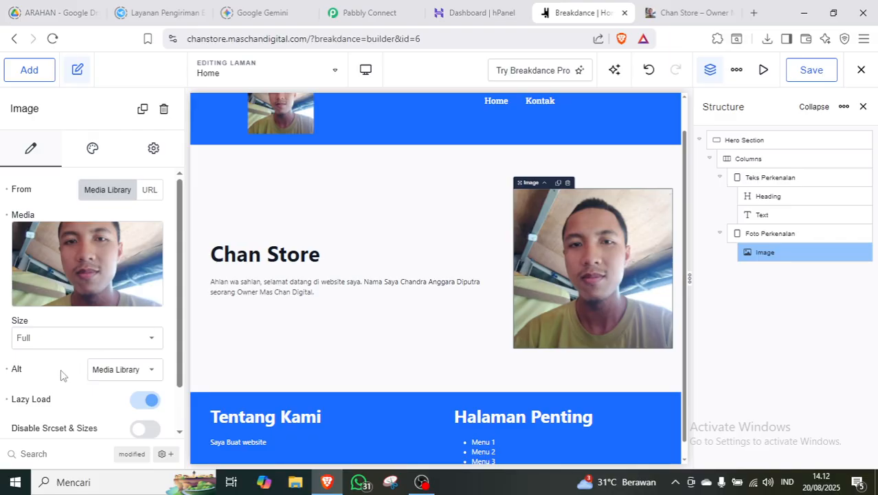
pyautogui.scroll(-2, 61, 375)
pyautogui.scroll(2, 61, 374)
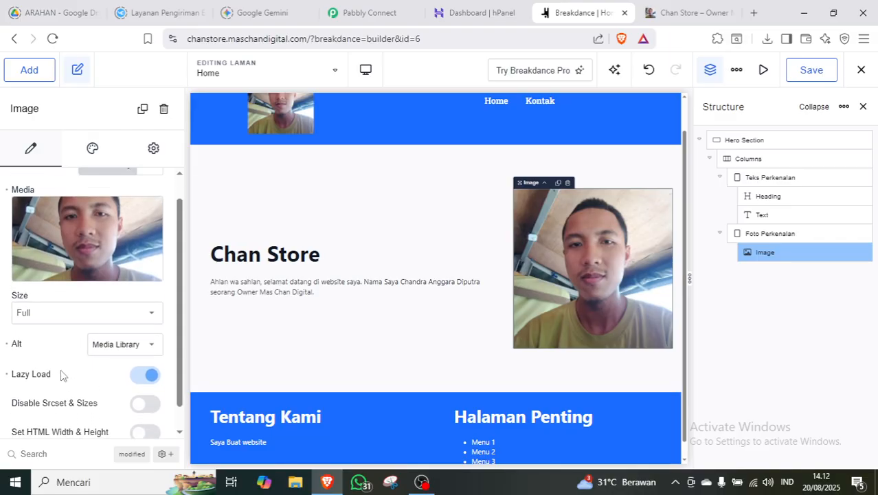
pyautogui.click(95, 149)
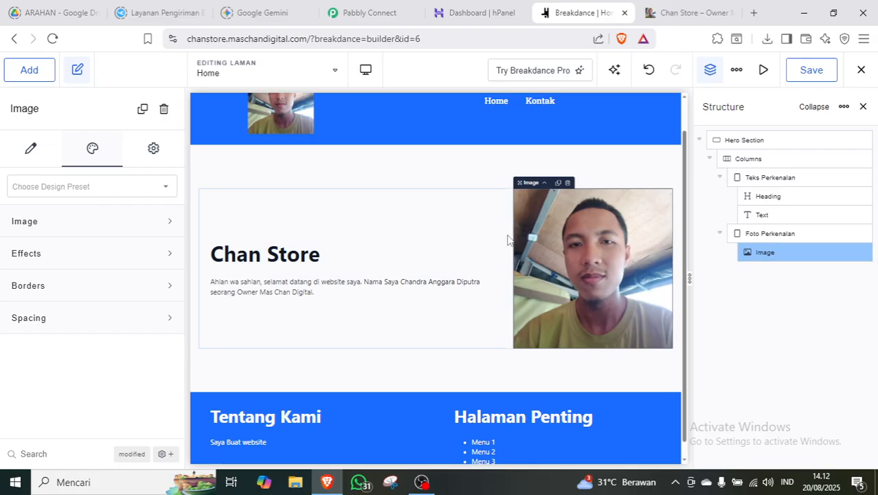
pyautogui.doubleClick(764, 252)
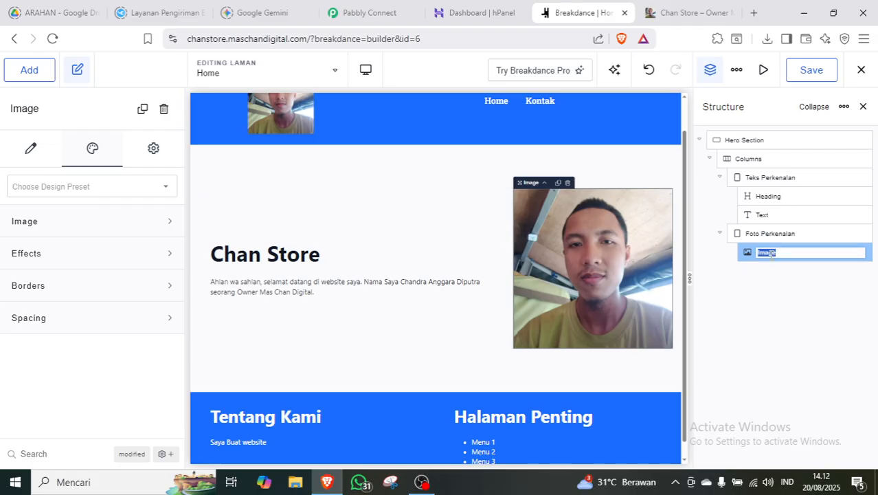
pyautogui.write('Foto')
pyautogui.click(749, 292)
pyautogui.click(780, 253)
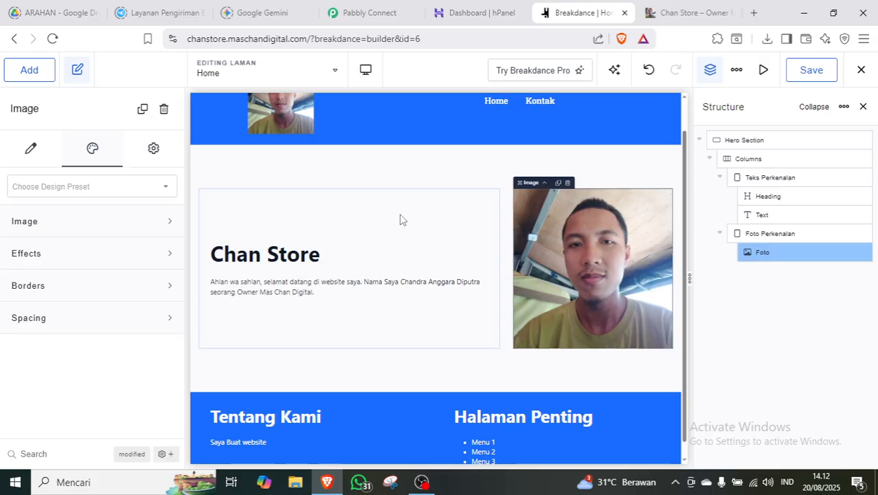
pyautogui.click(106, 227)
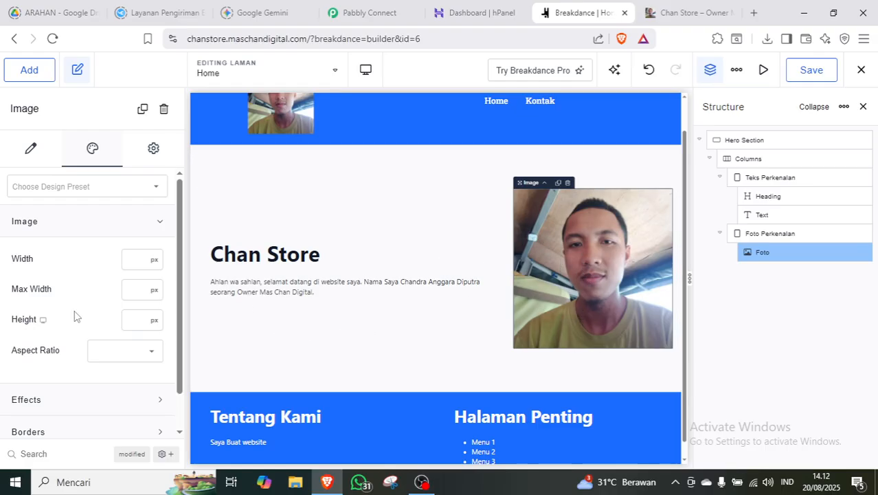
# Set the hero photo's aspect ratio to 4:3 after trying 1:1 and 16:9.
pyautogui.click(126, 358)
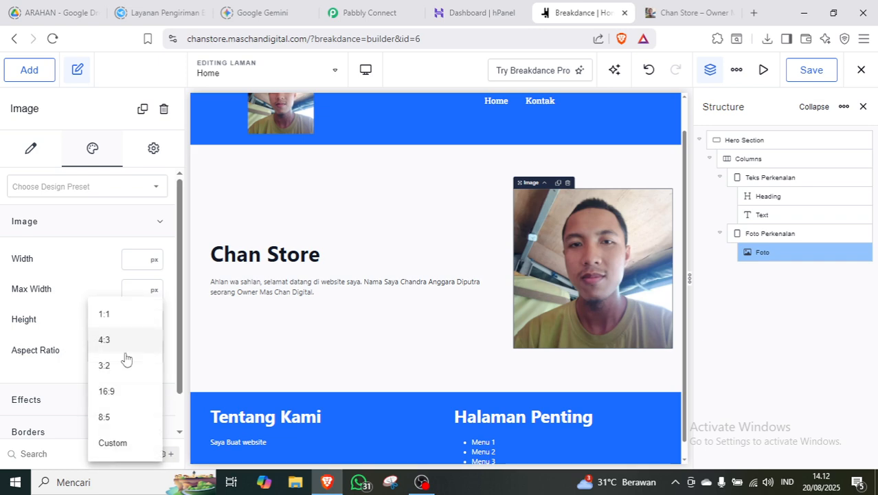
pyautogui.click(114, 314)
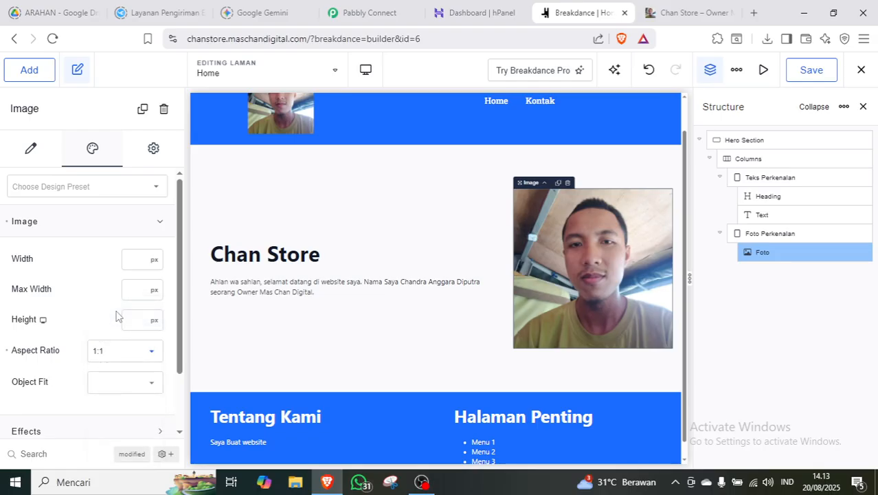
pyautogui.click(144, 364)
pyautogui.click(114, 340)
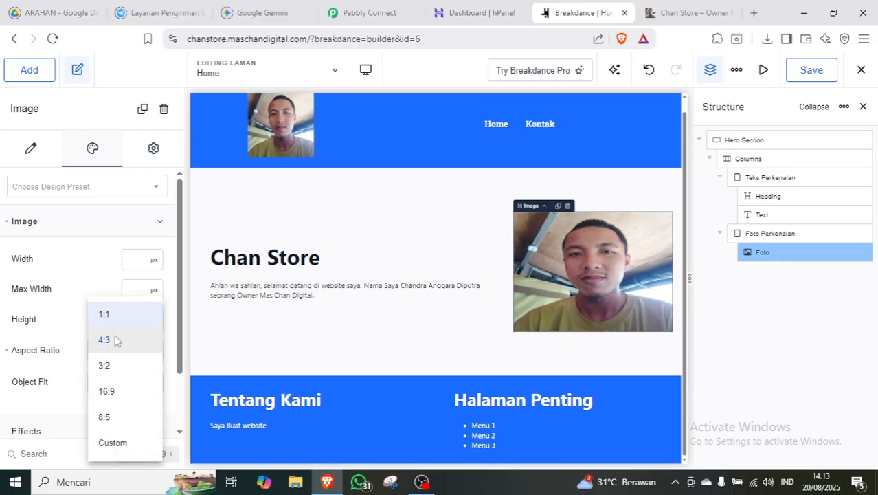
pyautogui.click(137, 357)
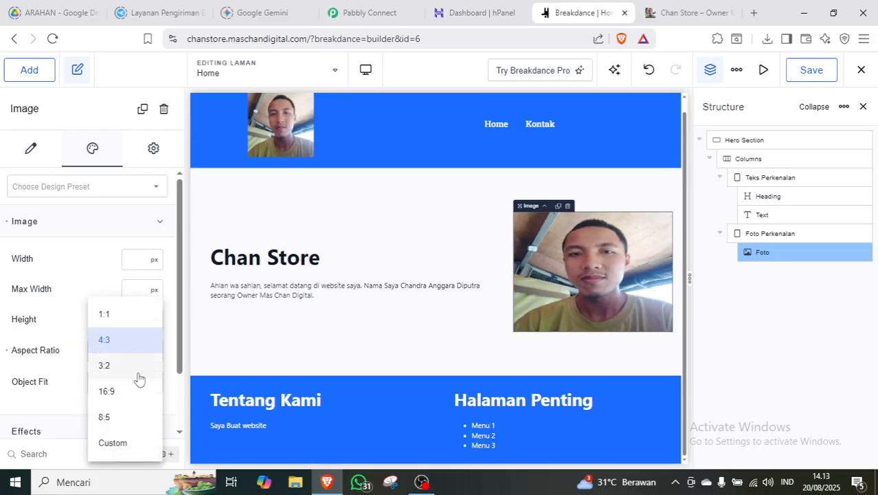
pyautogui.click(122, 391)
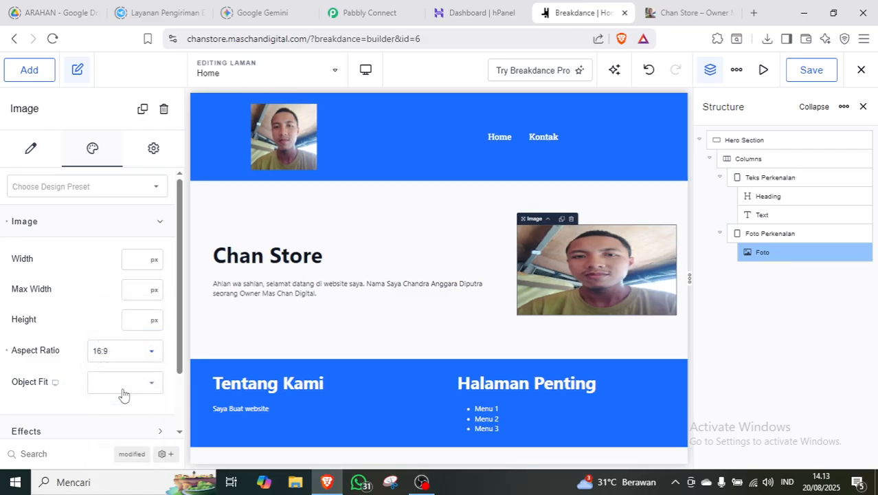
pyautogui.click(122, 353)
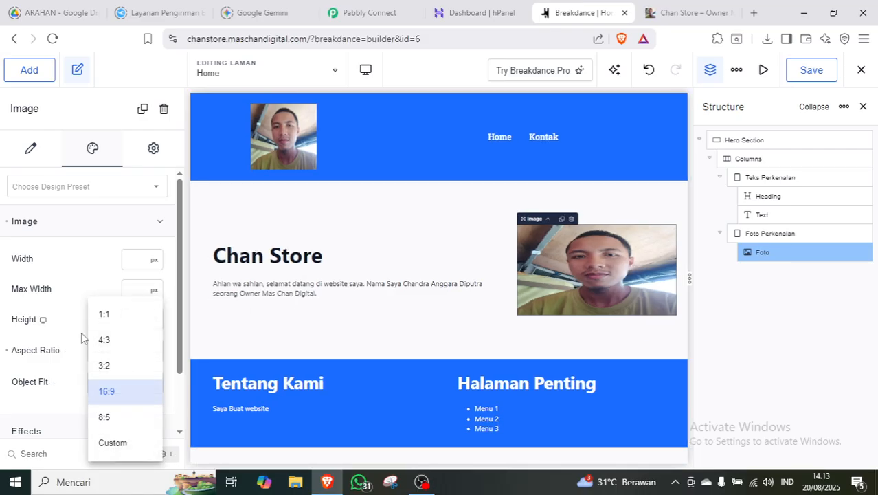
pyautogui.click(122, 341)
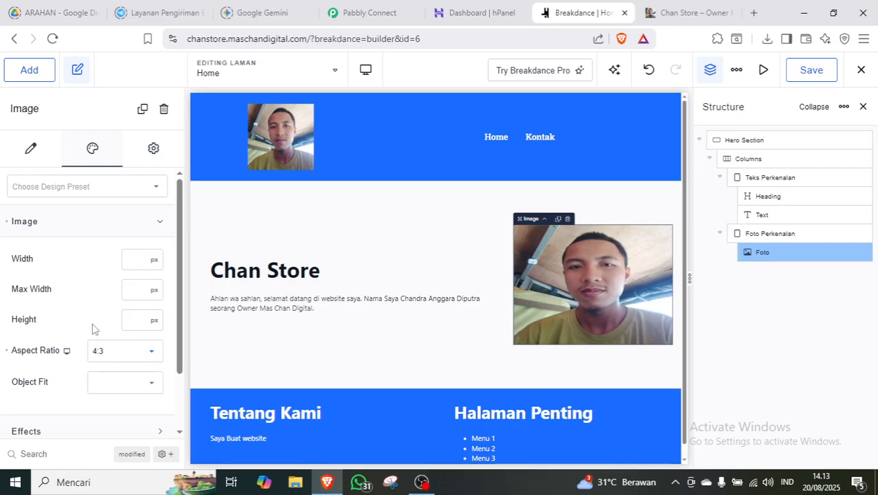
# Set the photo's Object Fit to Cover with the object position centred at 50/50.
pyautogui.click(140, 386)
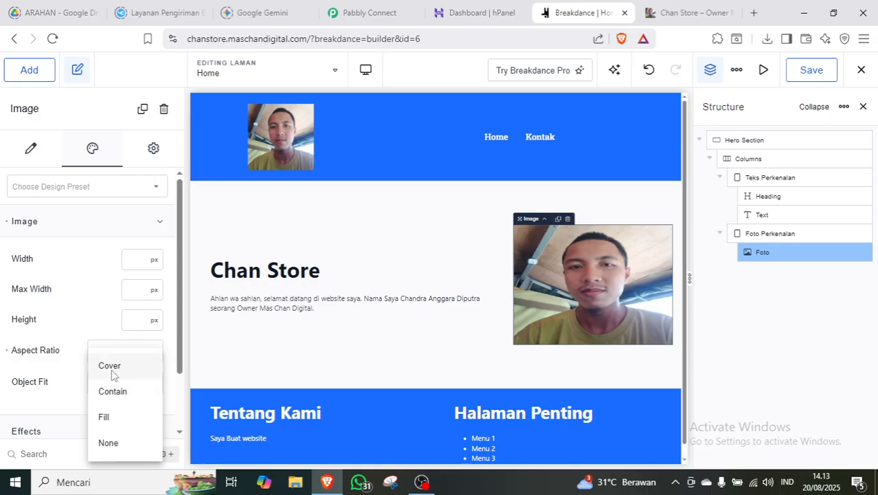
pyautogui.click(112, 367)
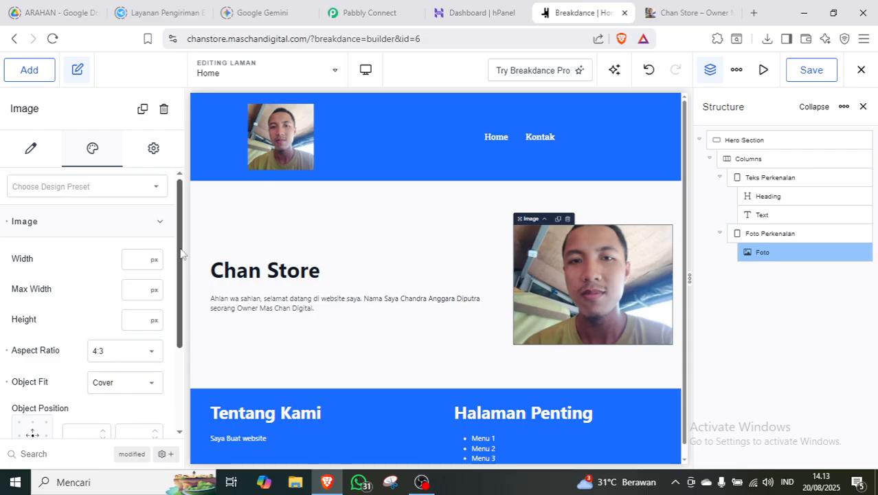
pyautogui.moveTo(183, 258); pyautogui.dragTo(184, 340)
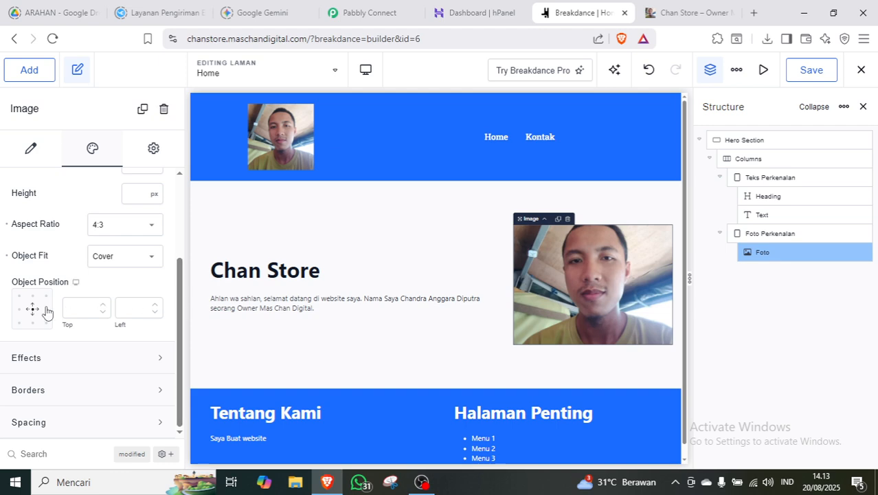
pyautogui.click(19, 311)
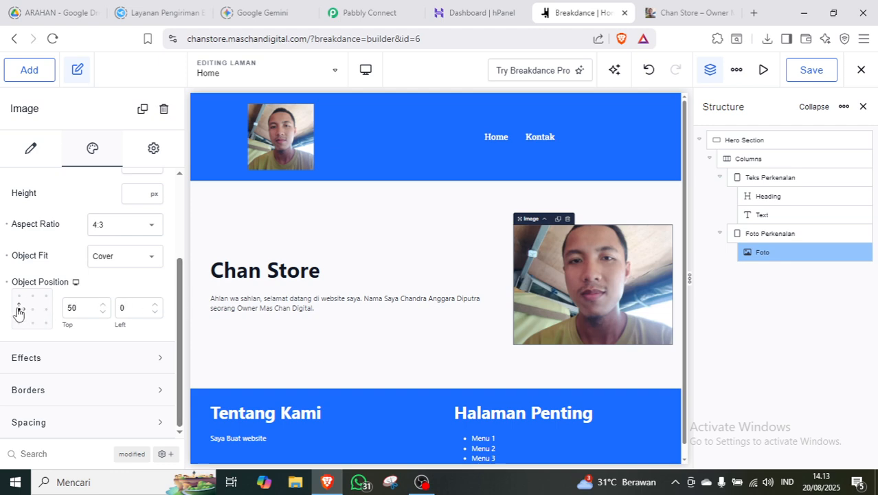
pyautogui.click(31, 309)
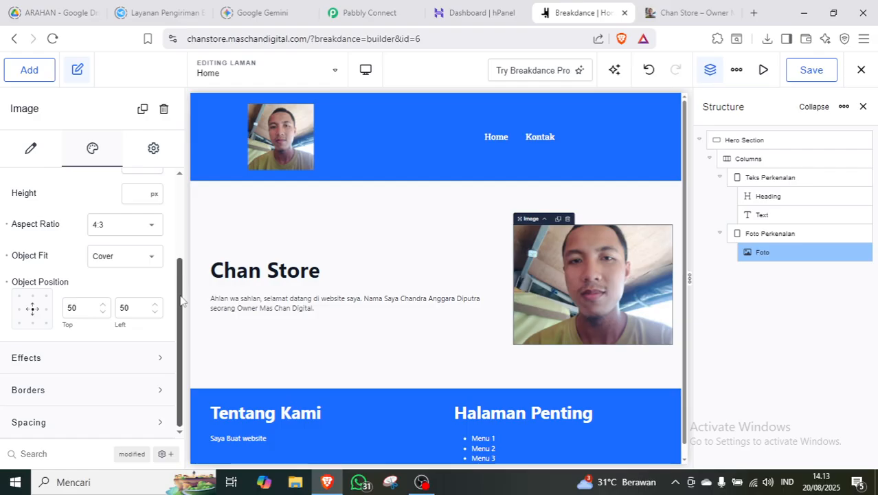
pyautogui.click(163, 390)
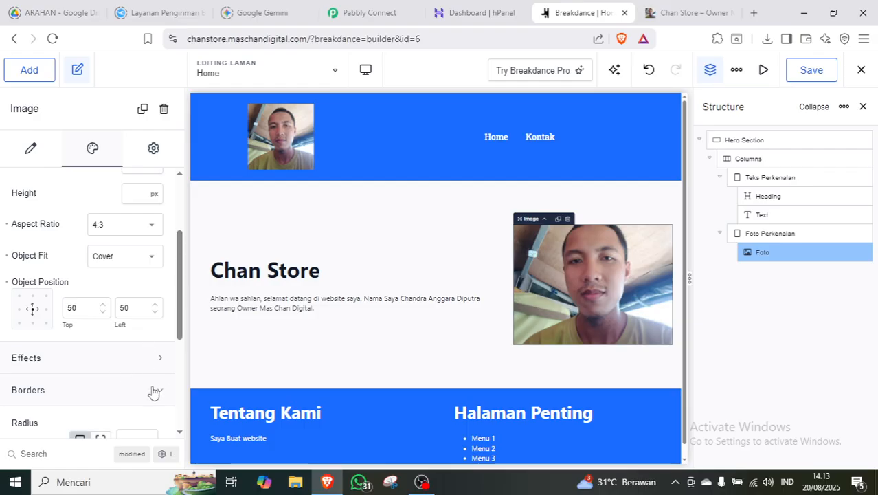
# Give the photo's border one radius value for all corners, trying rem values first.
pyautogui.scroll(-1, 174, 311)
pyautogui.scroll(-2, 174, 316)
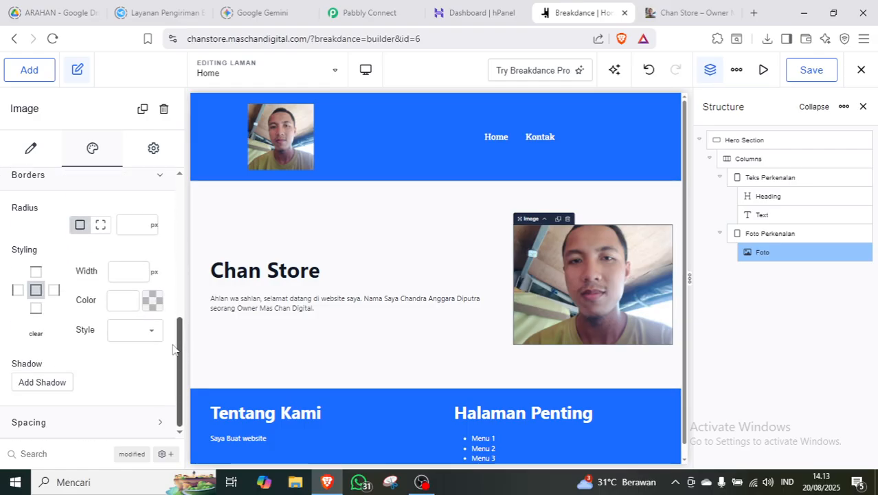
pyautogui.scroll(1, 175, 347)
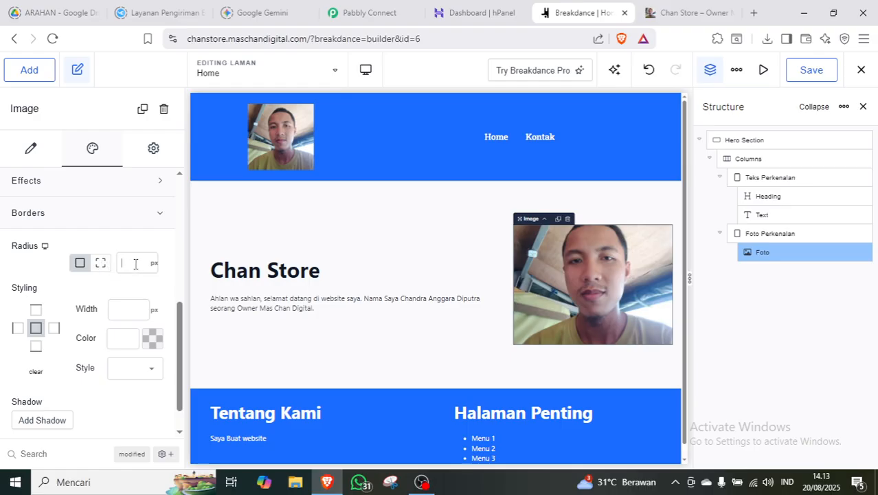
pyautogui.write('100')
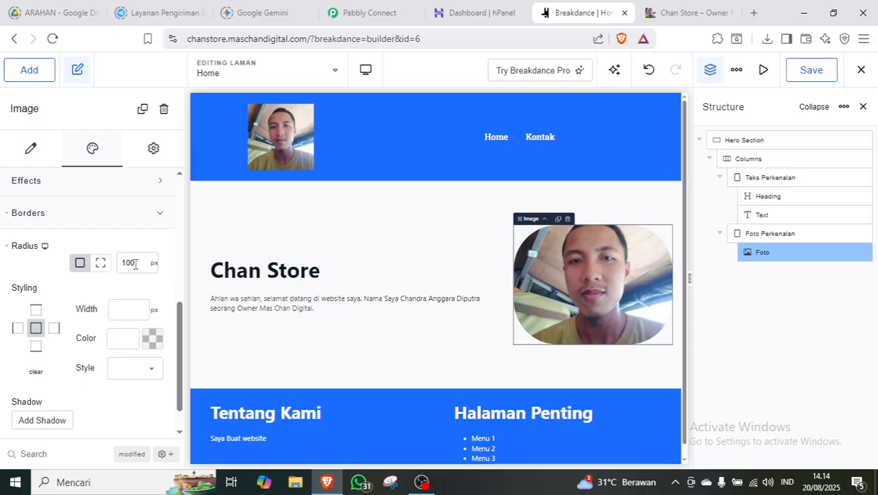
pyautogui.press('BackSpace')
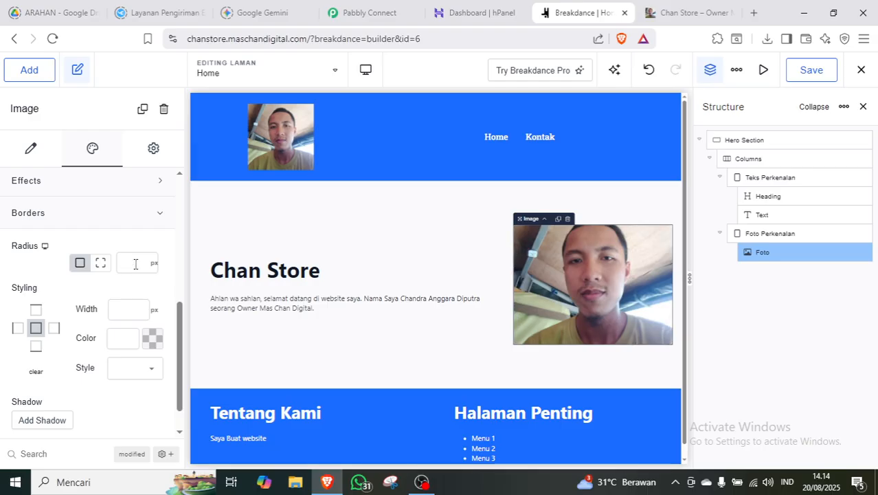
pyautogui.click(100, 263)
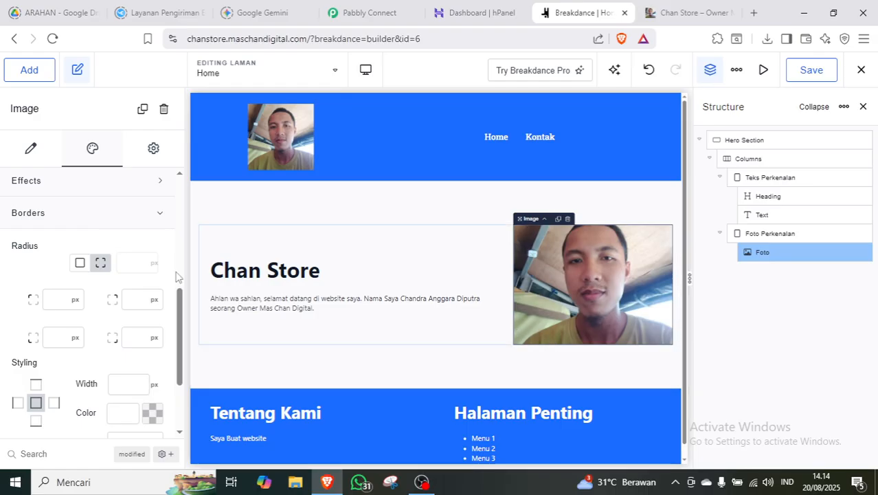
pyautogui.click(80, 263)
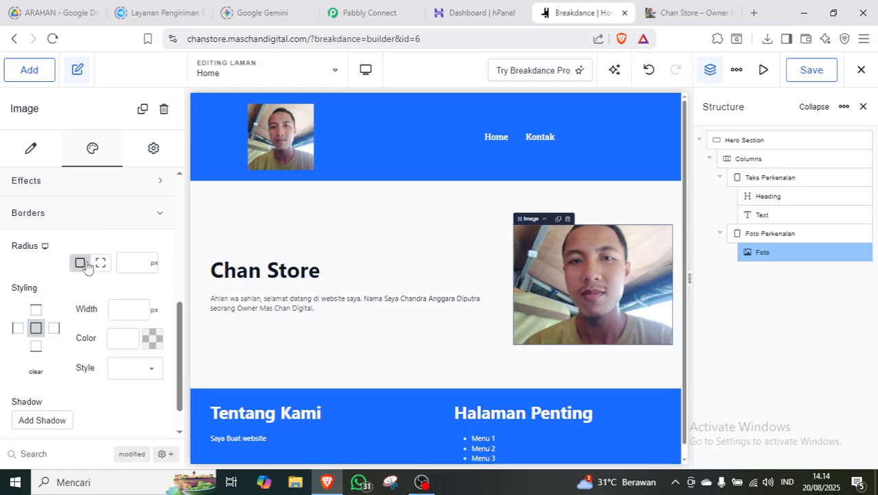
pyautogui.click(148, 375)
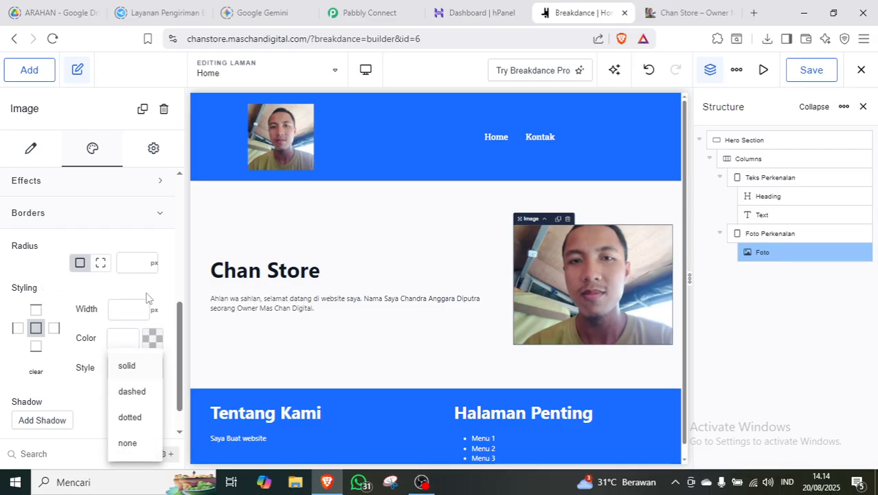
pyautogui.click(131, 265)
pyautogui.click(152, 264)
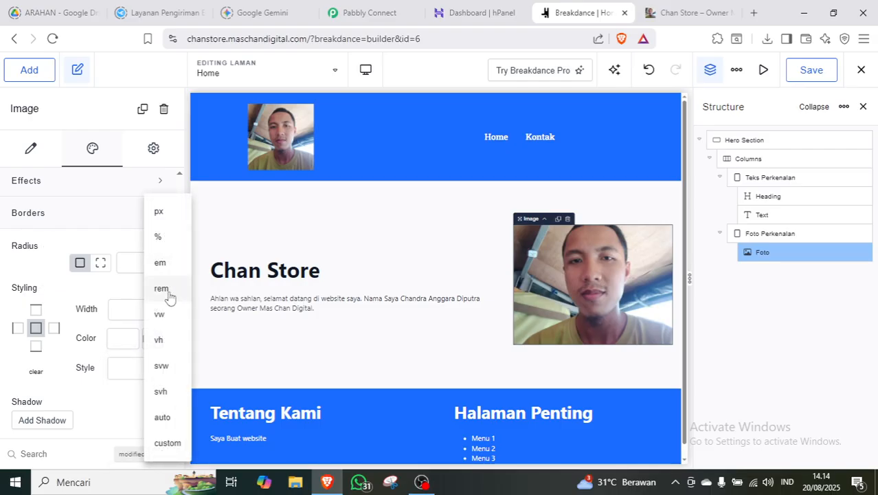
pyautogui.click(161, 289)
pyautogui.click(125, 264)
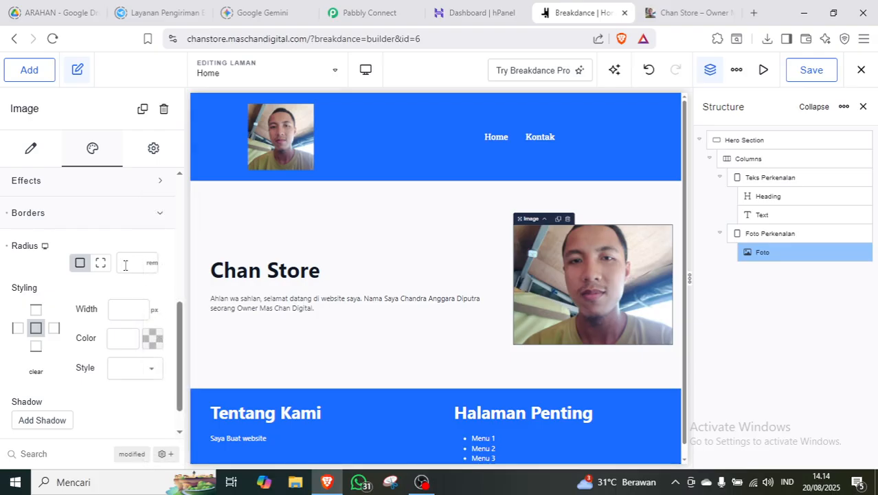
pyautogui.write('10')
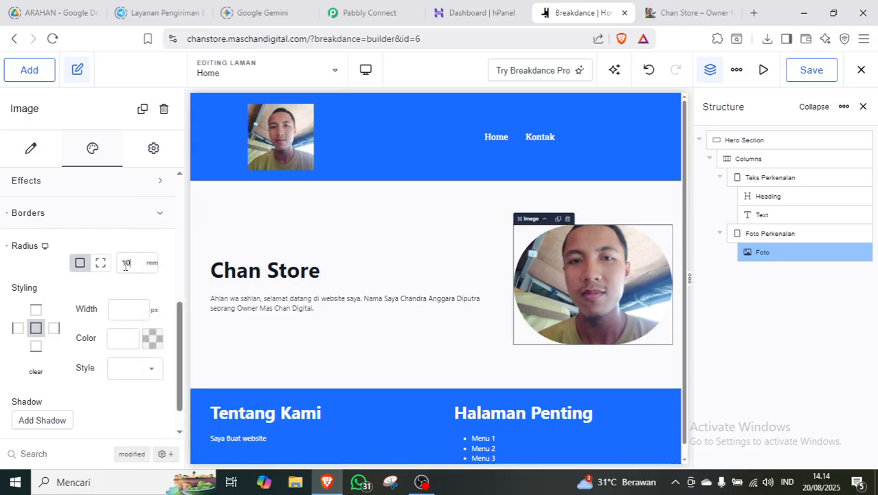
pyautogui.write('5')
# Switch the corner radius unit to percent so the radius becomes 100%.
pyautogui.click(151, 264)
pyautogui.click(160, 237)
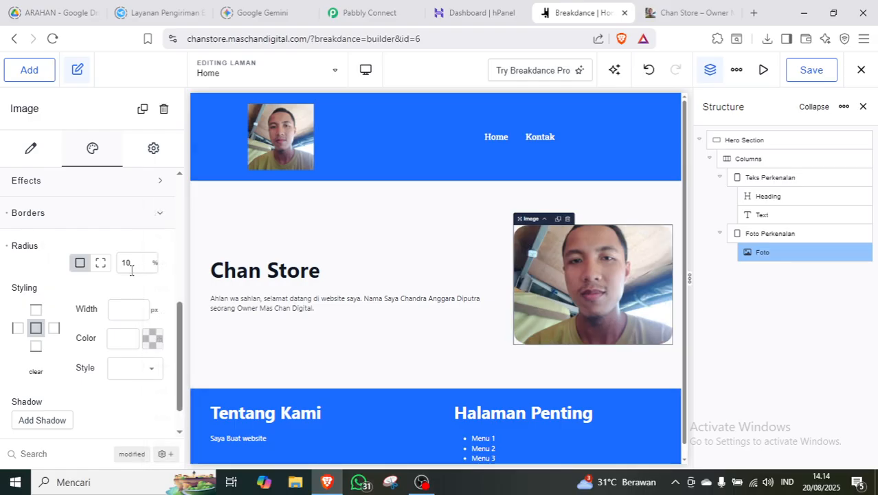
pyautogui.write('0')
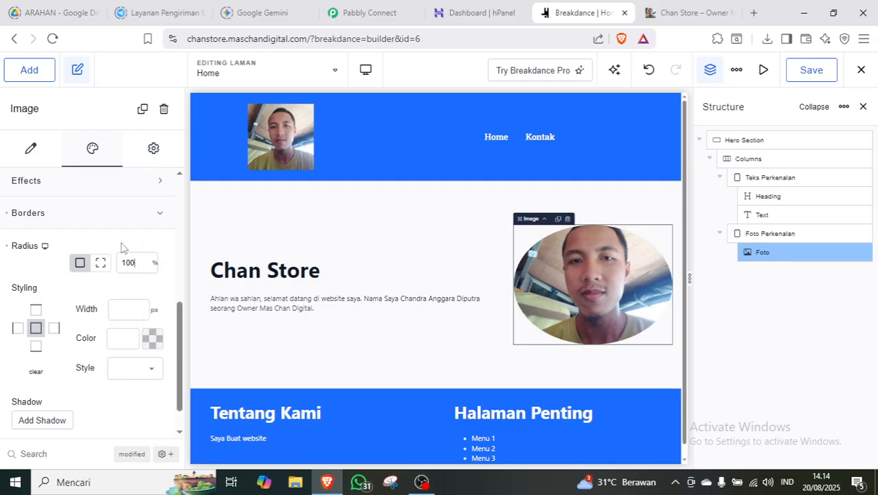
pyautogui.click(147, 219)
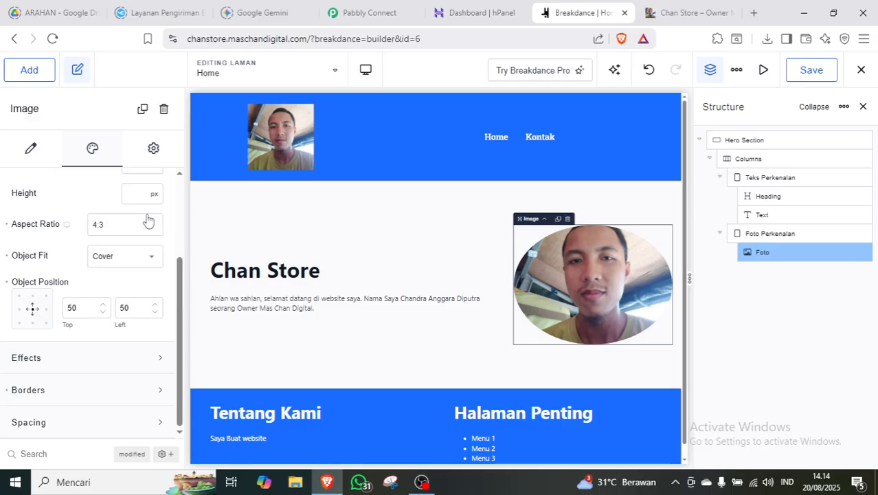
pyautogui.click(125, 389)
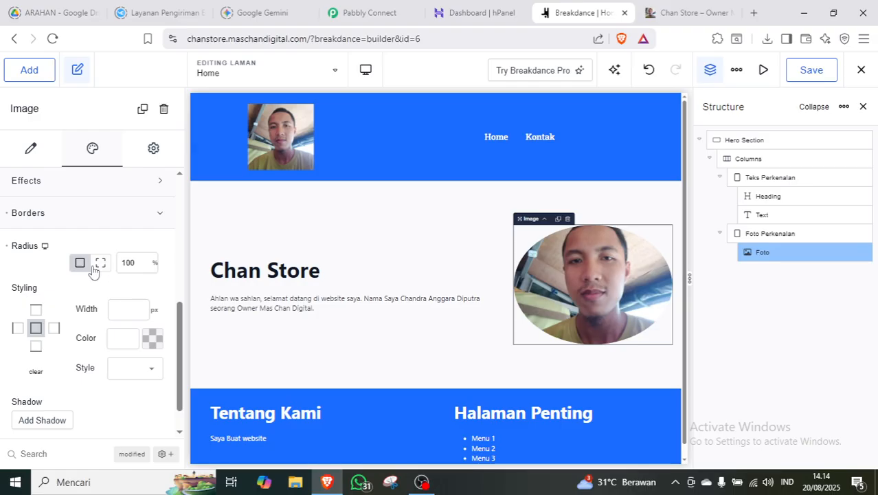
pyautogui.click(155, 263)
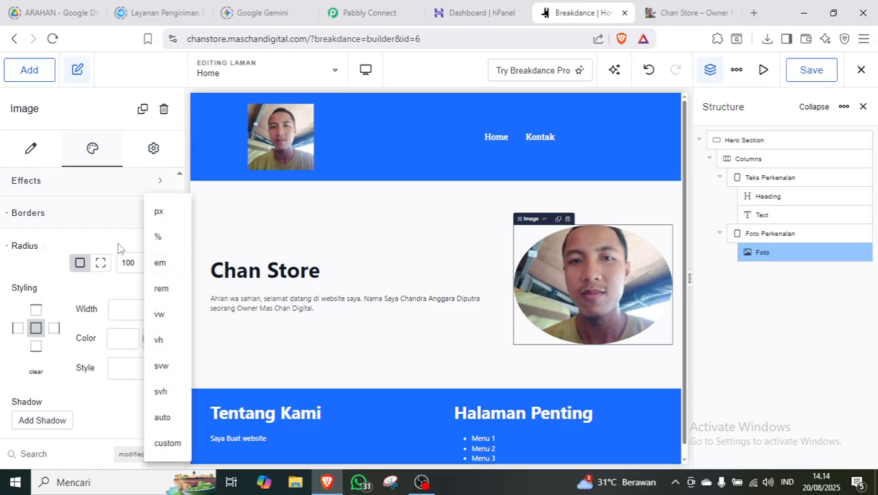
pyautogui.click(128, 263)
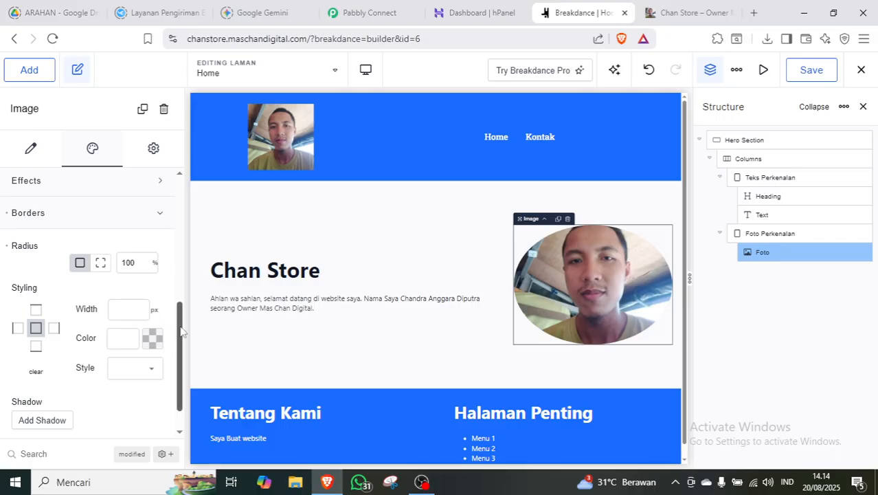
pyautogui.click(127, 375)
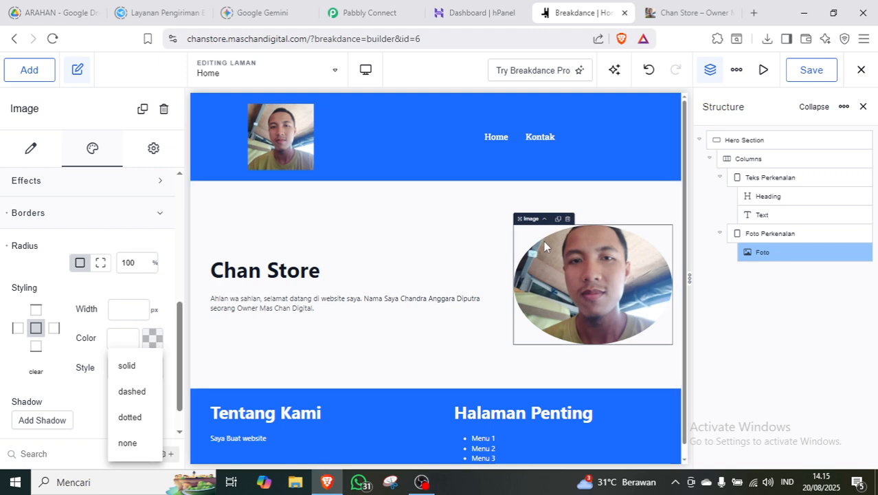
pyautogui.click(173, 318)
# Clear the photo's fixed aspect ratio so it renders as a perfect circle.
pyautogui.moveTo(181, 322); pyautogui.dragTo(190, 204)
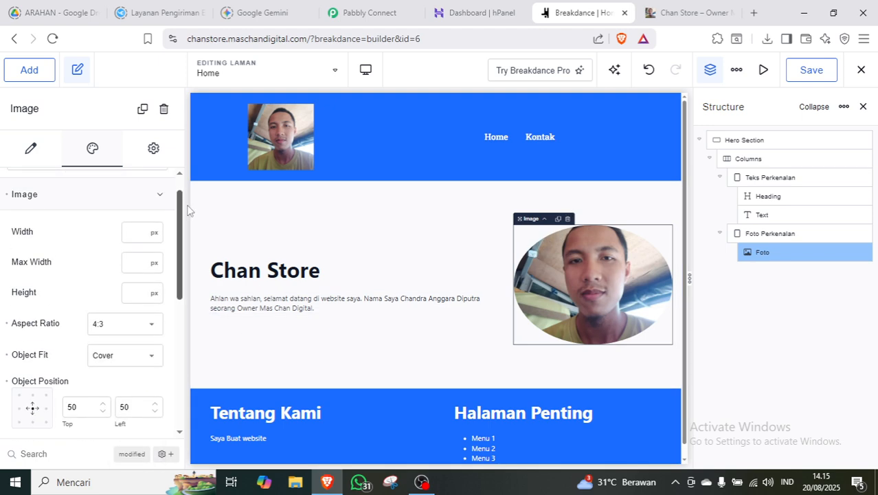
pyautogui.click(120, 331)
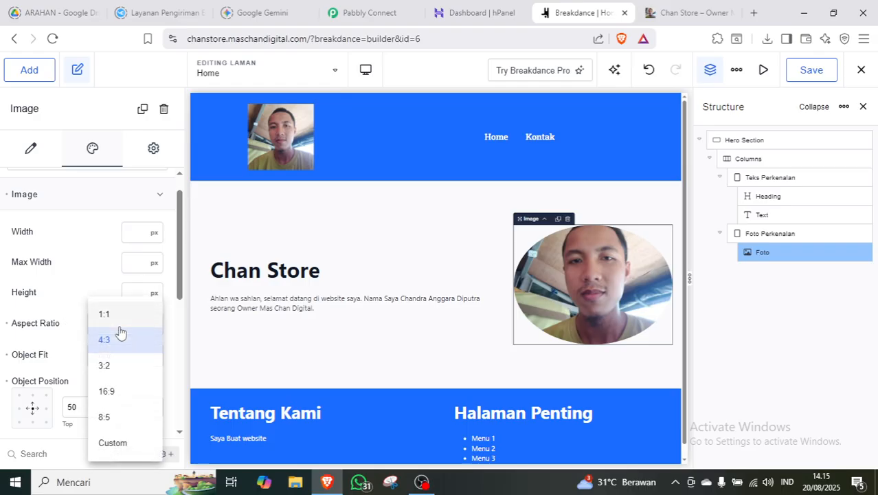
pyautogui.click(74, 302)
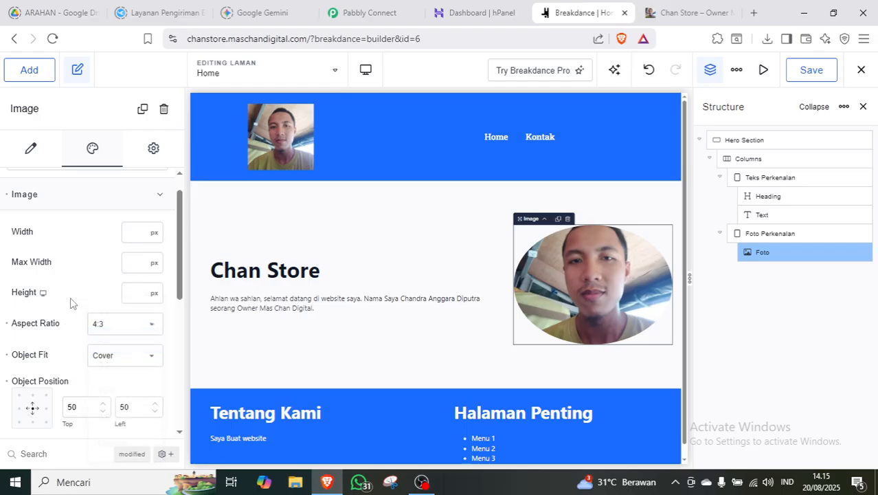
pyautogui.click(6, 329)
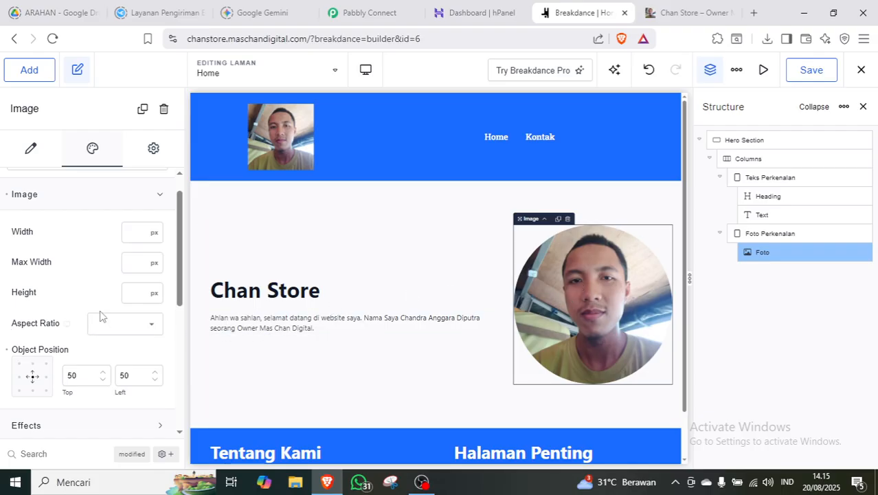
pyautogui.click(150, 205)
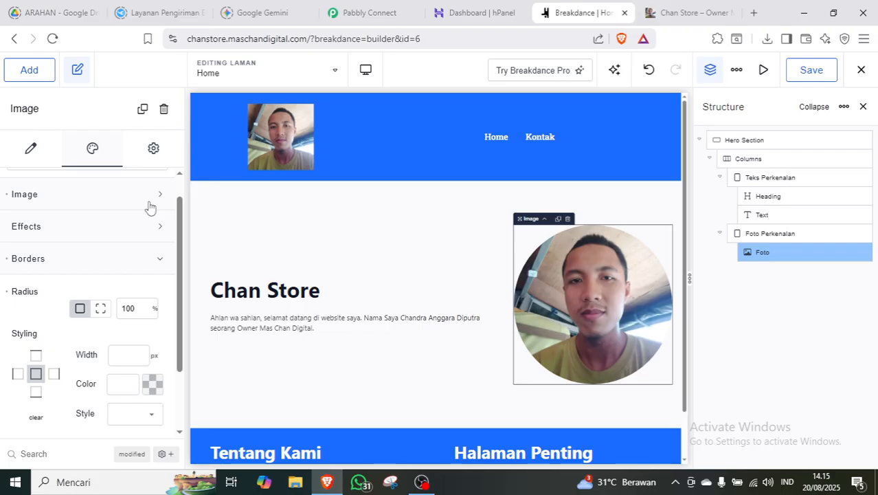
pyautogui.click(163, 270)
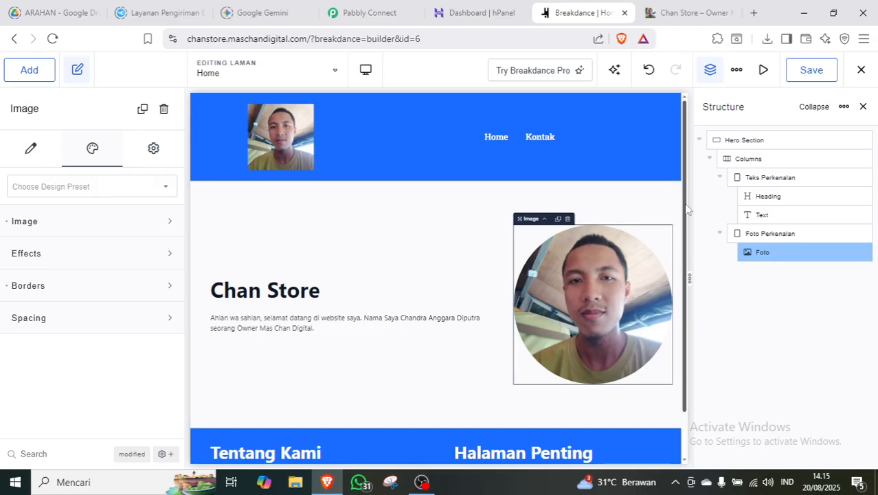
# Add a new empty Section below the Hero Section.
pyautogui.scroll(-1, 687, 209)
pyautogui.click(777, 316)
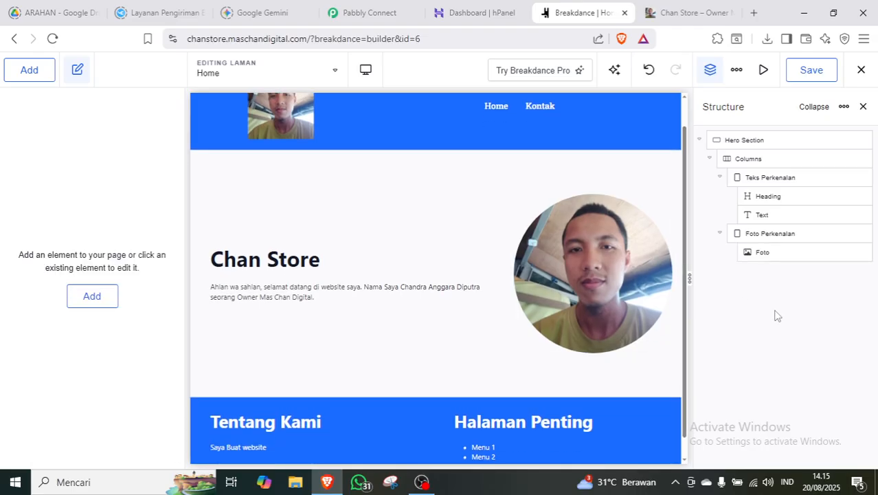
pyautogui.click(699, 142)
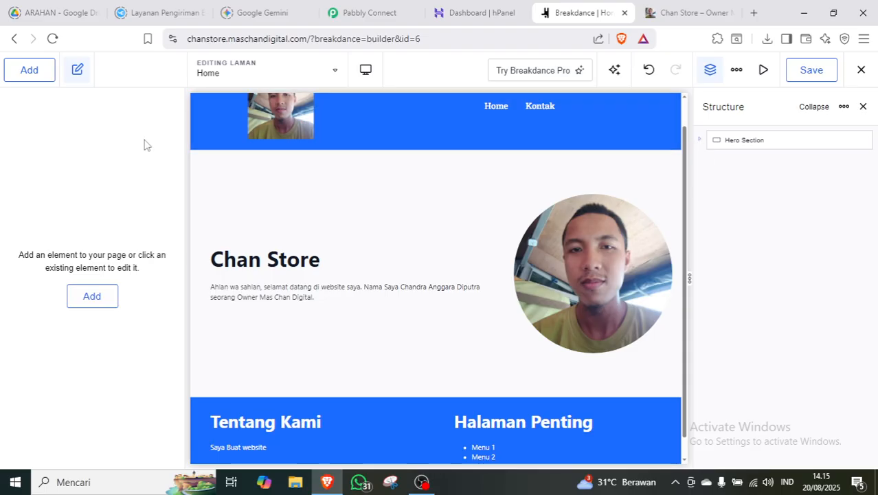
pyautogui.click(29, 70)
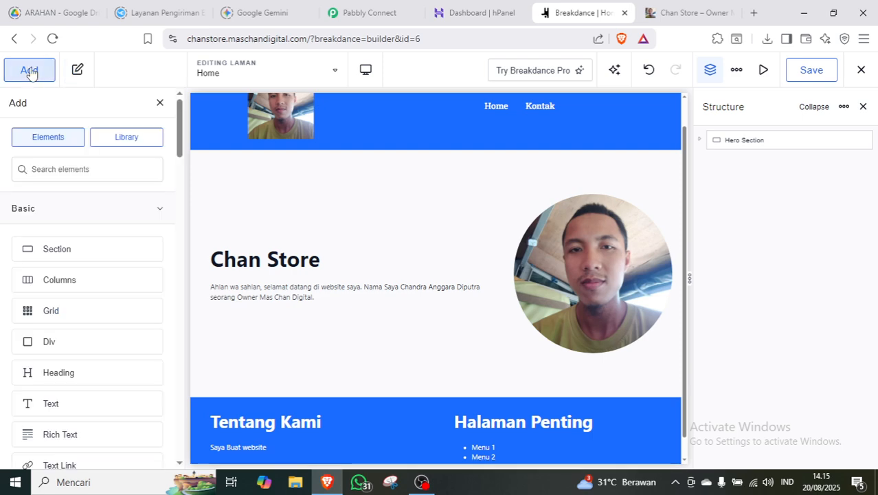
pyautogui.click(75, 249)
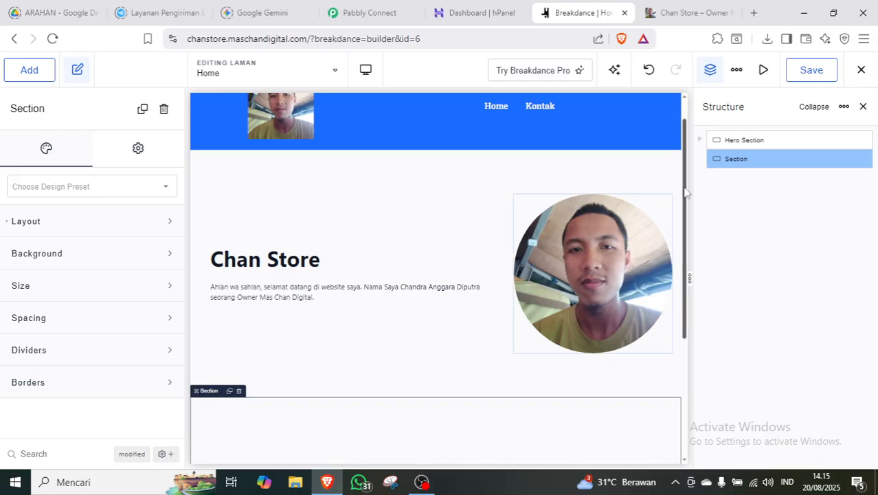
# Rename the new Section row to 'Layanan Section' in the Structure panel.
pyautogui.moveTo(685, 184); pyautogui.dragTo(684, 250)
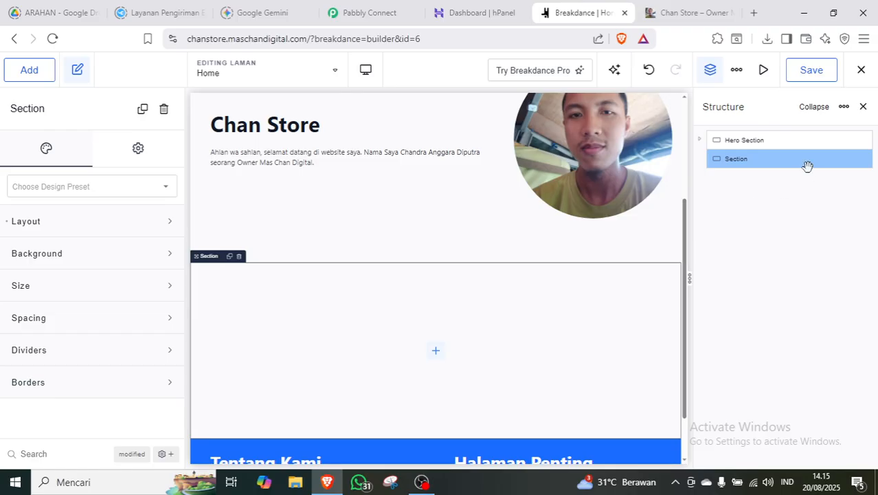
pyautogui.click(784, 258)
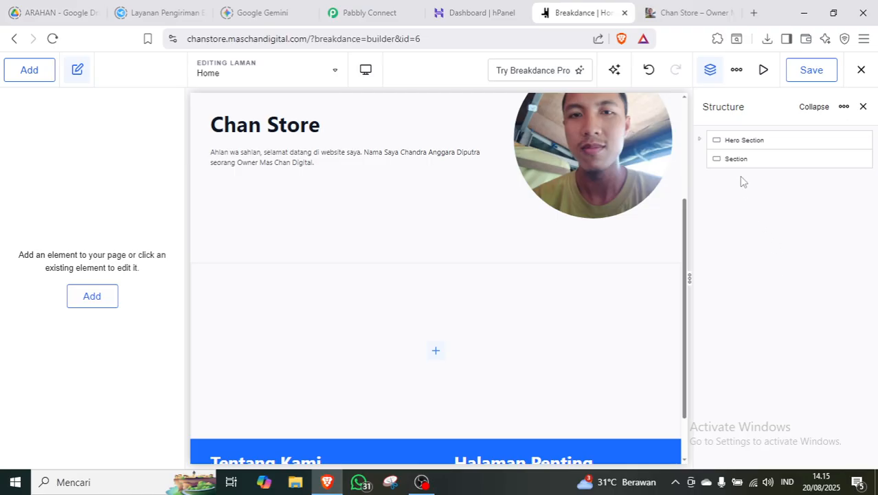
pyautogui.doubleClick(736, 159)
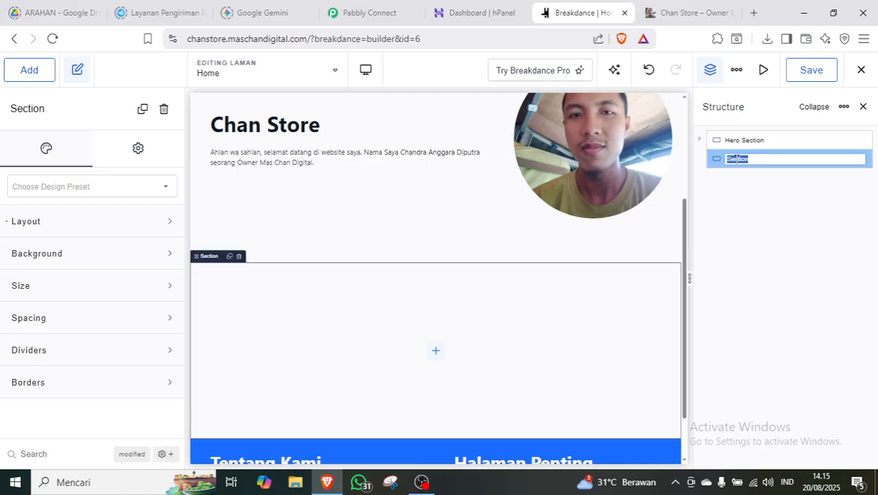
pyautogui.write('La')
pyautogui.write('S')
pyautogui.click(790, 208)
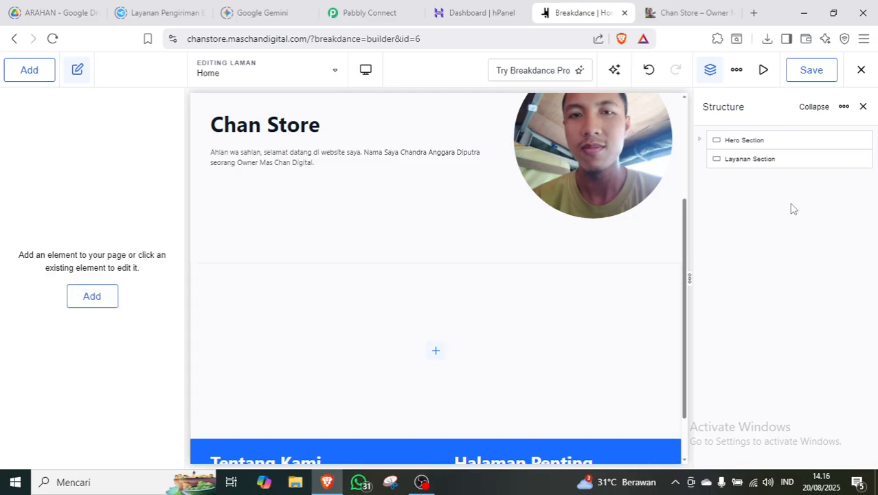
# Add a two-column Columns element inside Layanan Section.
pyautogui.click(760, 158)
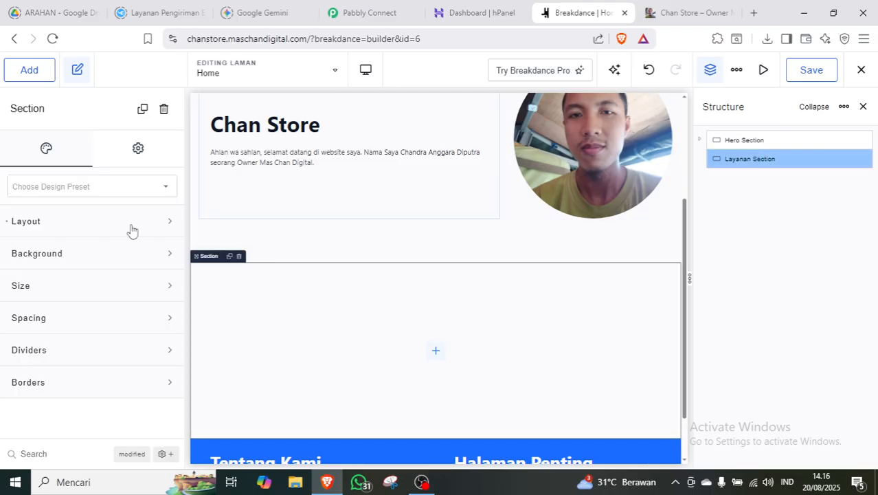
pyautogui.click(31, 75)
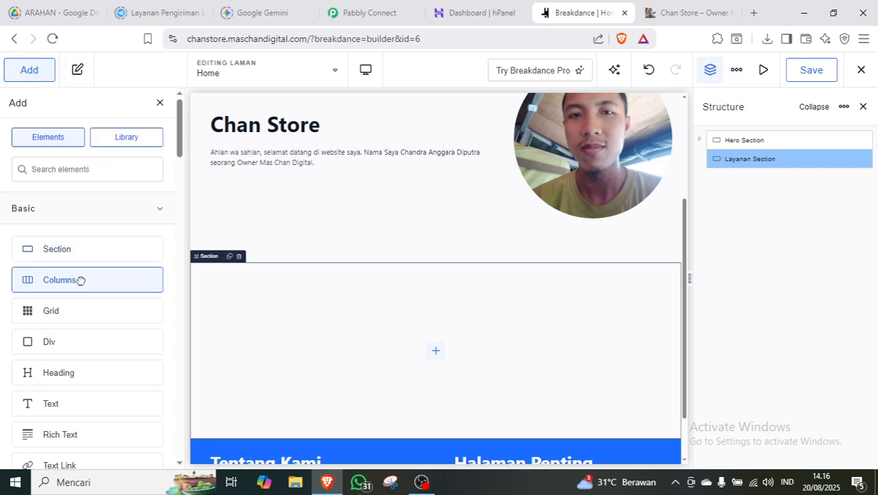
pyautogui.click(81, 280)
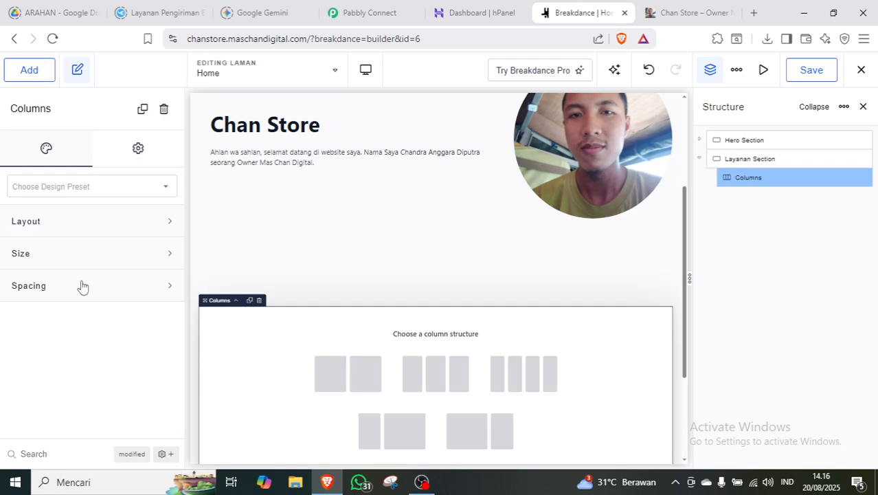
pyautogui.click(362, 378)
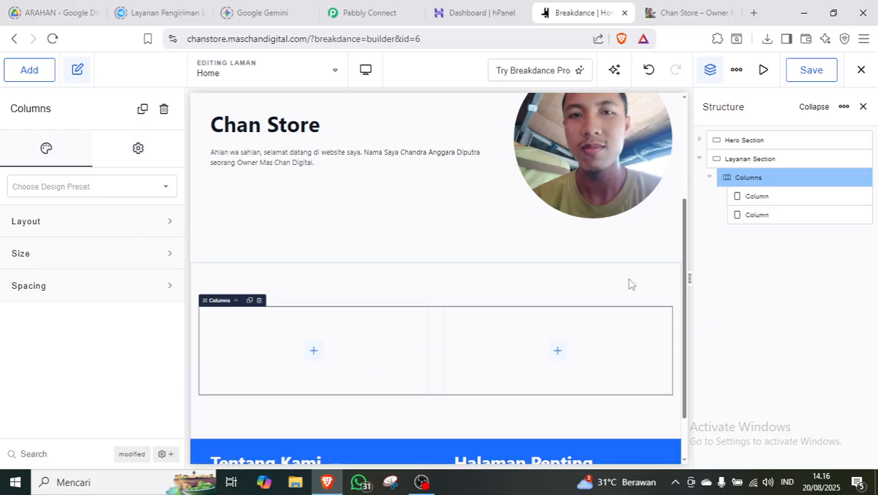
# Rename the two columns to 'Judul' and 'List'.
pyautogui.doubleClick(759, 196)
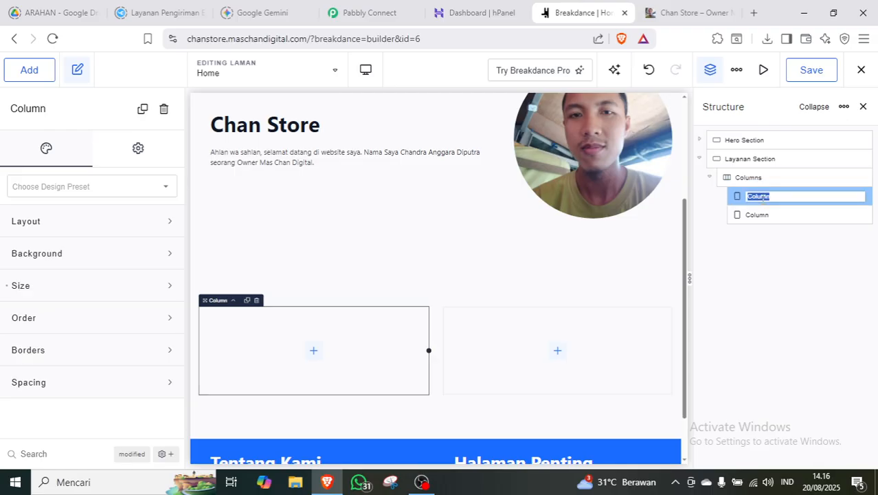
pyautogui.write('Judul')
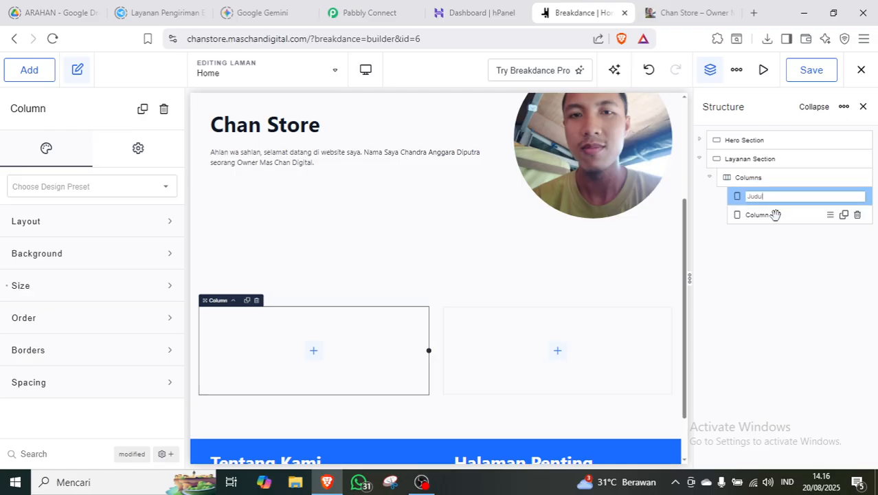
pyautogui.click(762, 215)
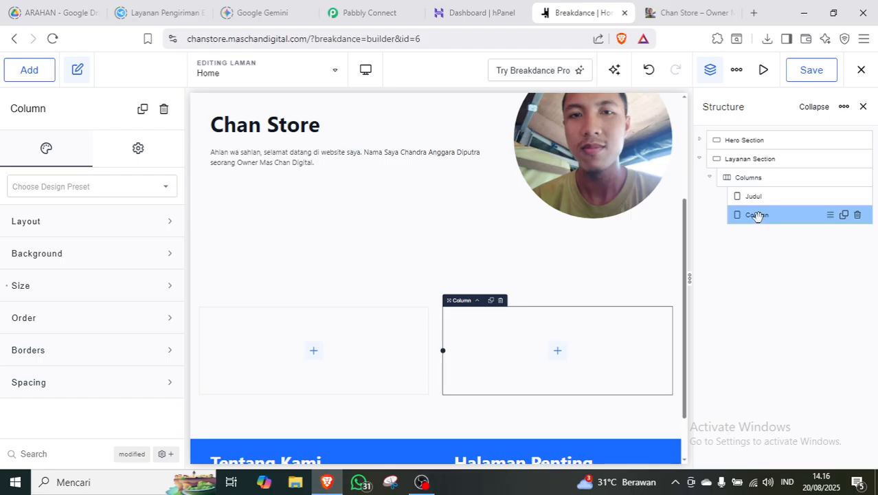
pyautogui.doubleClick(757, 216)
pyautogui.write('List')
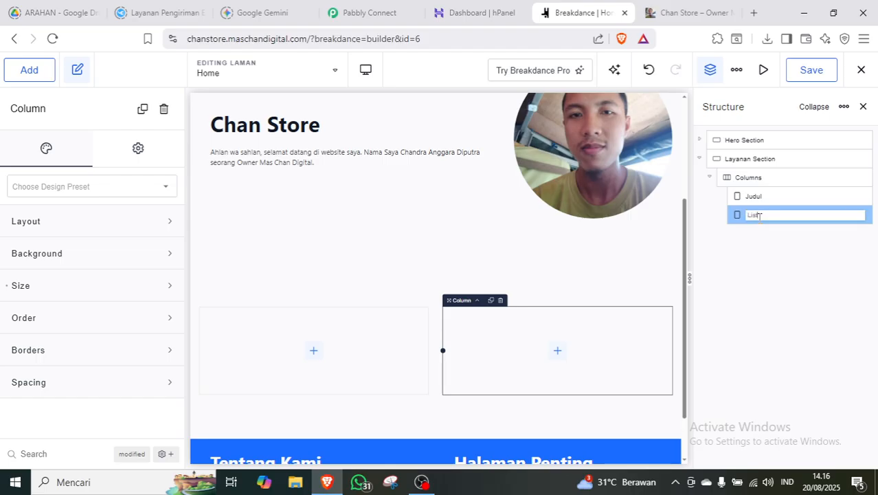
pyautogui.click(786, 279)
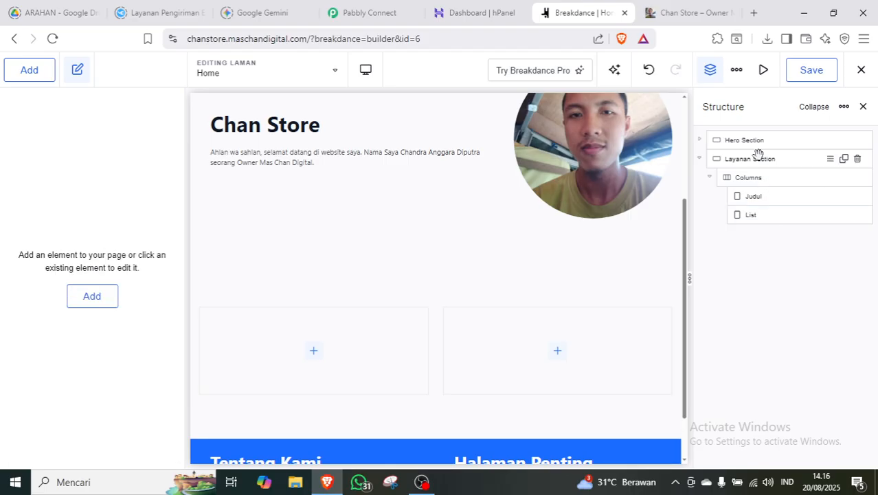
# Set the Columns element's Stack Vertically option to Desktop, leaving 50% width unchanged.
pyautogui.click(766, 176)
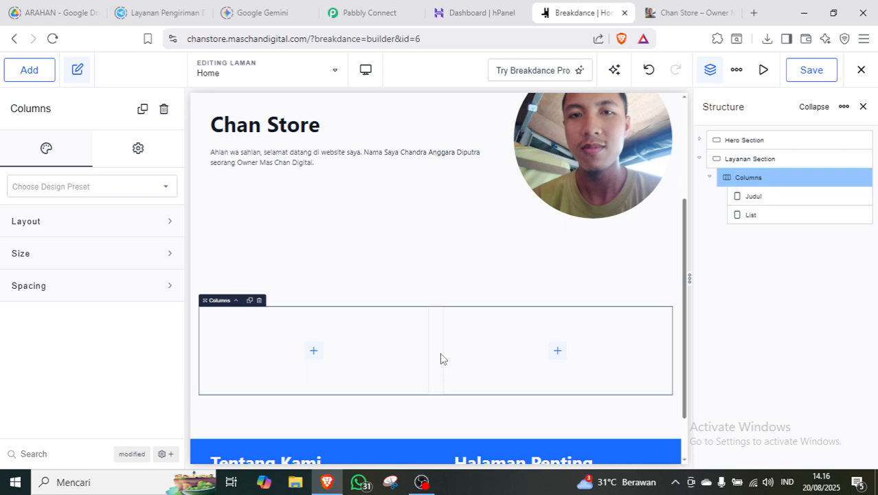
pyautogui.click(165, 225)
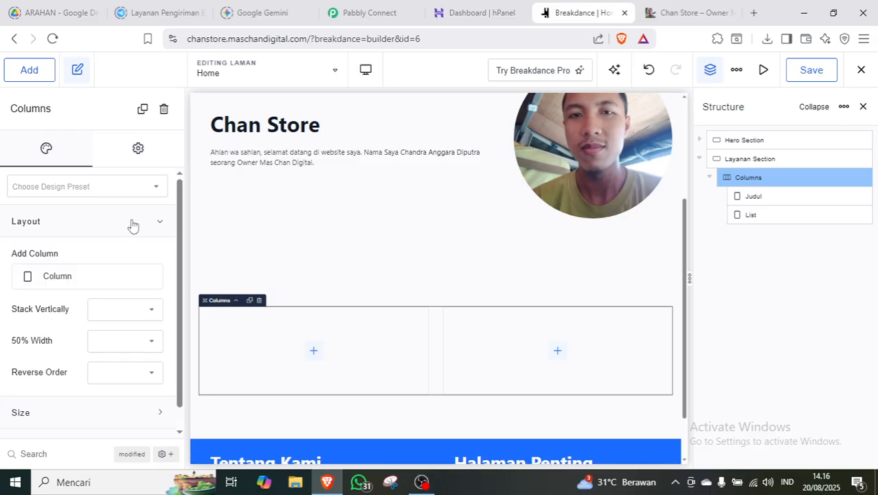
pyautogui.click(133, 225)
pyautogui.click(133, 225)
pyautogui.click(138, 322)
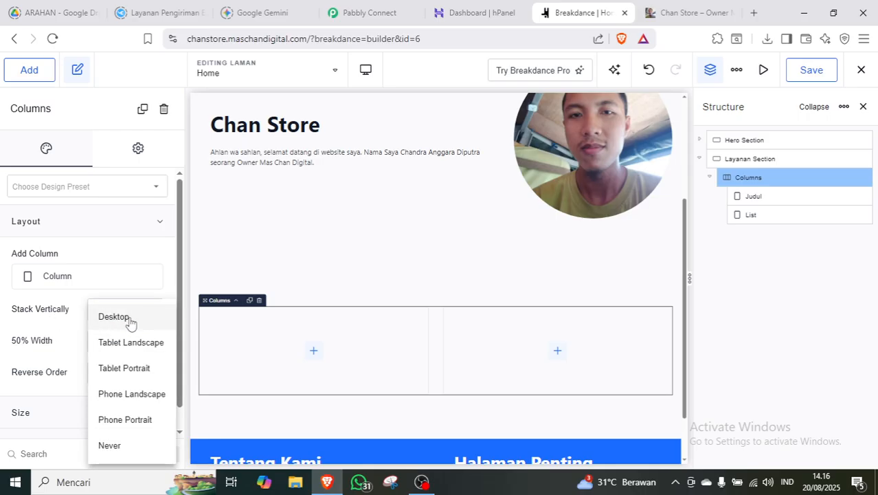
pyautogui.click(129, 318)
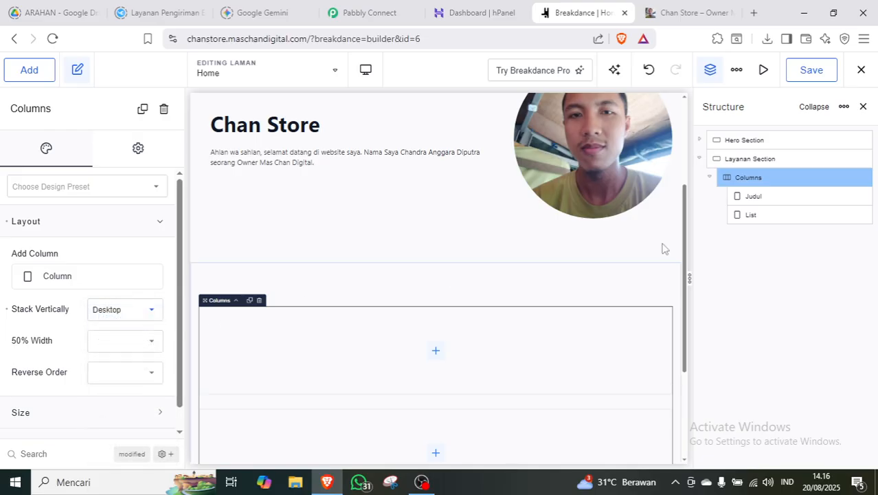
pyautogui.moveTo(687, 230); pyautogui.dragTo(679, 296)
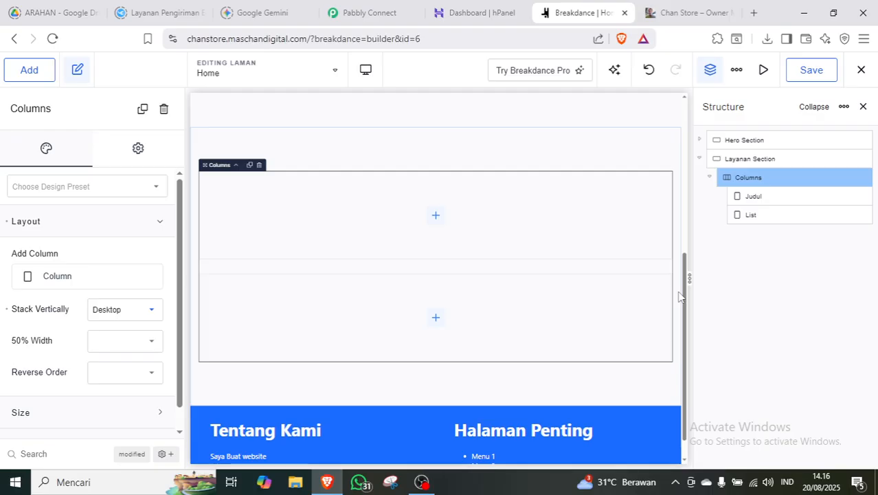
pyautogui.click(141, 347)
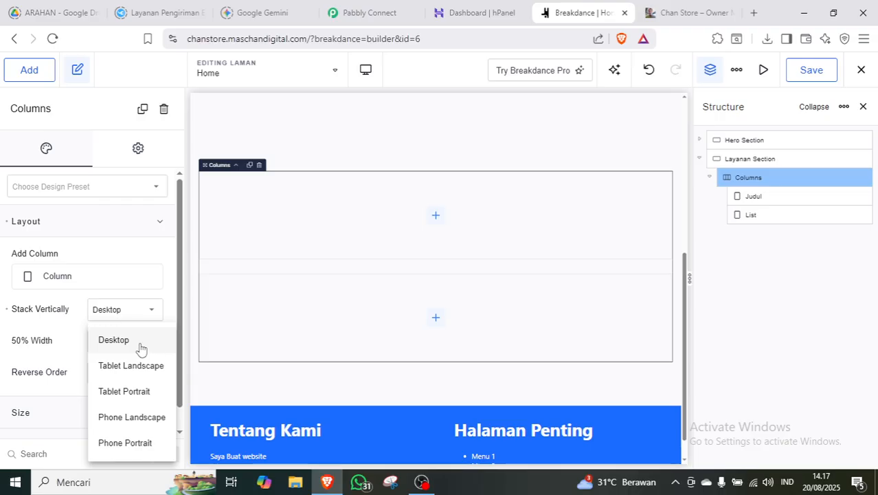
pyautogui.click(74, 331)
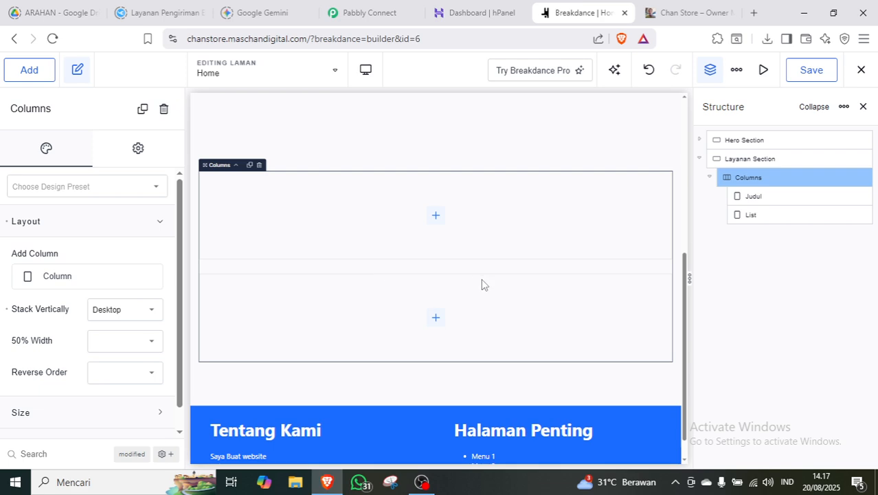
pyautogui.click(146, 222)
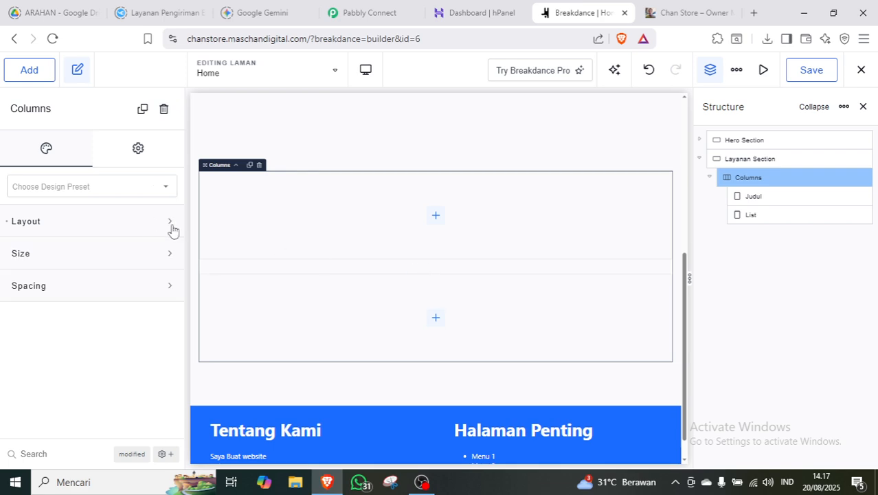
# Give the Judul column 1.6 rem padding on all sides.
pyautogui.click(770, 195)
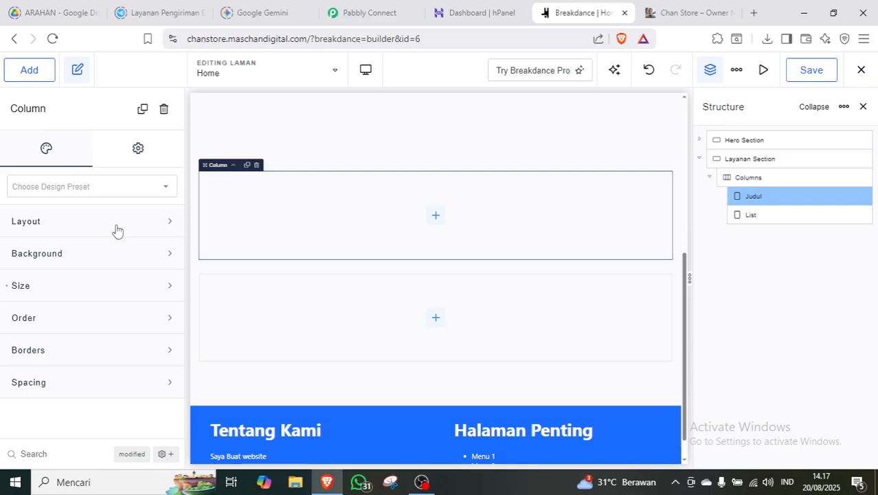
pyautogui.click(105, 377)
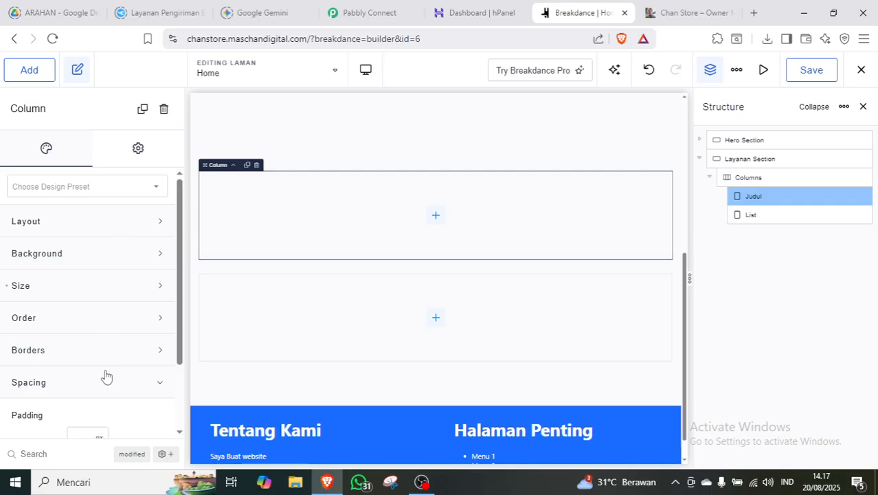
pyautogui.scroll(-2, 105, 375)
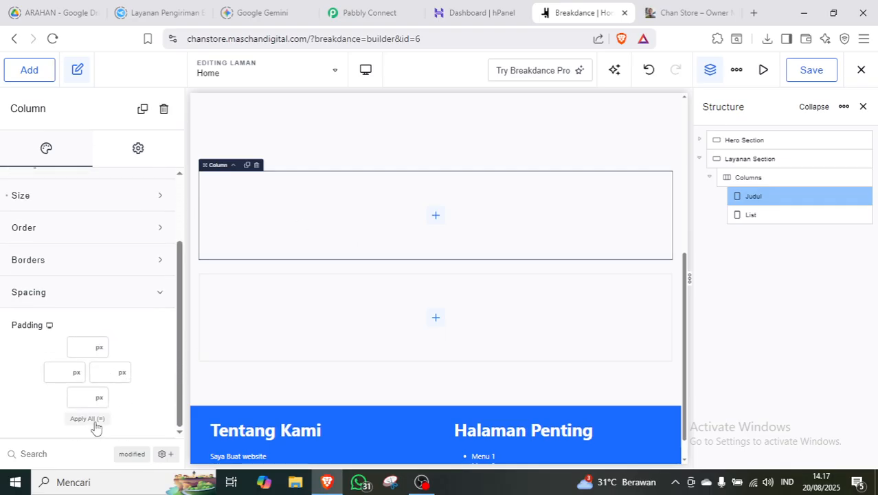
pyautogui.click(95, 420)
pyautogui.click(99, 347)
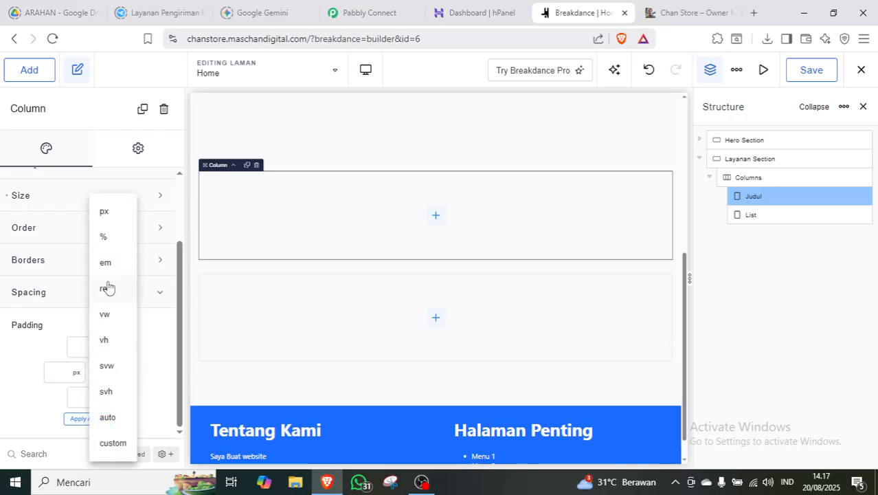
pyautogui.click(106, 288)
pyautogui.click(85, 347)
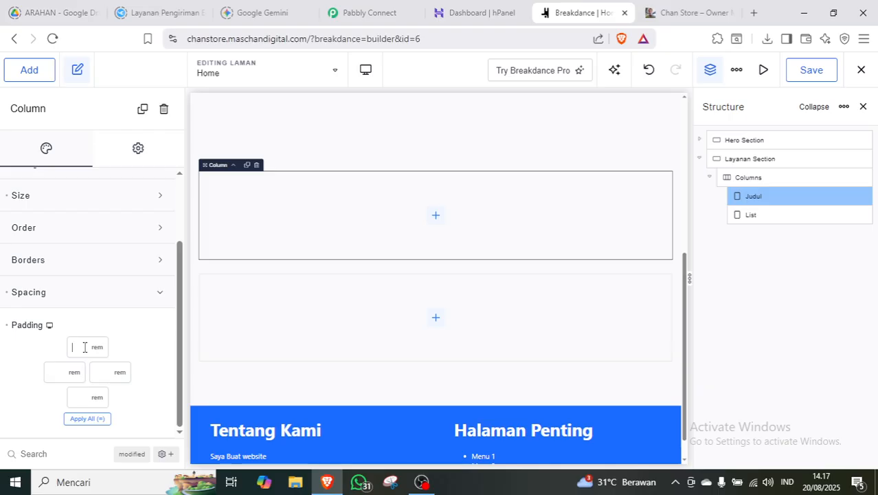
pyautogui.write('1.6')
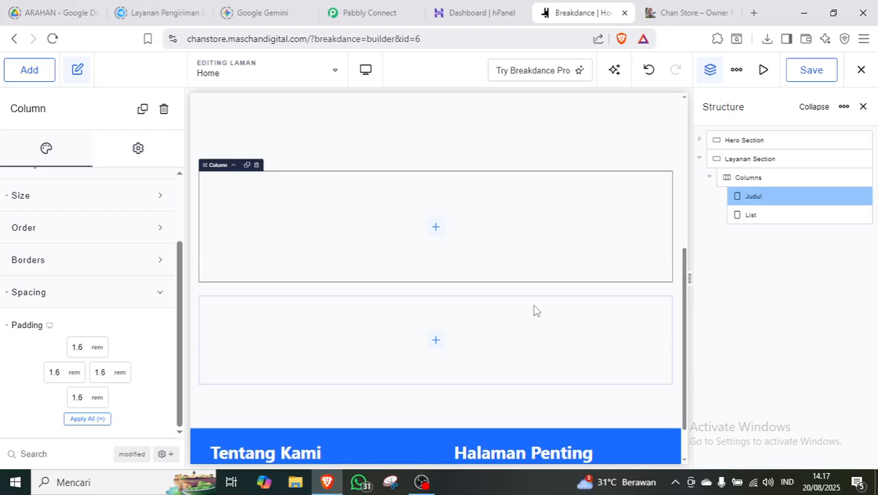
# Give the List column the same 1.6 rem padding on all sides.
pyautogui.click(762, 213)
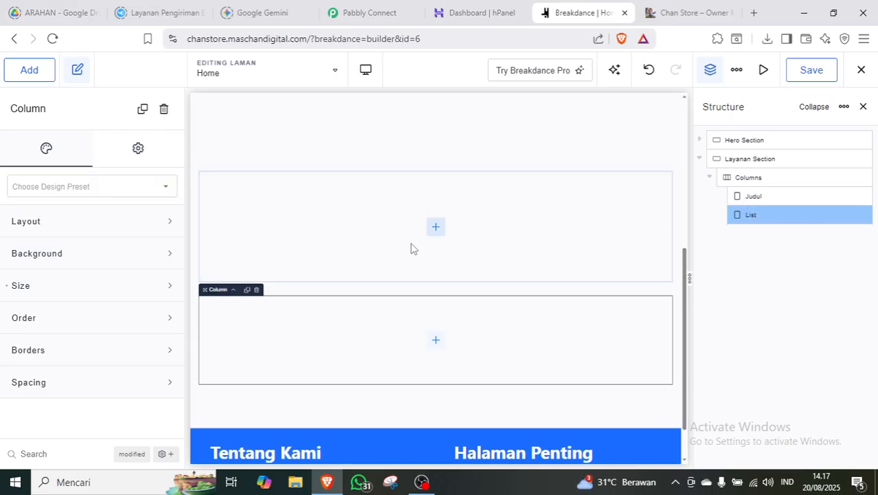
pyautogui.click(138, 386)
pyautogui.moveTo(176, 351); pyautogui.dragTo(169, 403)
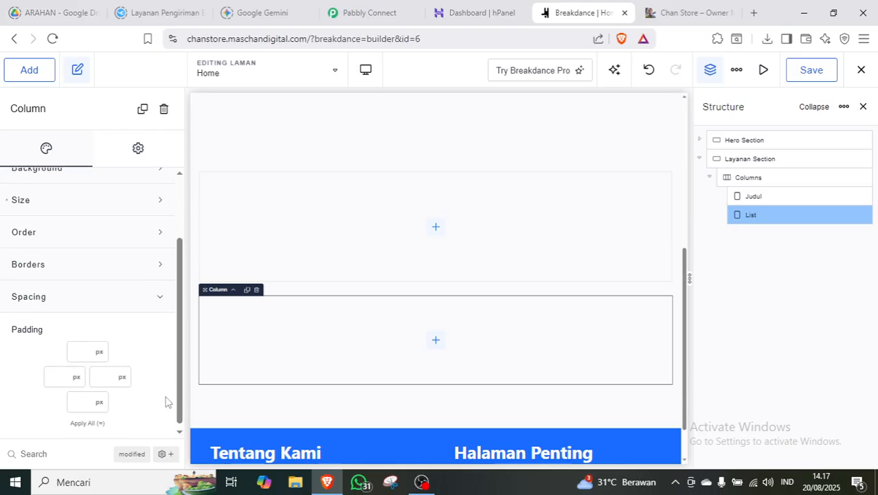
pyautogui.click(100, 353)
pyautogui.click(107, 288)
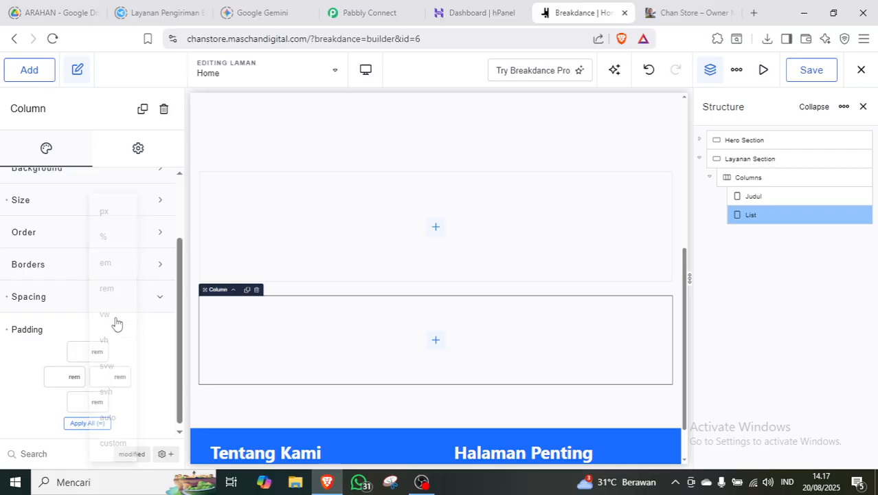
pyautogui.write('1.6')
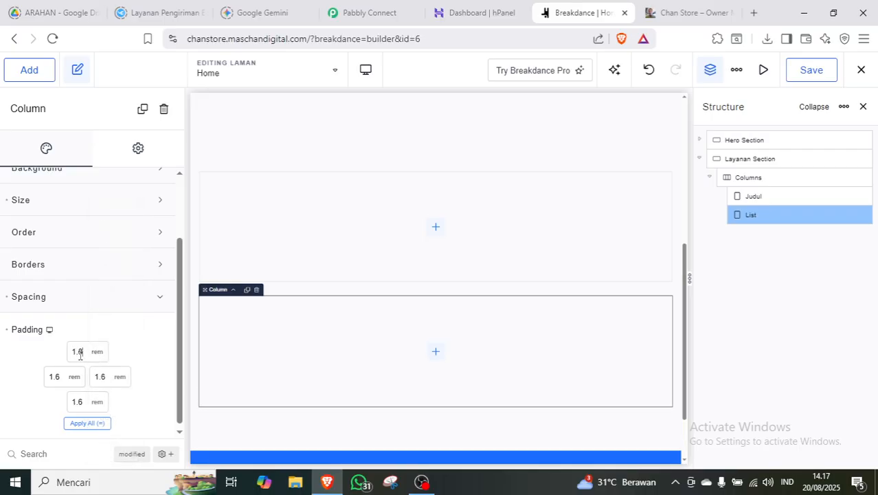
pyautogui.click(162, 294)
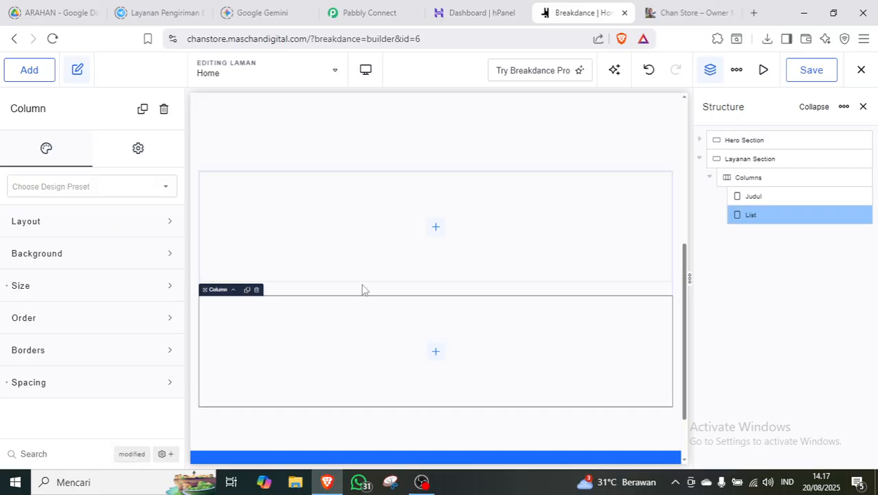
pyautogui.click(763, 195)
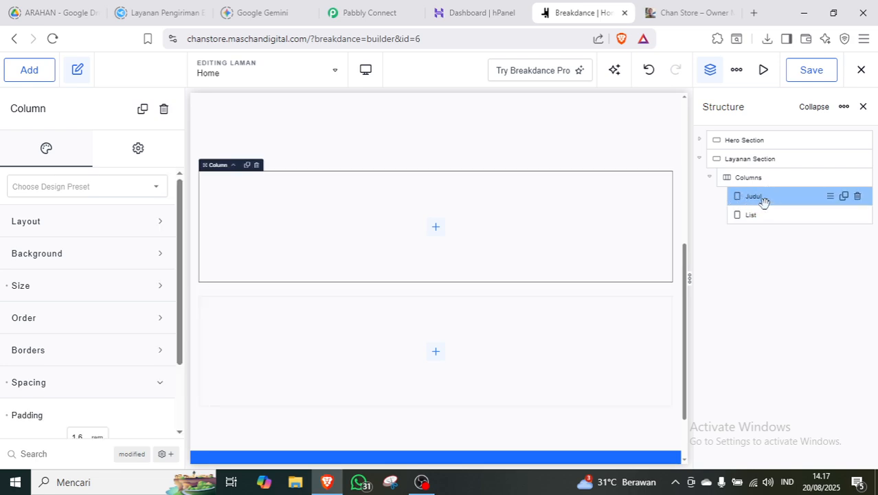
# Add a Heading element and a Text element below it to the Judul column.
pyautogui.click(28, 75)
pyautogui.write('he')
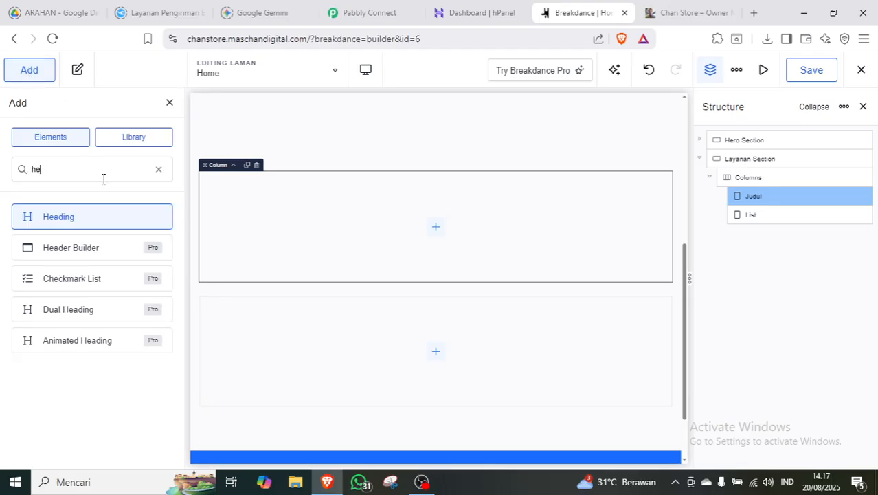
pyautogui.click(78, 215)
pyautogui.click(42, 81)
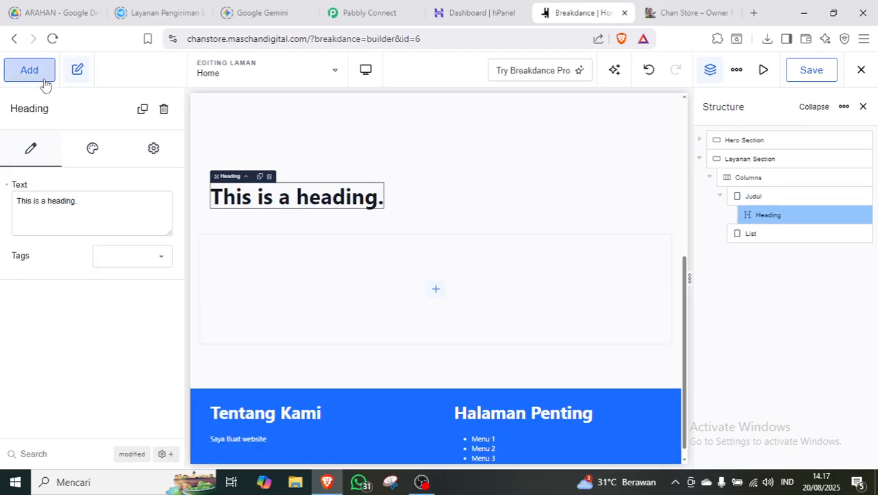
pyautogui.write('te')
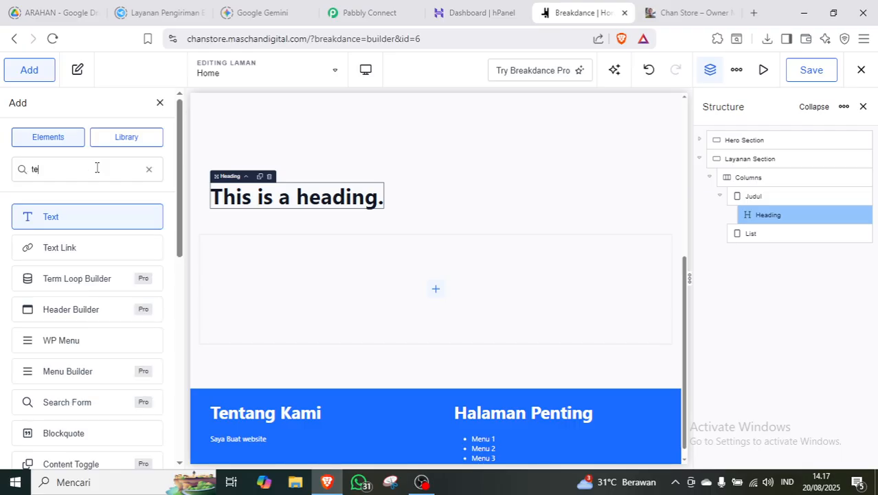
pyautogui.write('x')
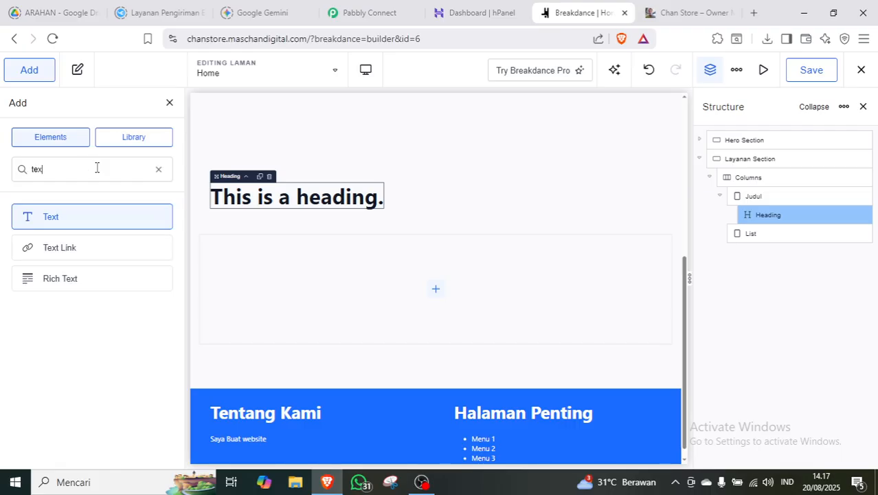
pyautogui.click(89, 221)
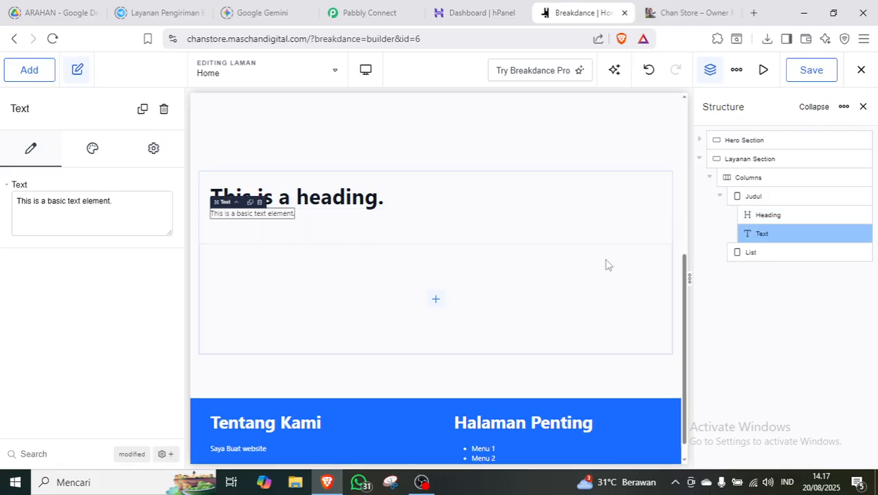
# Rename the heading 'Nama Layanan', set its text to 'Layanan Saya', and make it h2.
pyautogui.click(775, 216)
pyautogui.doubleClick(777, 216)
pyautogui.write('Nama Layanan')
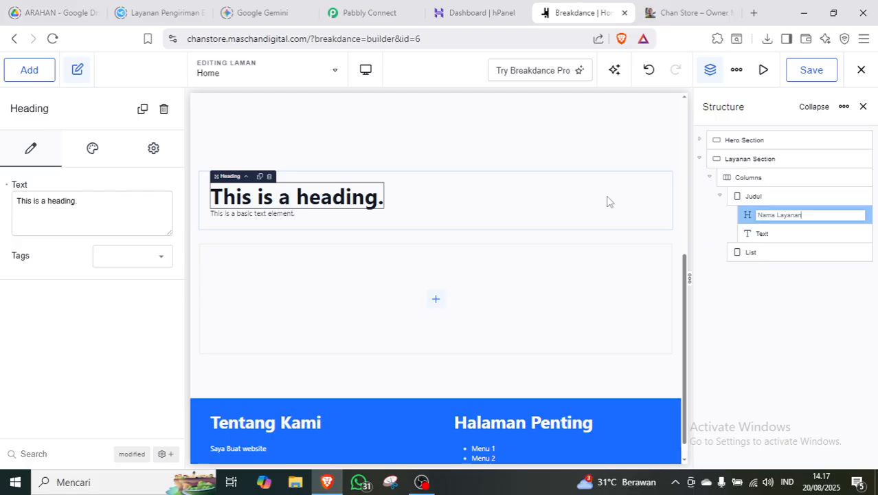
pyautogui.click(103, 200)
pyautogui.hotkey('ctrl', 'a')
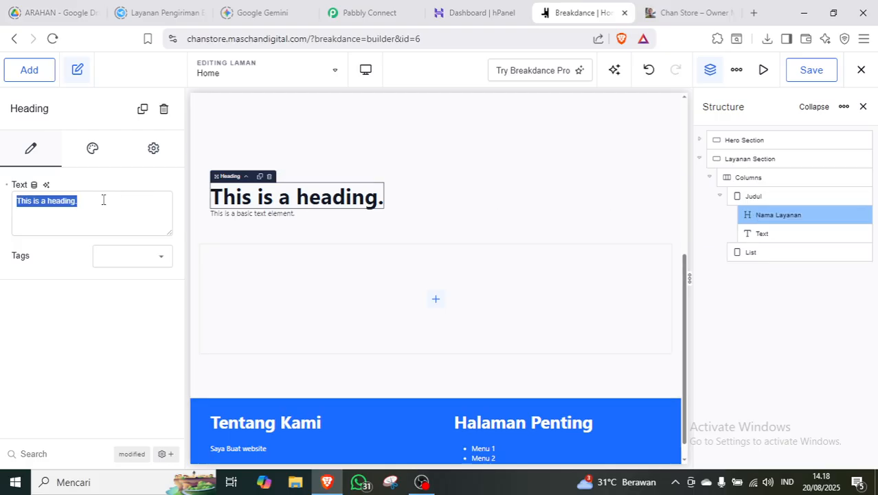
pyautogui.write('Layanan Say')
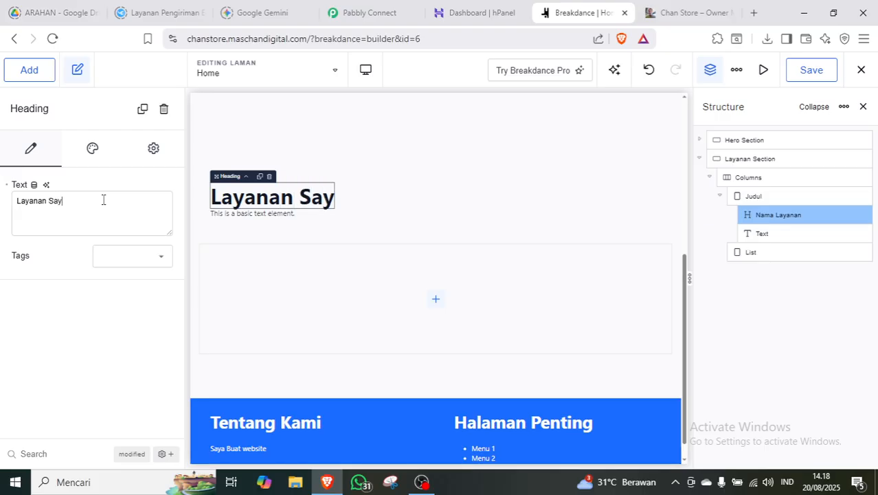
pyautogui.write('a')
pyautogui.click(117, 268)
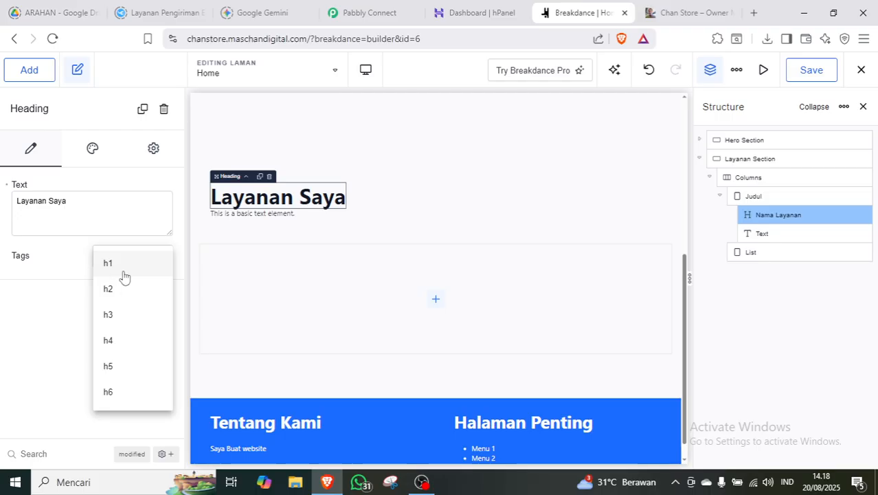
pyautogui.click(118, 289)
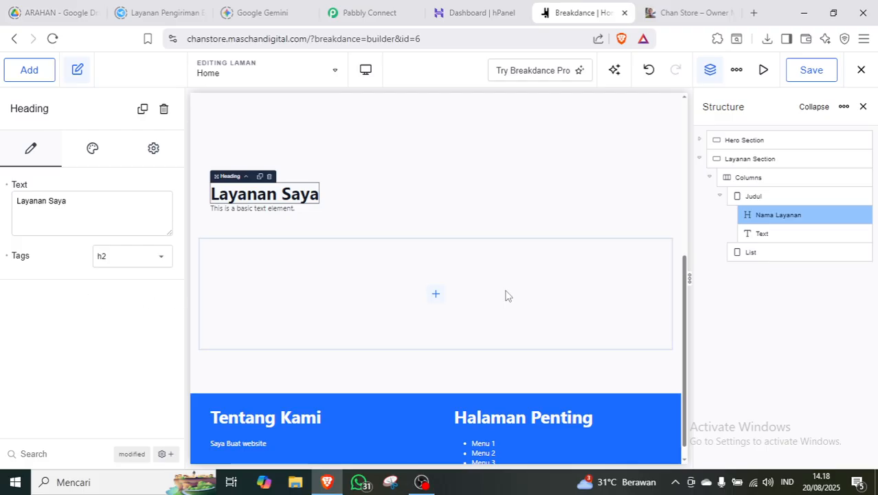
pyautogui.click(785, 233)
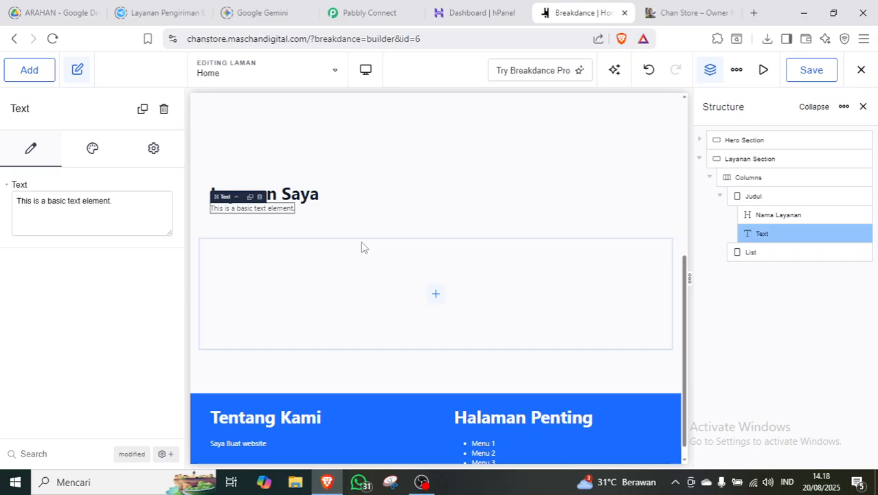
# Change the description text to 'Berikut yang biasa saya jalanin sehari hari'.
pyautogui.click(135, 200)
pyautogui.hotkey('ctrl', 'a')
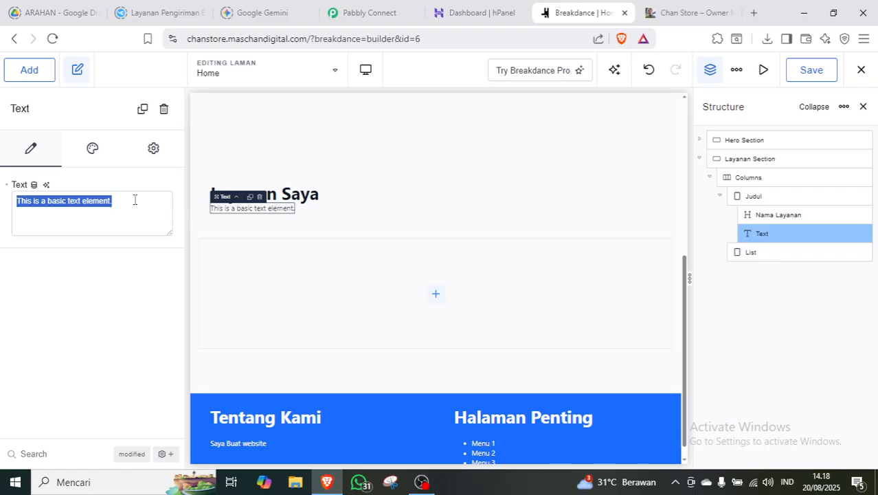
pyautogui.write('Berikut')
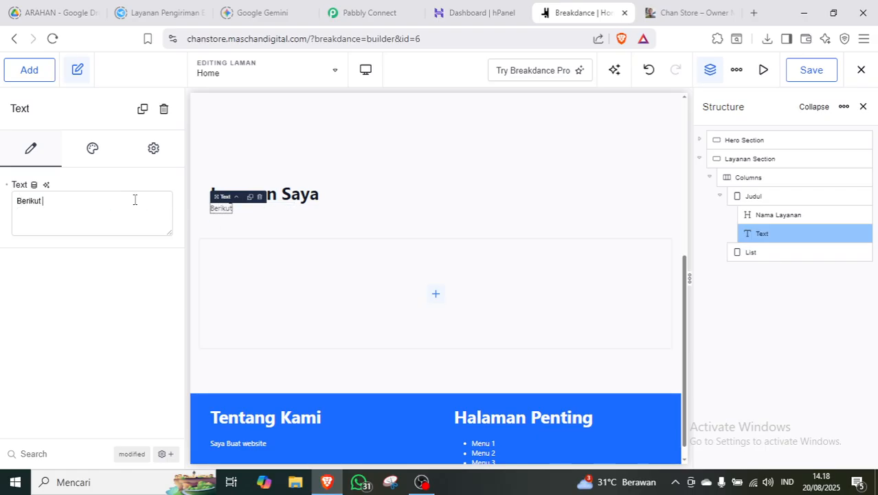
pyautogui.write(' yang biasa saya ')
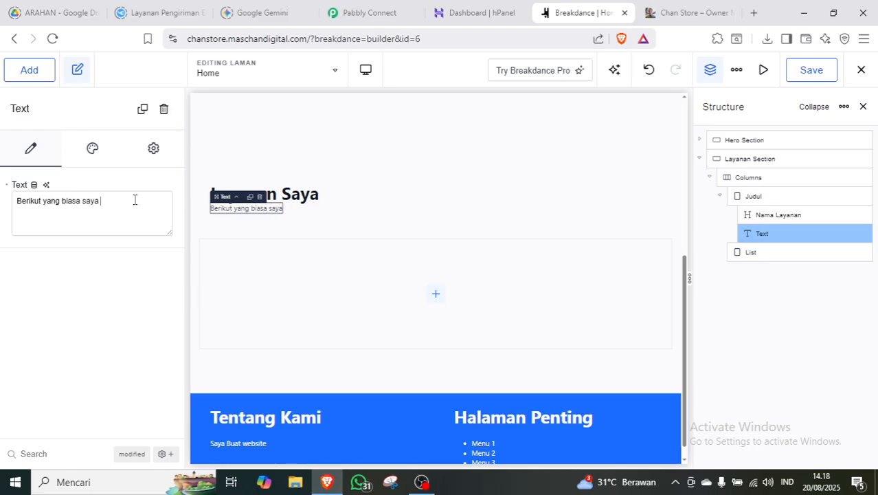
pyautogui.write('jalanin seh')
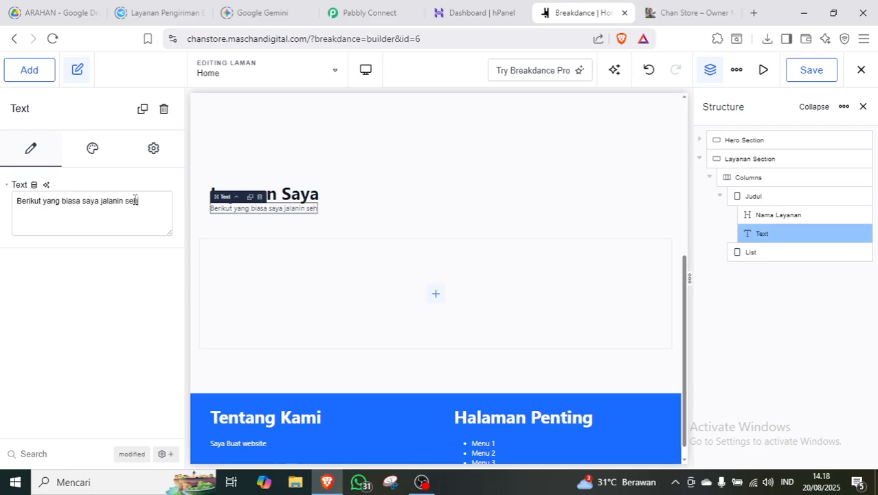
pyautogui.write('ari hari')
pyautogui.click(762, 195)
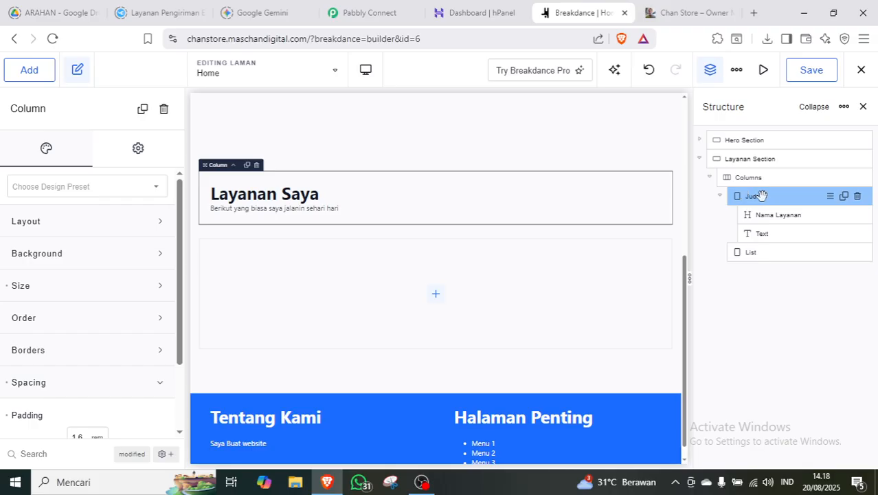
# Set the Judul column to a vertical, centre-aligned layout with a 1.6 rem gap.
pyautogui.click(105, 232)
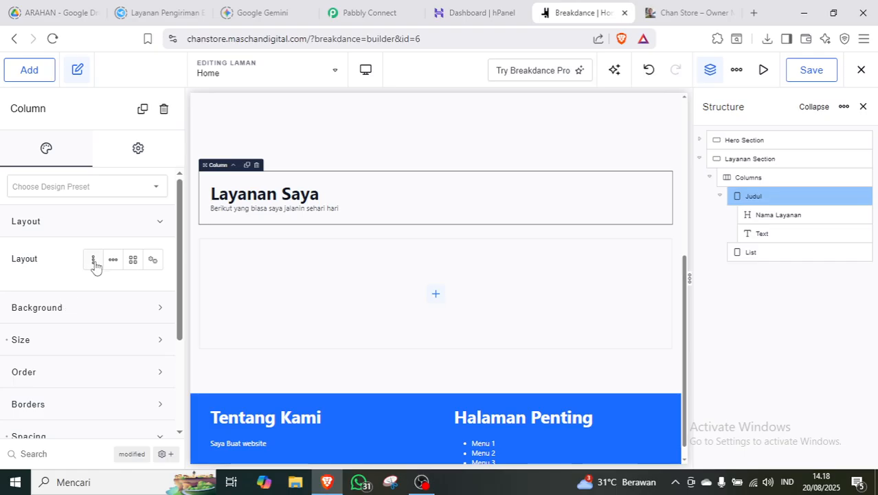
pyautogui.click(94, 266)
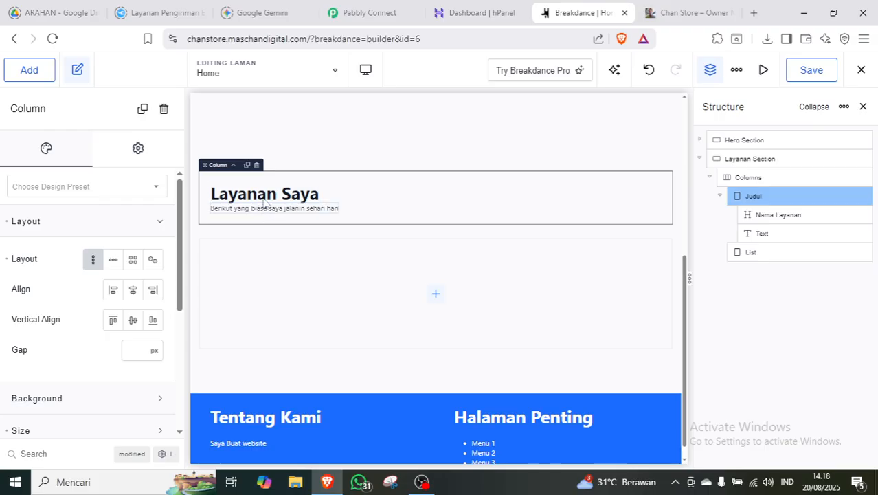
pyautogui.click(135, 292)
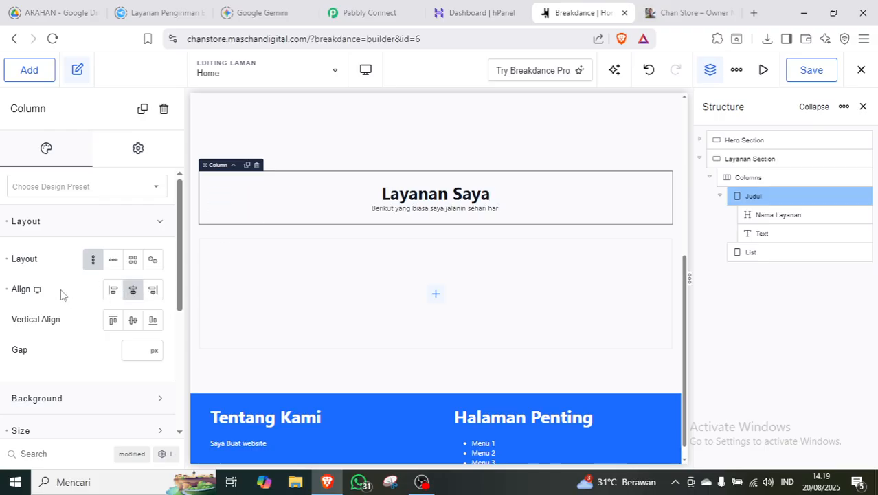
pyautogui.click(152, 354)
pyautogui.click(172, 296)
pyautogui.click(130, 352)
pyautogui.write('1.6')
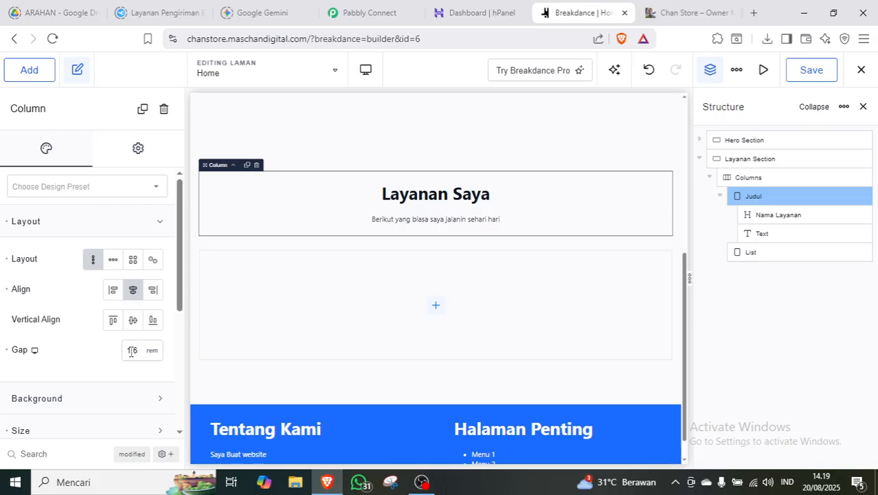
pyautogui.click(152, 225)
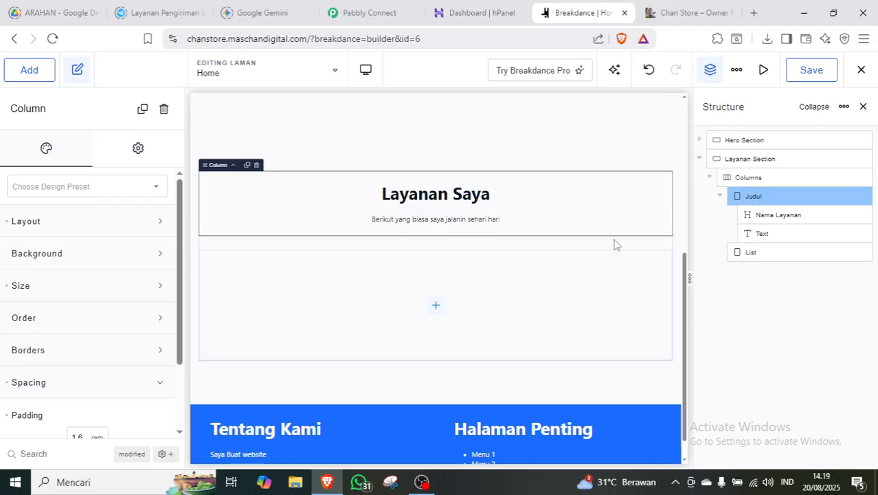
# Rename the description Text element to 'Penjelasan' in the Structure panel.
pyautogui.doubleClick(764, 233)
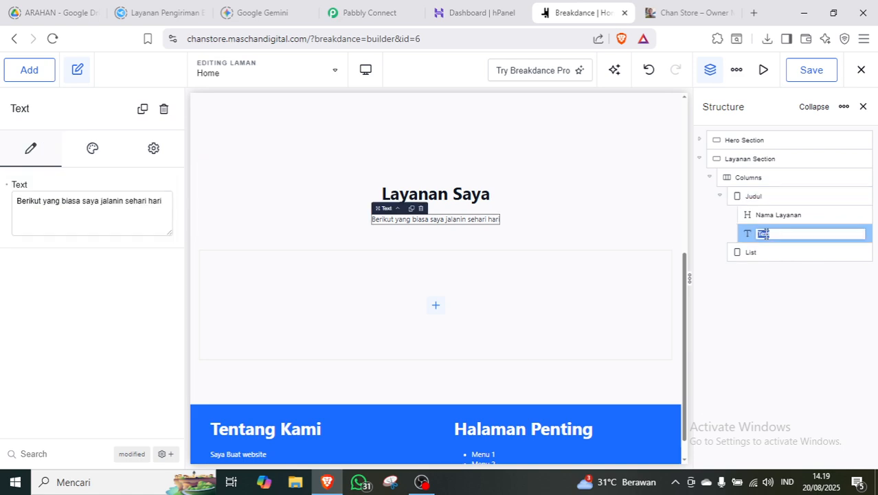
pyautogui.write('Penjelasan')
pyautogui.click(779, 290)
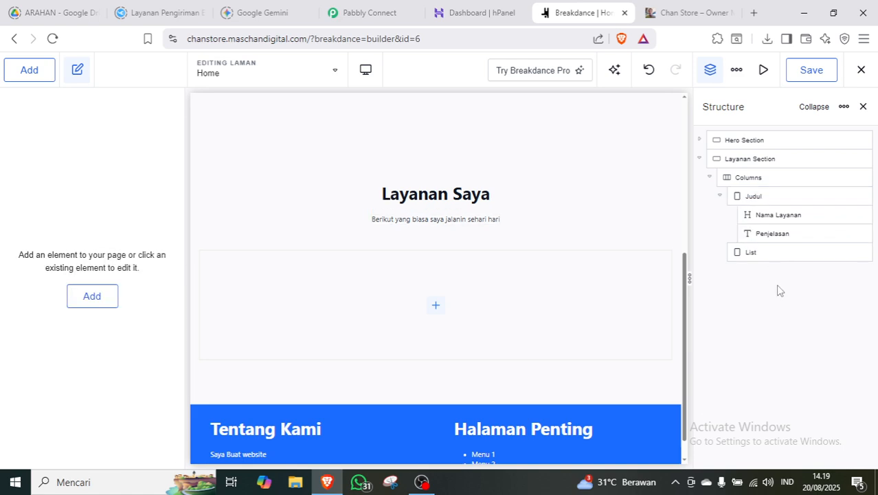
pyautogui.click(775, 254)
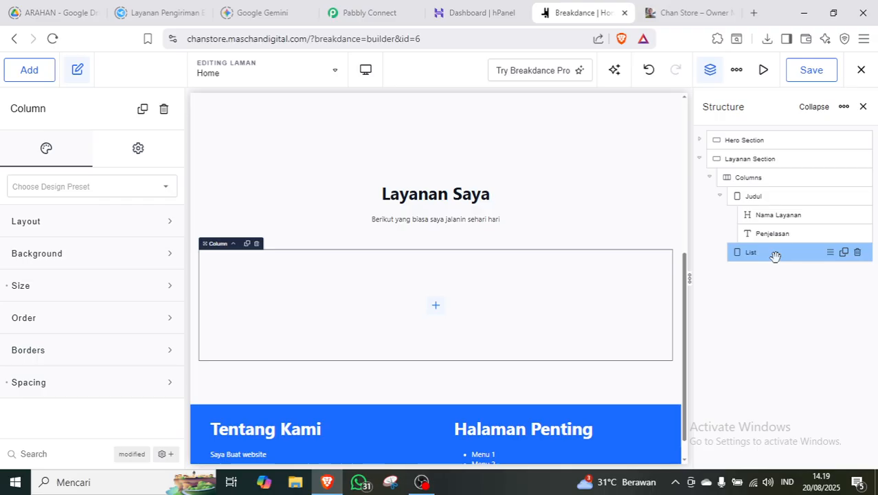
# Insert a 4-per-row Grid into List with 1.6 rem item spacing and stretch alignment both ways.
pyautogui.click(39, 77)
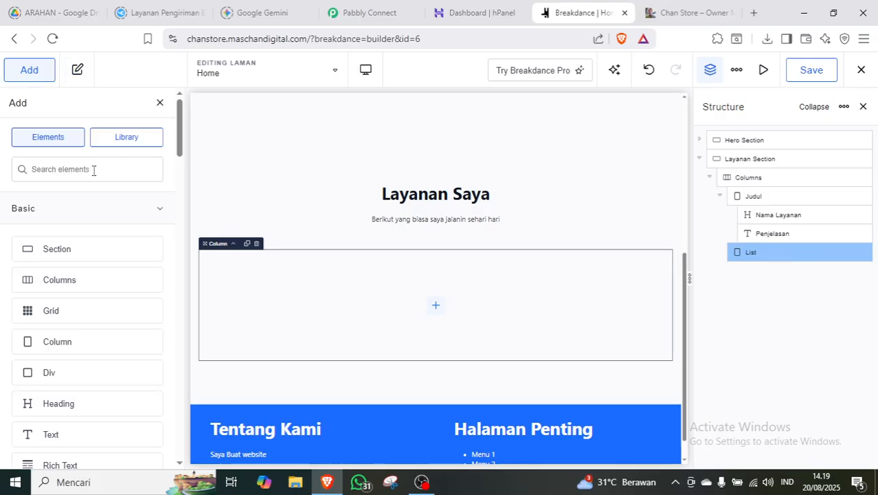
pyautogui.click(53, 311)
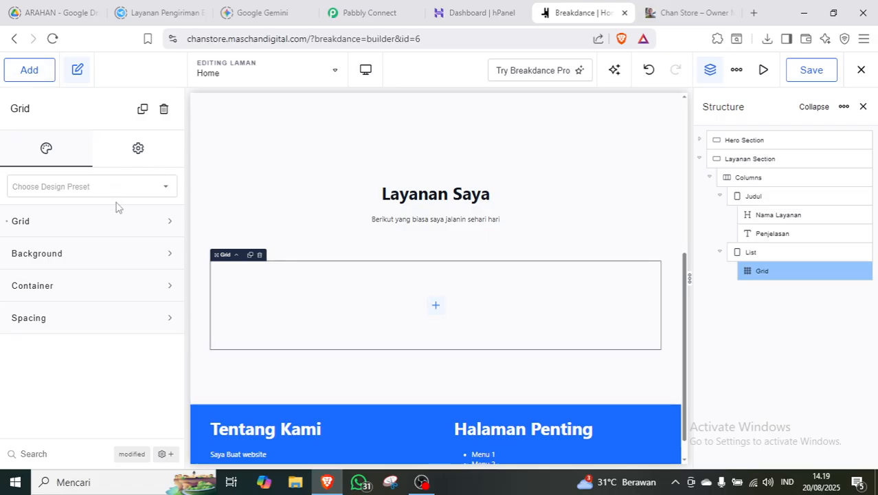
pyautogui.click(141, 224)
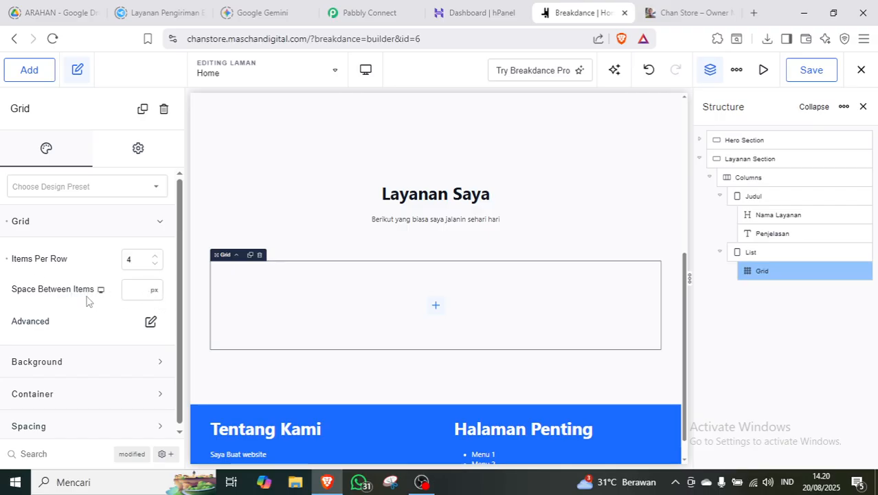
pyautogui.click(155, 290)
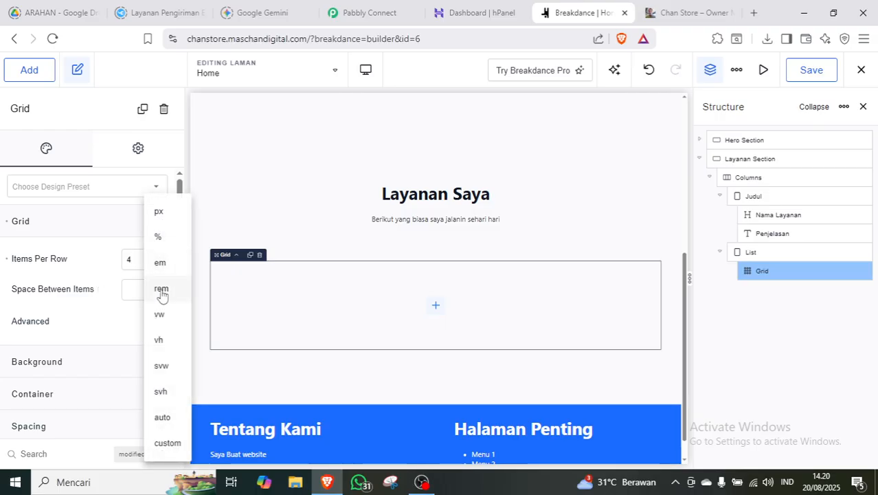
pyautogui.click(161, 289)
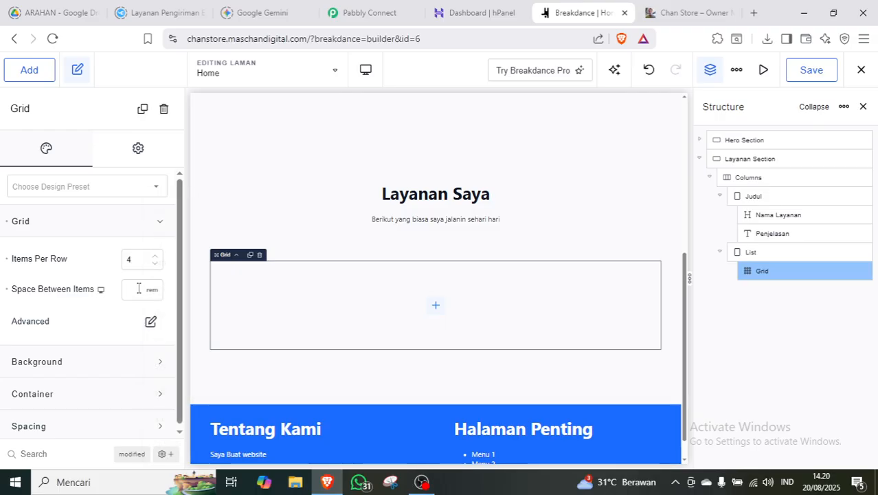
pyautogui.write('.6')
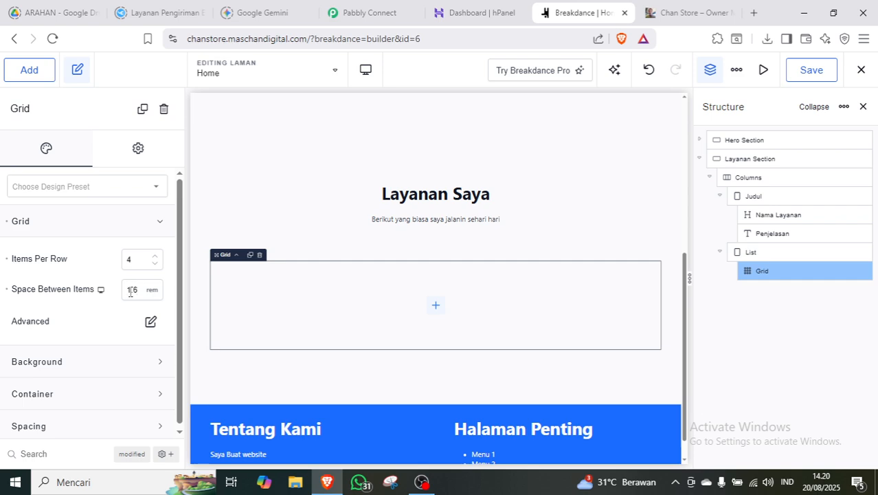
pyautogui.click(150, 322)
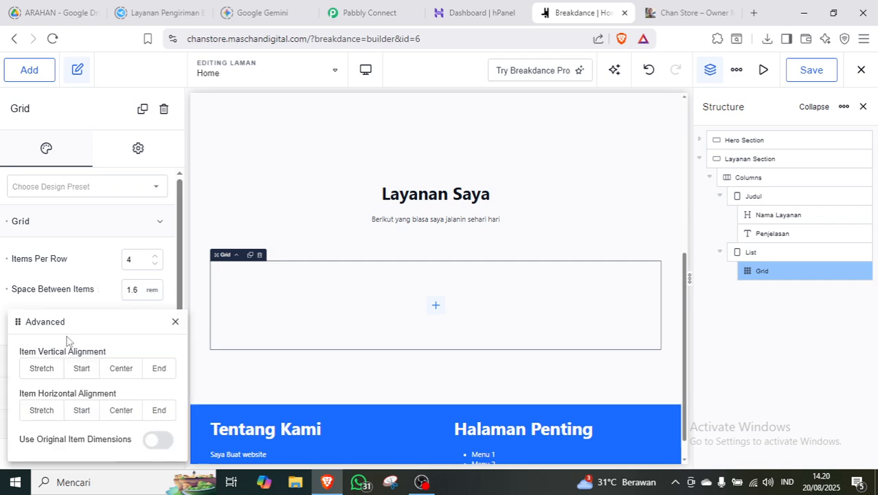
pyautogui.click(40, 372)
pyautogui.click(45, 411)
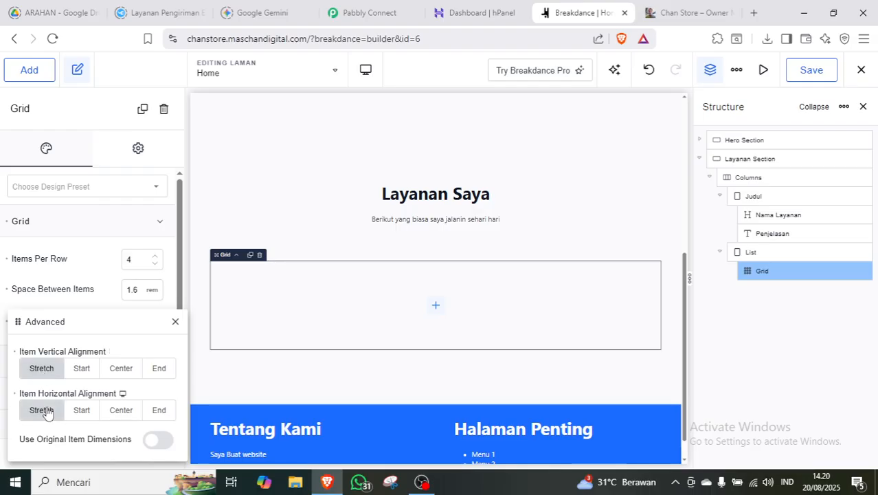
pyautogui.click(103, 256)
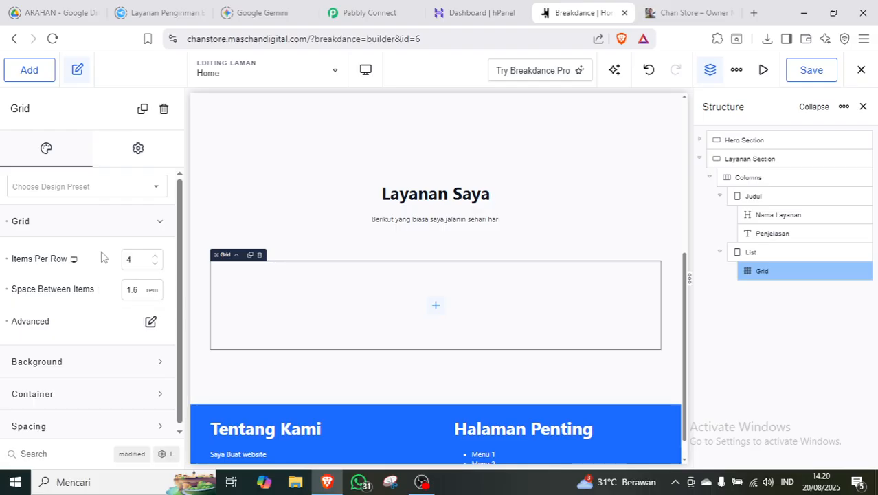
pyautogui.click(126, 220)
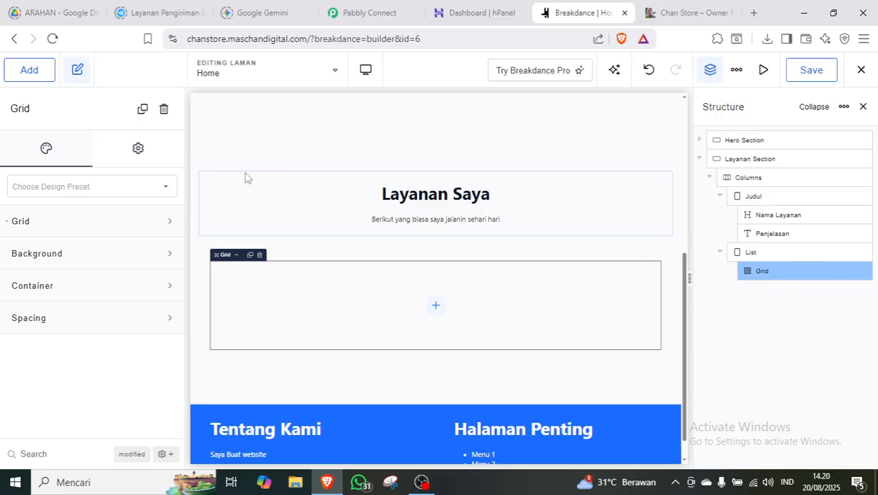
# Insert a Div into the services grid and rename it 'Marketplace'.
pyautogui.click(29, 71)
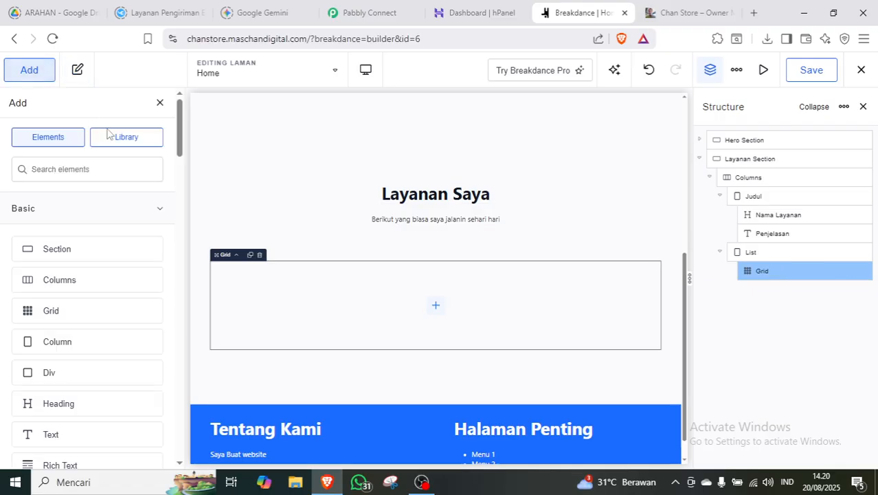
pyautogui.write('div')
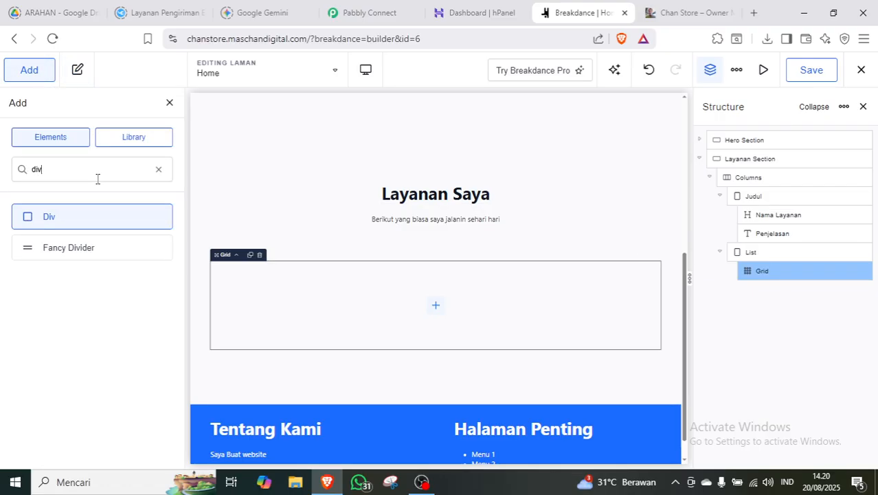
pyautogui.click(60, 217)
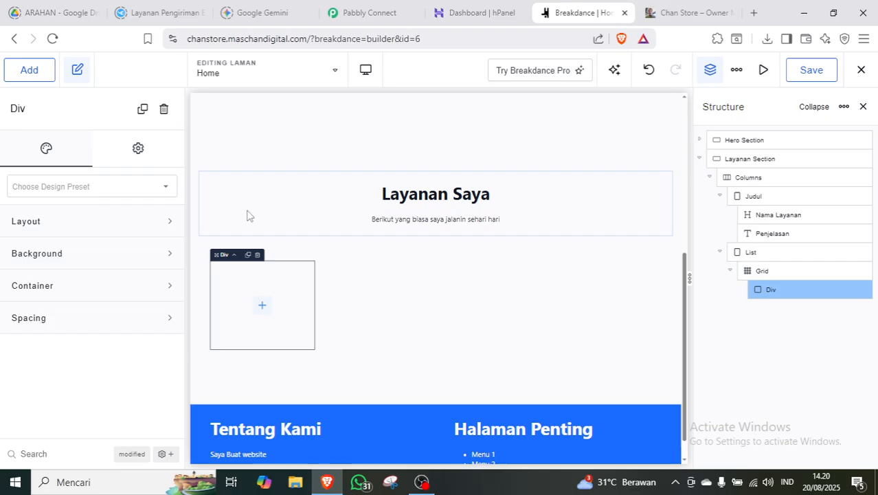
pyautogui.doubleClick(771, 290)
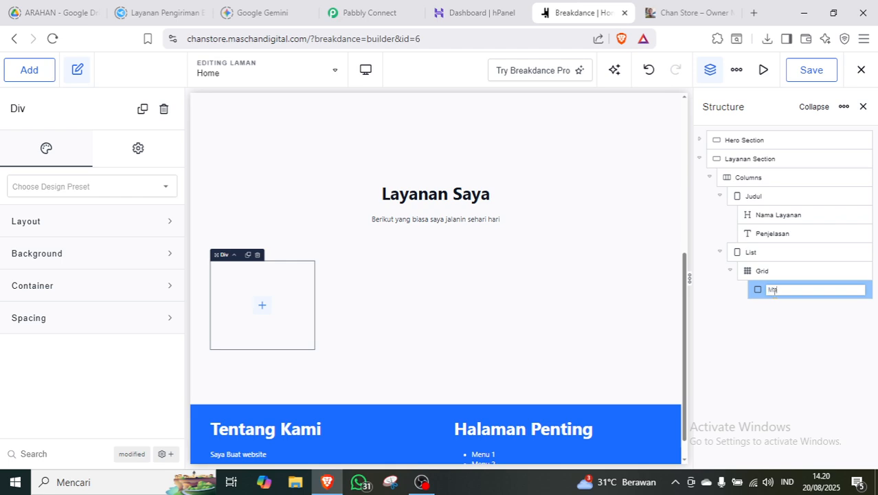
pyautogui.write('Marketplace')
pyautogui.click(809, 340)
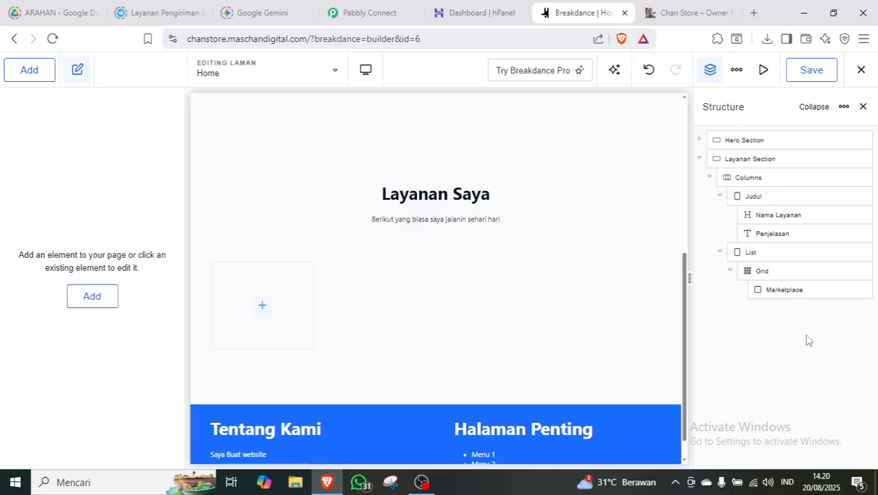
# Give the Marketplace box a vertical, left-aligned layout with a 1.6 rem gap.
pyautogui.click(788, 290)
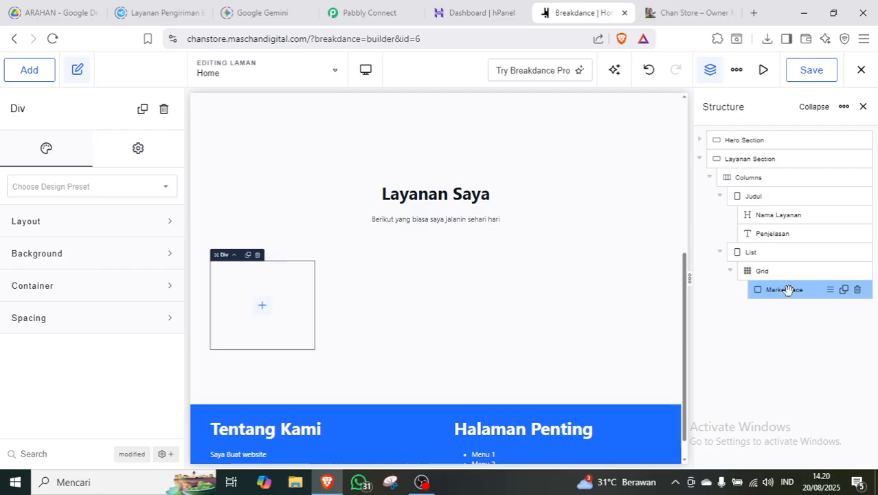
pyautogui.click(112, 220)
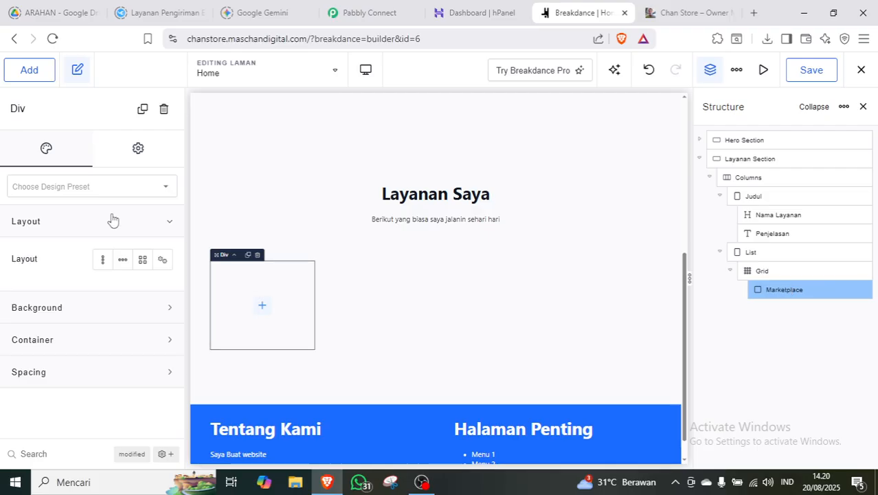
pyautogui.click(103, 265)
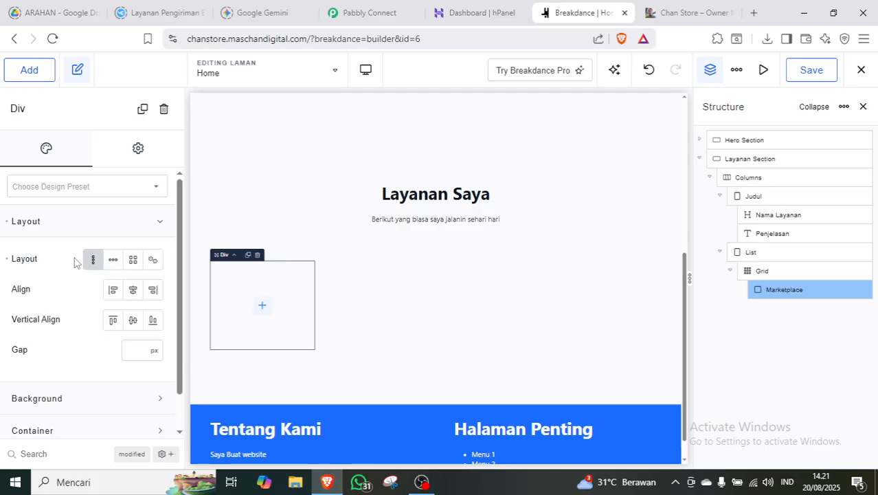
pyautogui.click(132, 294)
pyautogui.click(114, 292)
pyautogui.click(160, 357)
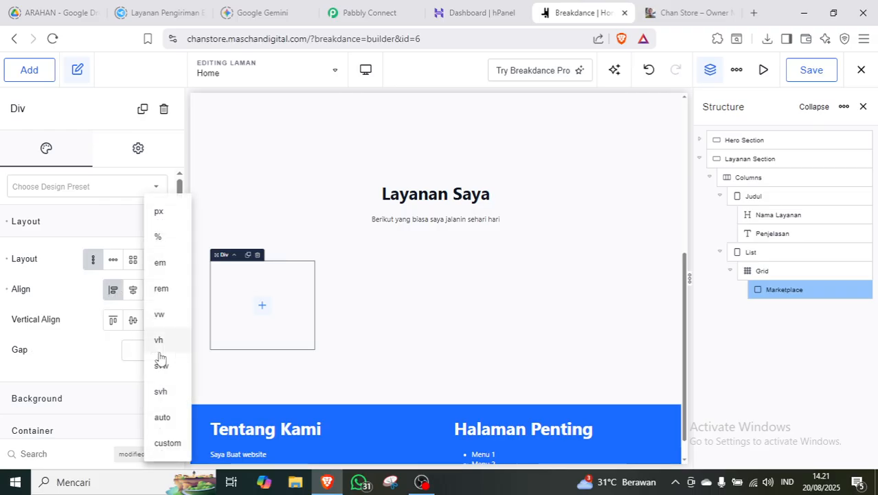
pyautogui.click(164, 290)
pyautogui.write('1.6')
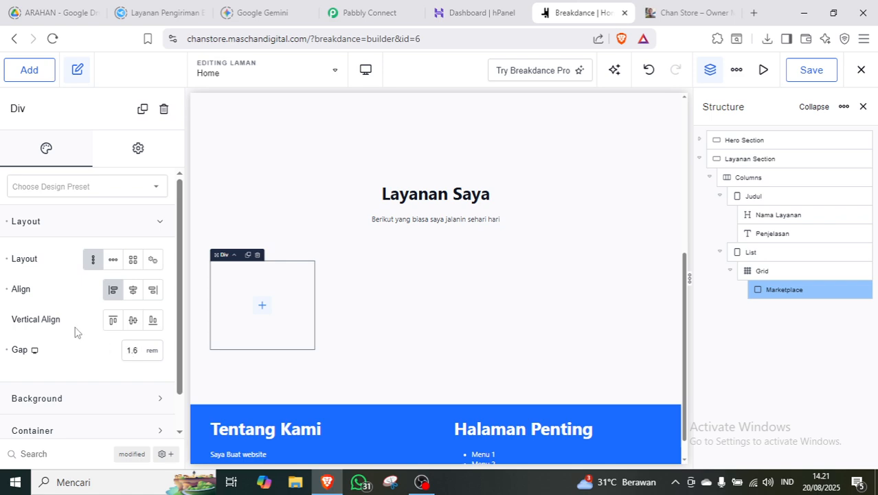
pyautogui.click(34, 350)
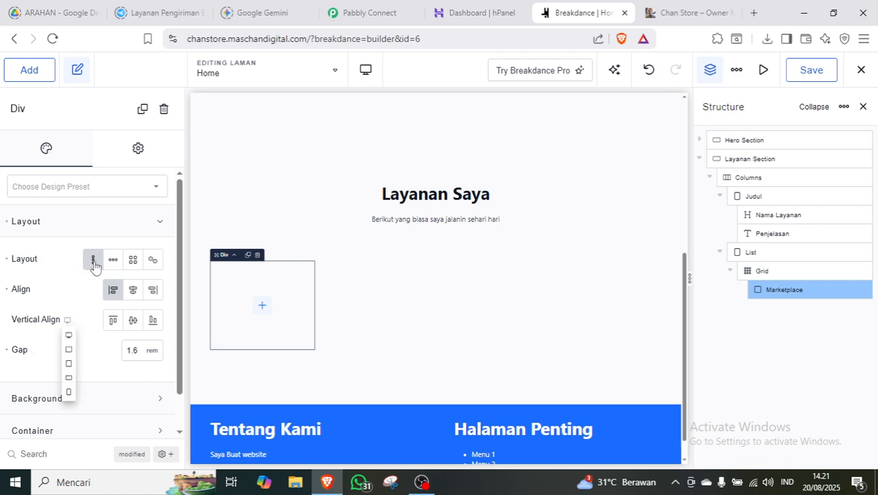
pyautogui.click(136, 232)
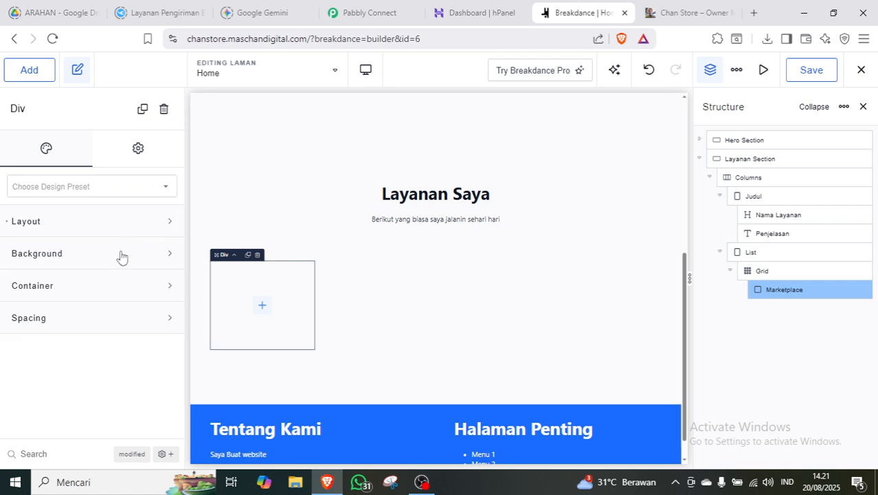
pyautogui.click(120, 329)
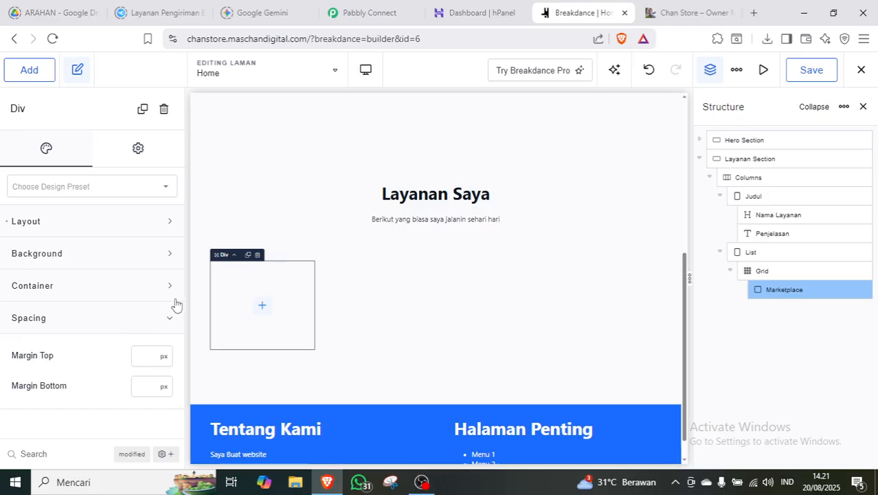
pyautogui.click(150, 317)
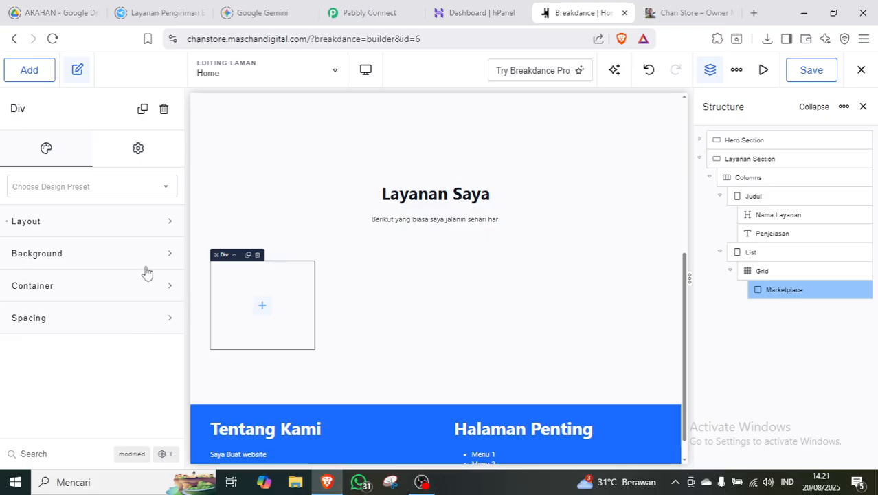
pyautogui.click(139, 229)
# Set 1.6 rem padding on all four sides of the Marketplace box.
pyautogui.click(139, 228)
pyautogui.click(154, 268)
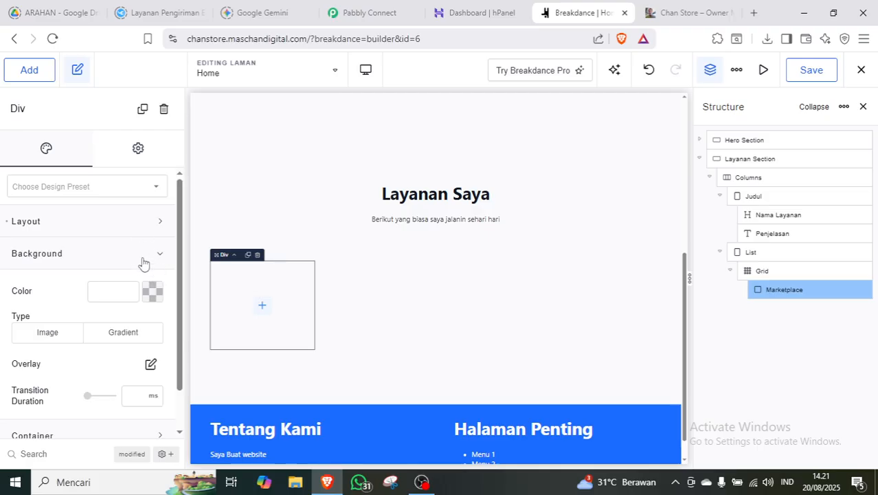
pyautogui.click(140, 262)
pyautogui.click(137, 288)
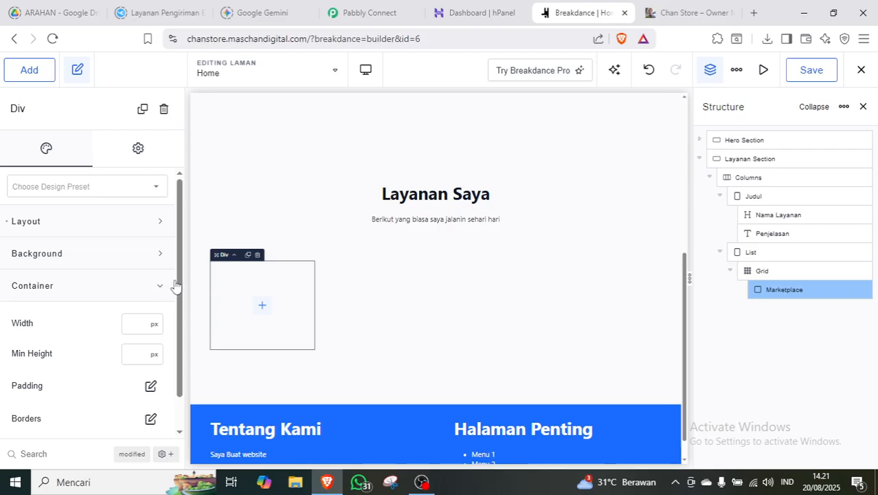
pyautogui.click(118, 292)
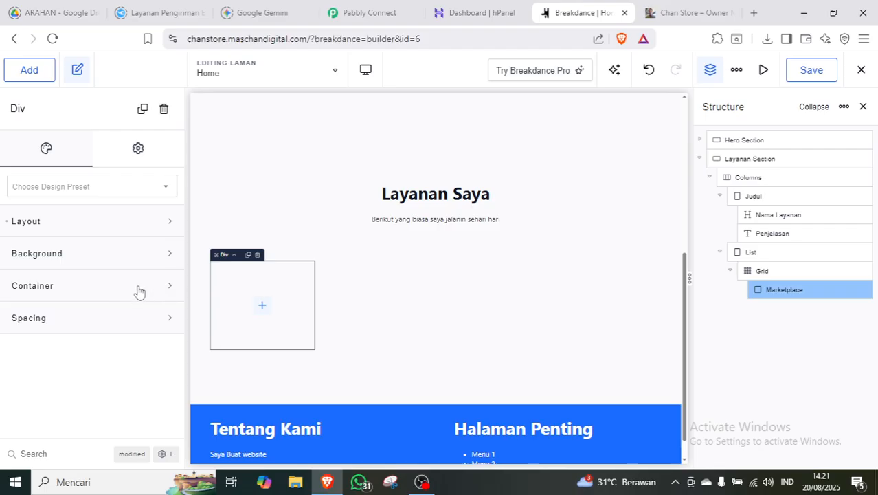
pyautogui.click(138, 290)
pyautogui.scroll(-1, 183, 261)
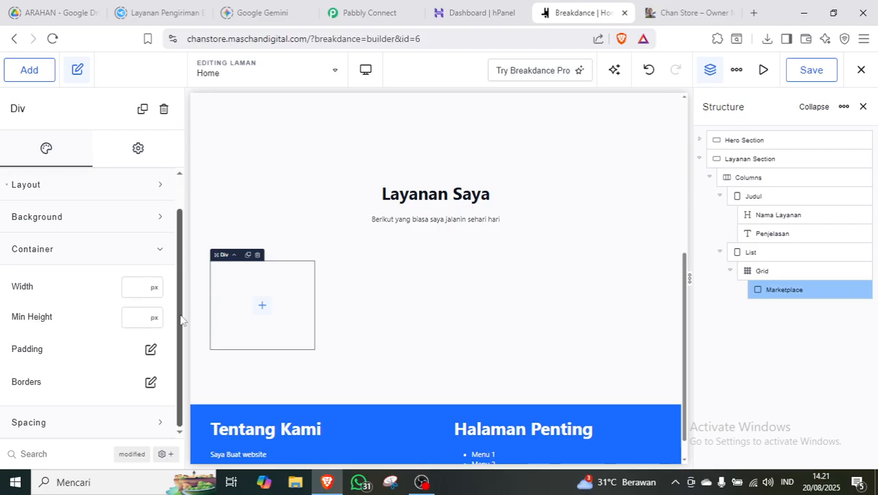
pyautogui.click(151, 349)
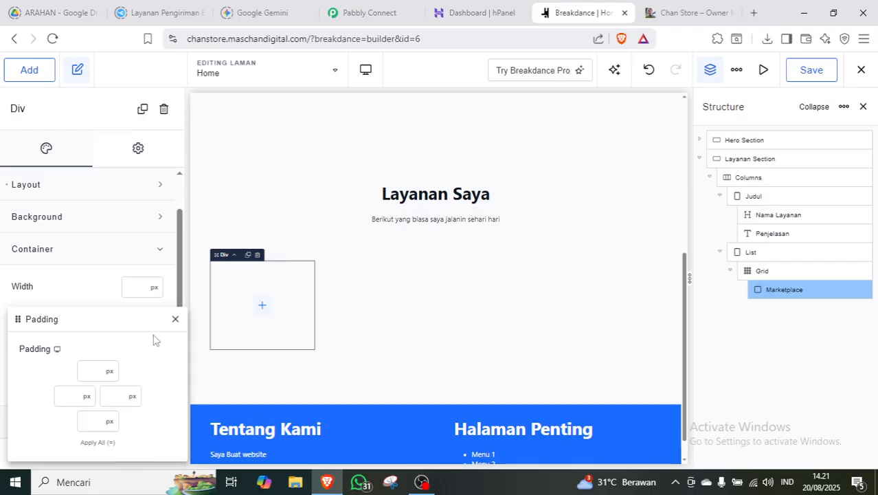
pyautogui.click(97, 442)
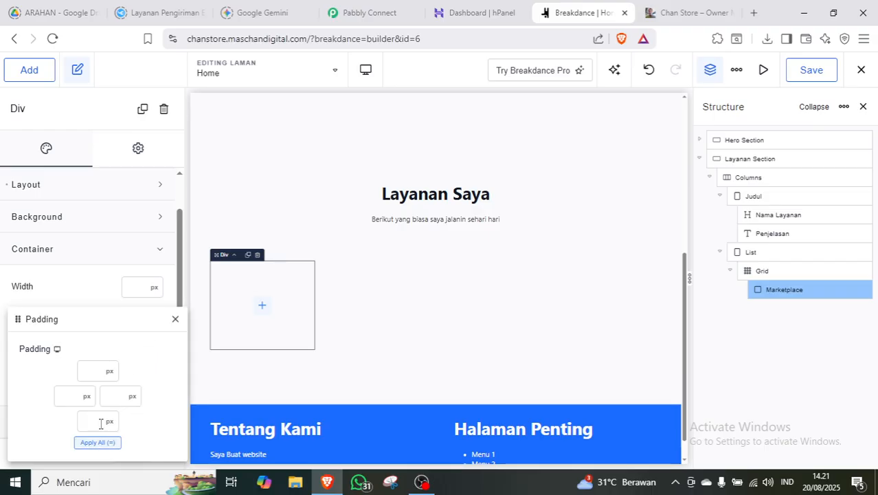
pyautogui.click(109, 371)
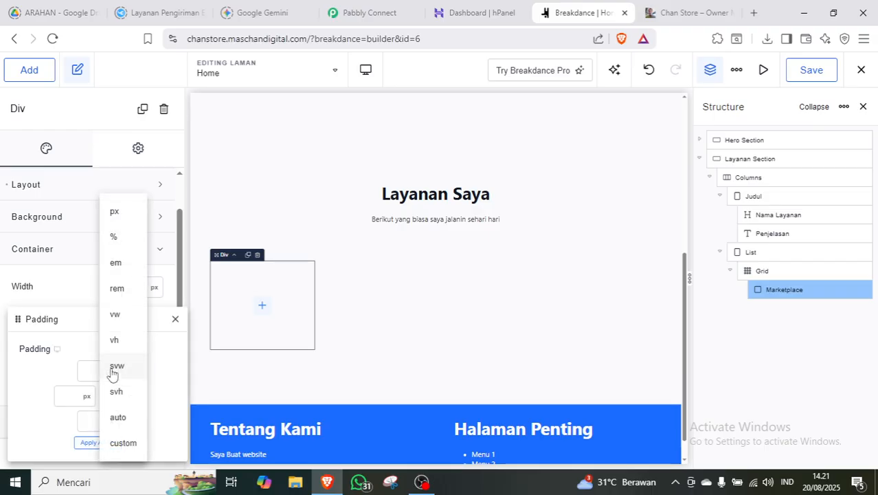
pyautogui.click(115, 294)
pyautogui.write('1.6')
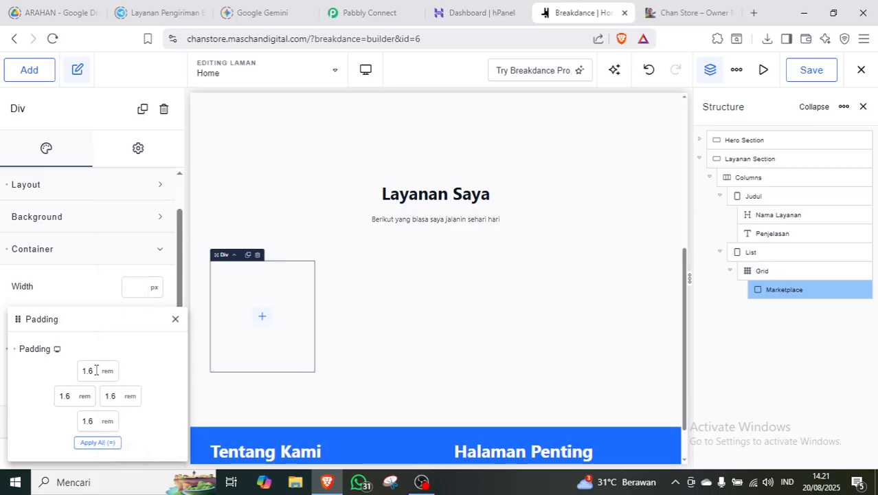
pyautogui.click(83, 294)
pyautogui.click(147, 253)
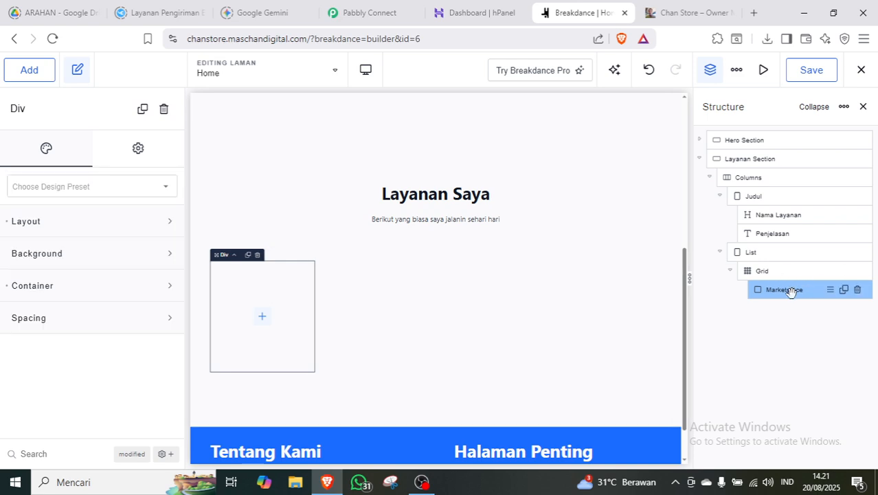
pyautogui.click(28, 67)
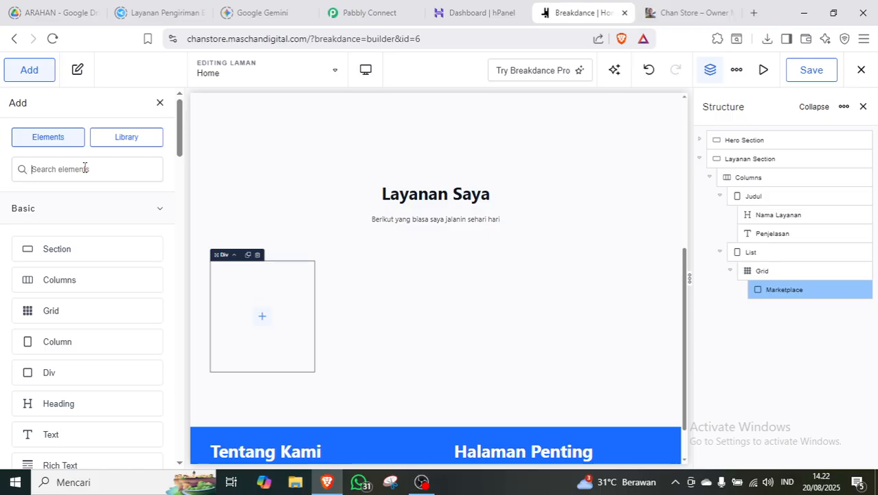
# Insert a Heading element into the Marketplace div and change its text to 'Marketplace'.
pyautogui.write('hea')
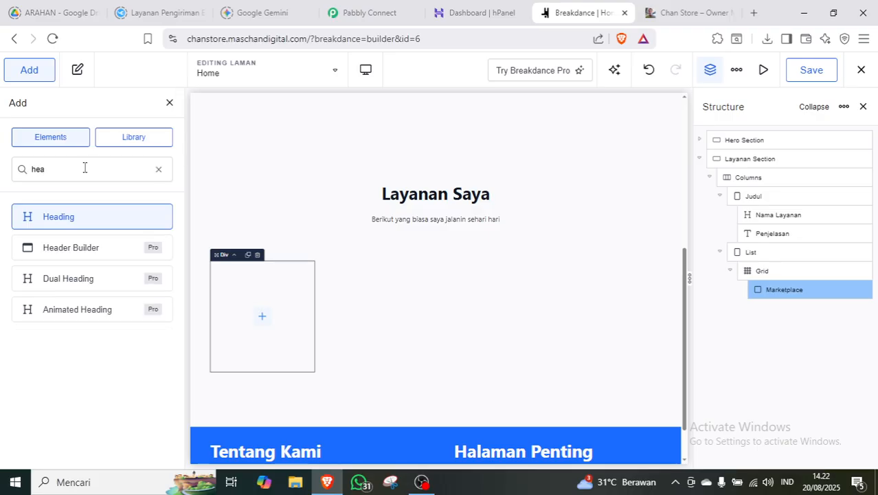
pyautogui.click(68, 219)
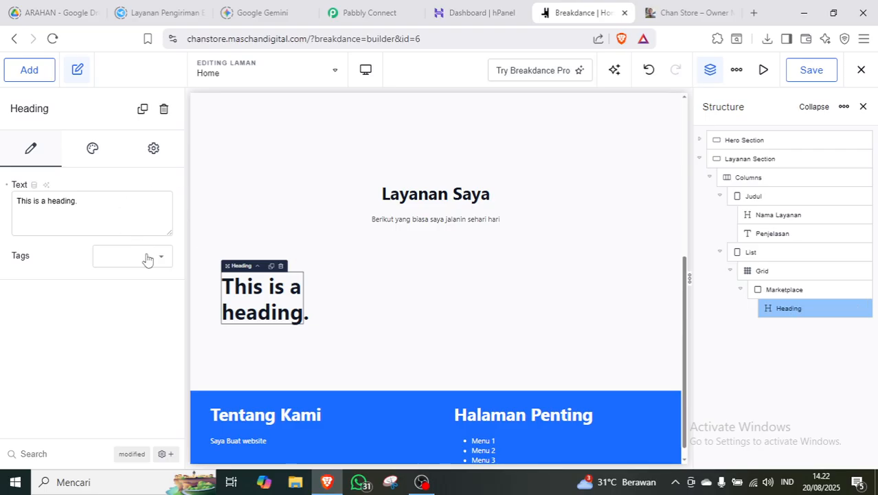
pyautogui.tripleClick(98, 197)
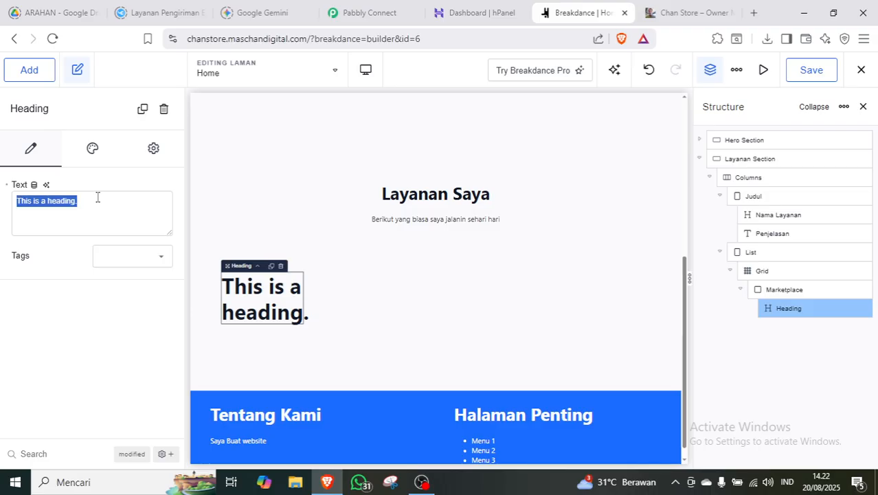
pyautogui.write('Marketplace')
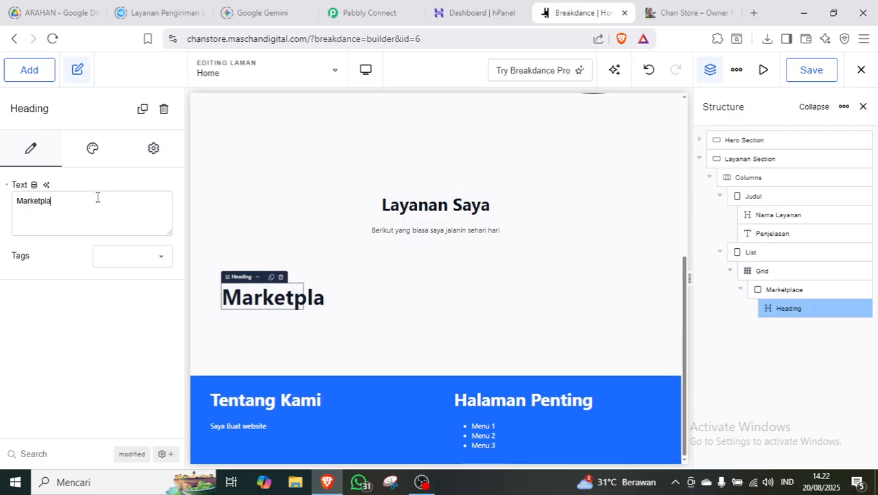
pyautogui.click(29, 70)
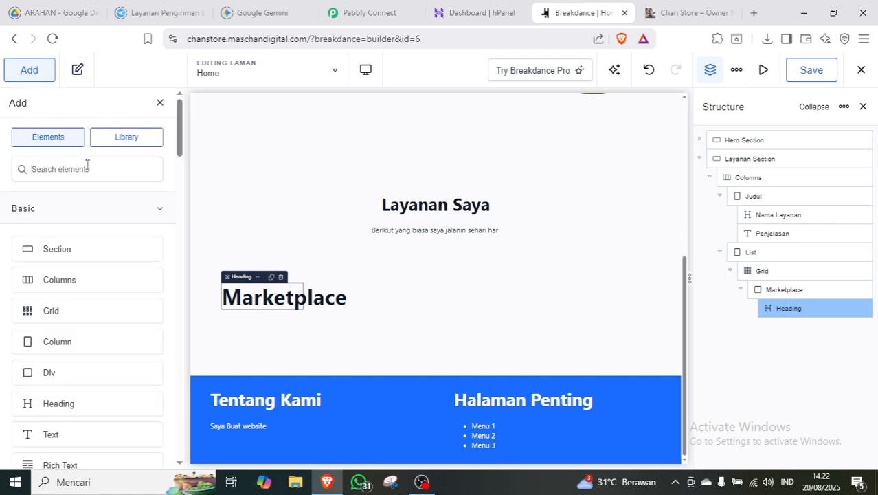
# Add a Text element reading 'Layanan Jual Beli antara vendor dengan customer' under the heading.
pyautogui.write('tex')
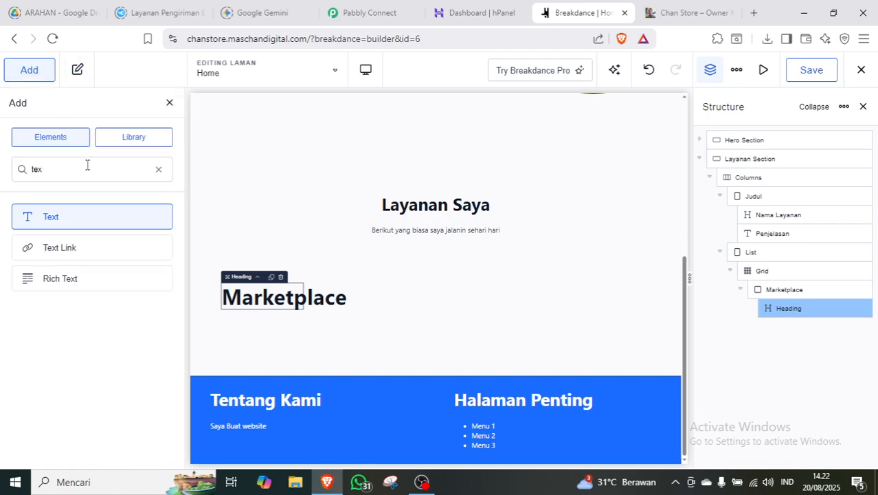
pyautogui.click(68, 218)
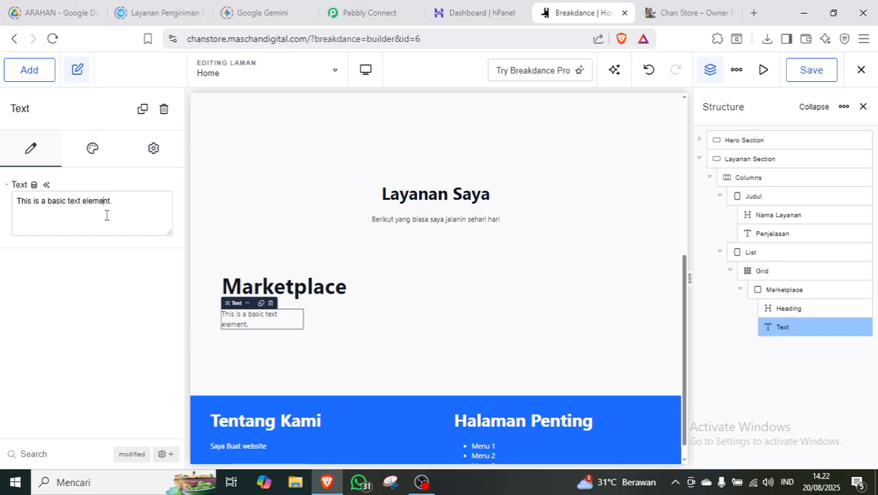
pyautogui.hotkey('ctrl', 'a')
pyautogui.write('laya')
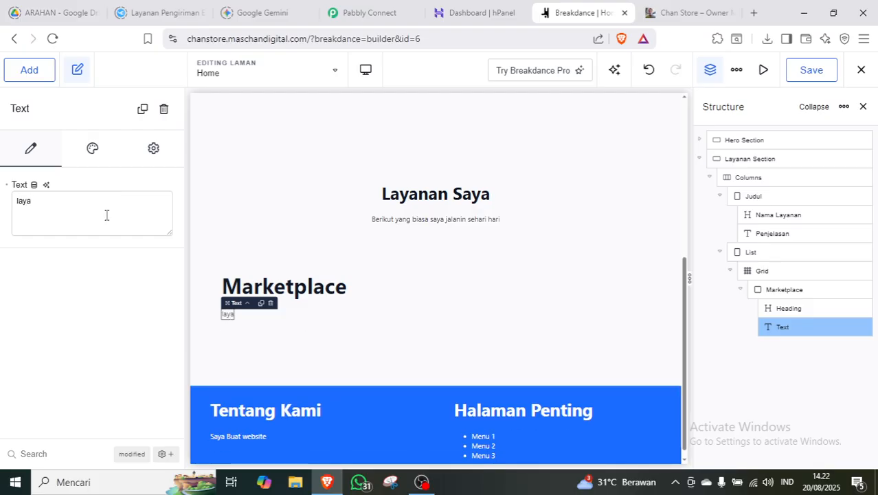
pyautogui.hotkey('ctrl', 'a')
pyautogui.write('Layanan Jual ')
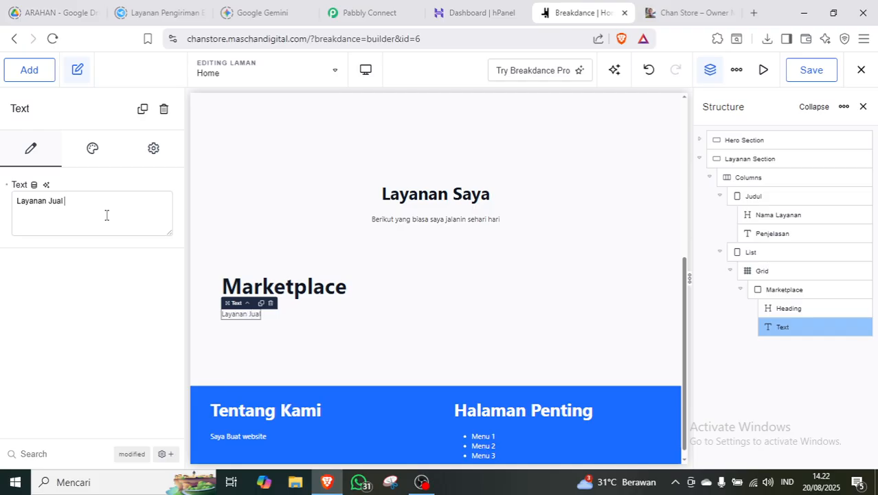
pyautogui.write('beli')
pyautogui.write('Beli')
pyautogui.write(' antara ')
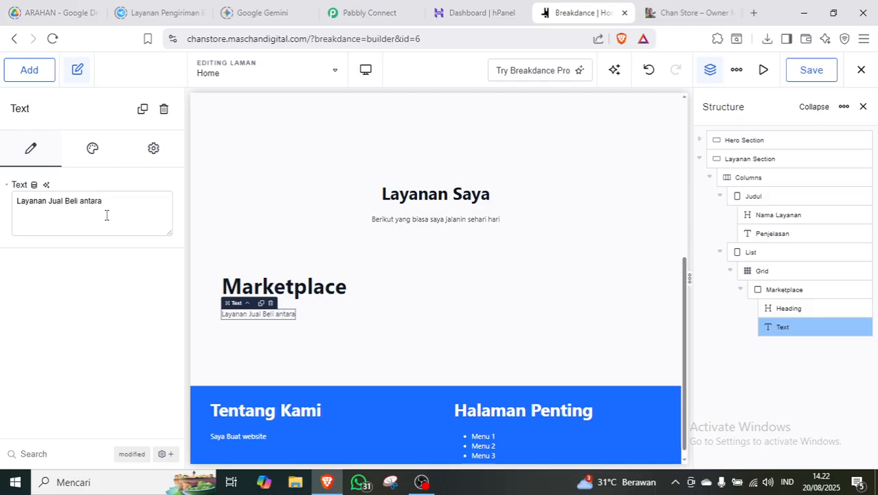
pyautogui.write('vendor dengan')
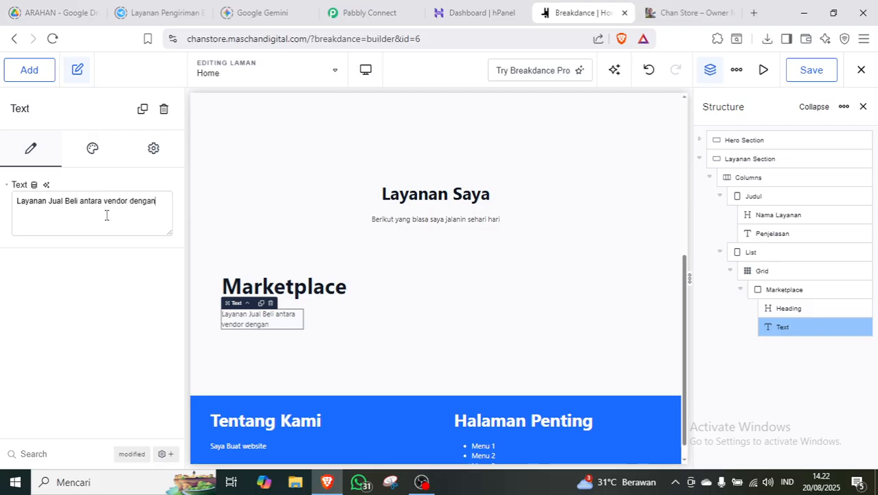
pyautogui.write(' customer')
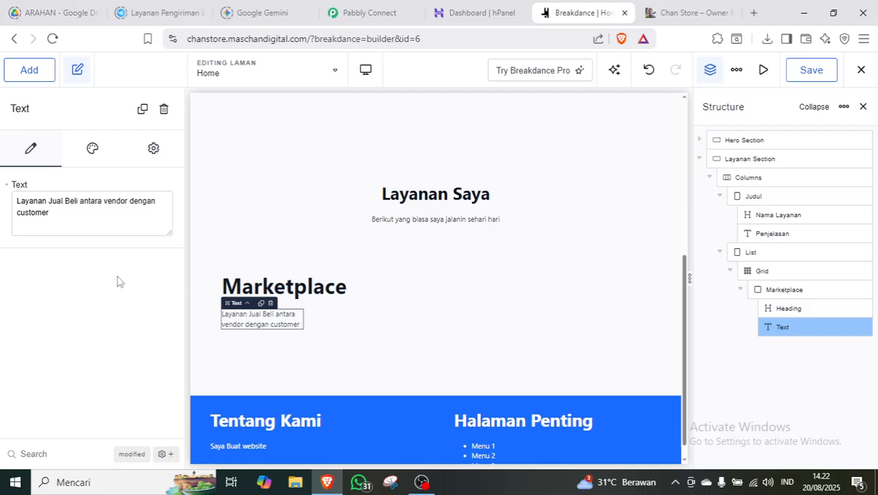
pyautogui.click(778, 291)
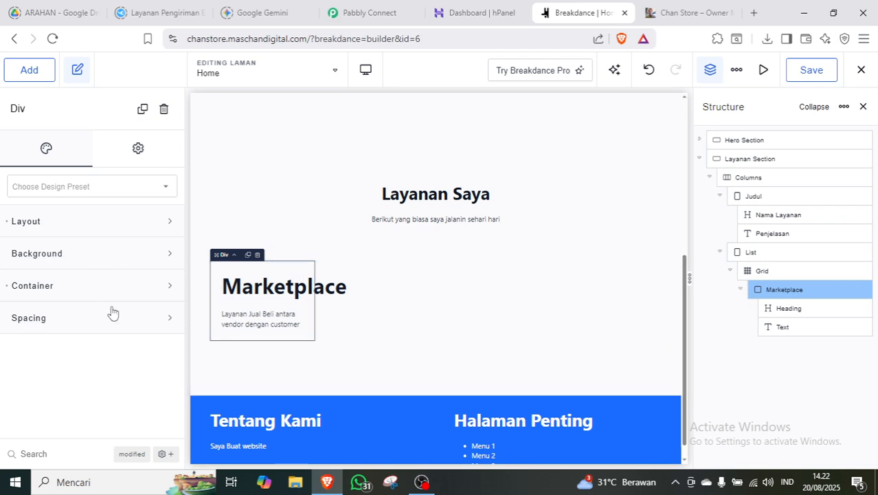
# Set the Marketplace card's Align to center instead of left, then save the Home page.
pyautogui.click(152, 231)
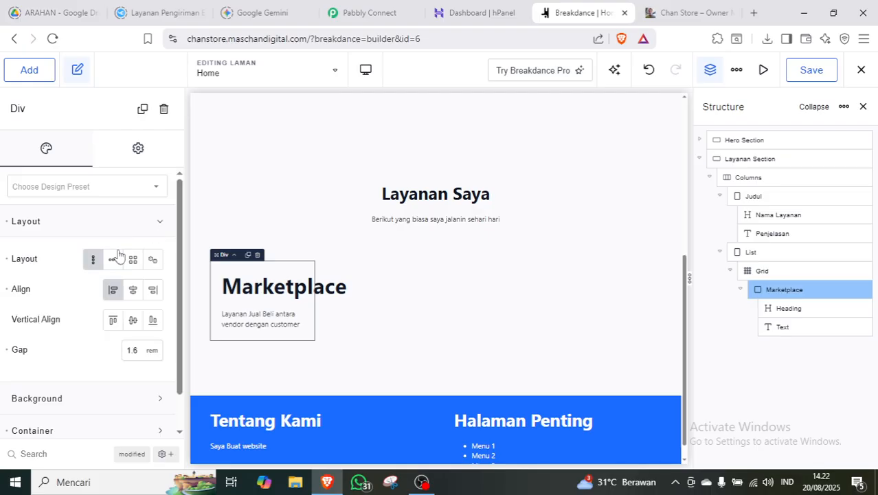
pyautogui.click(114, 292)
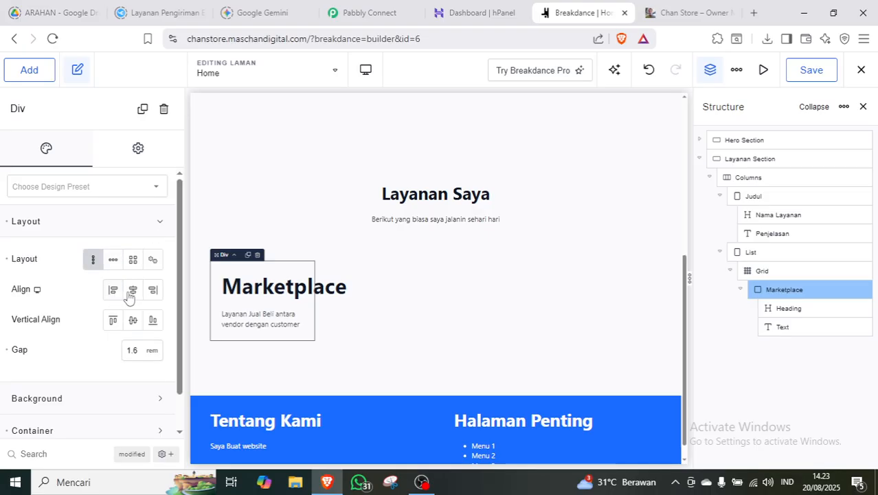
pyautogui.click(375, 309)
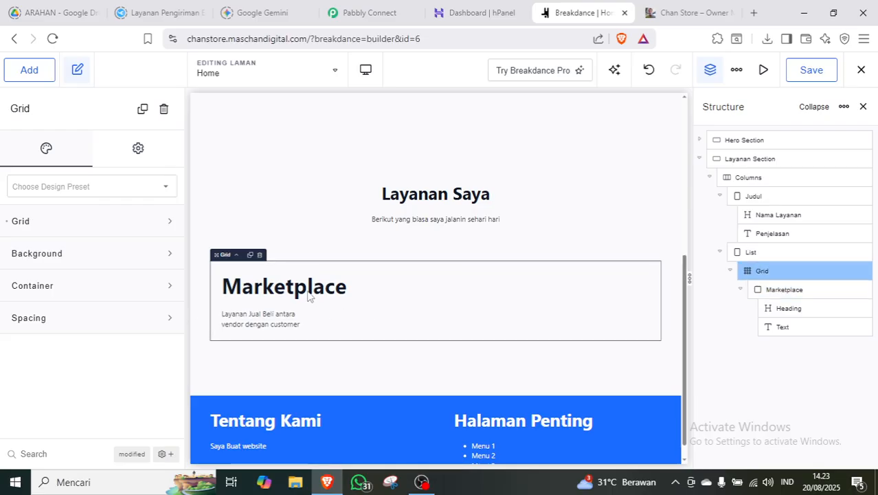
pyautogui.click(160, 224)
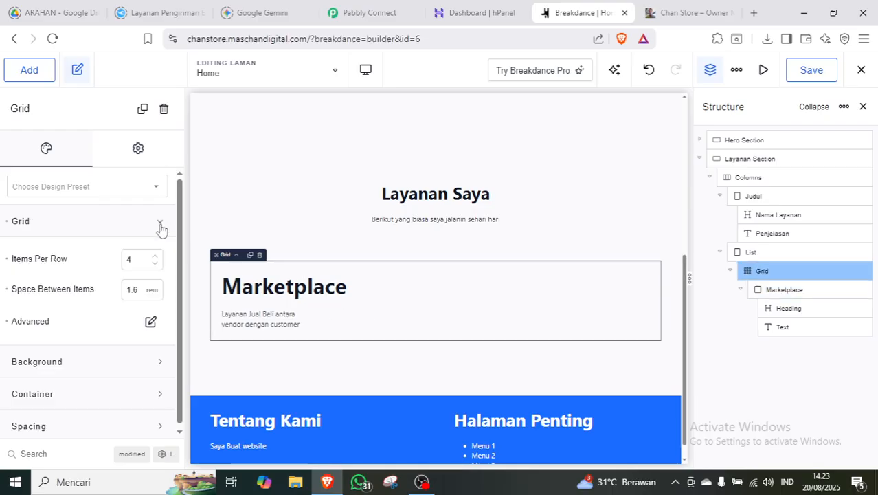
pyautogui.click(160, 224)
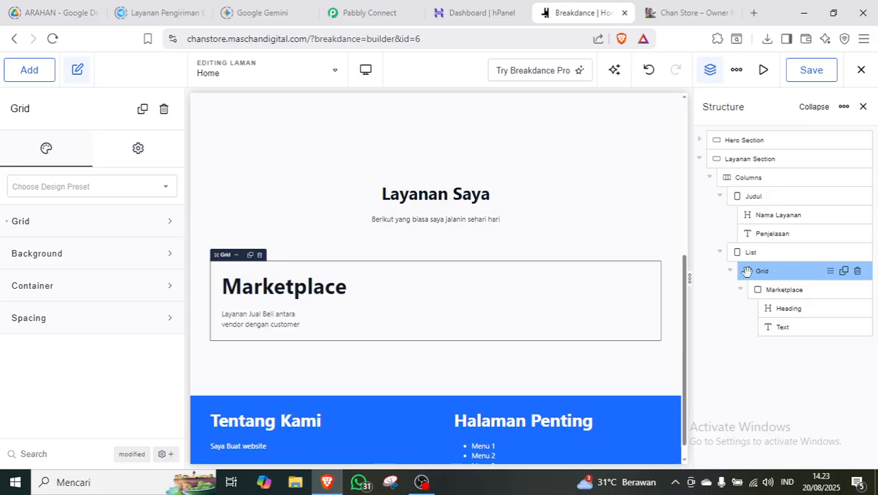
pyautogui.click(797, 310)
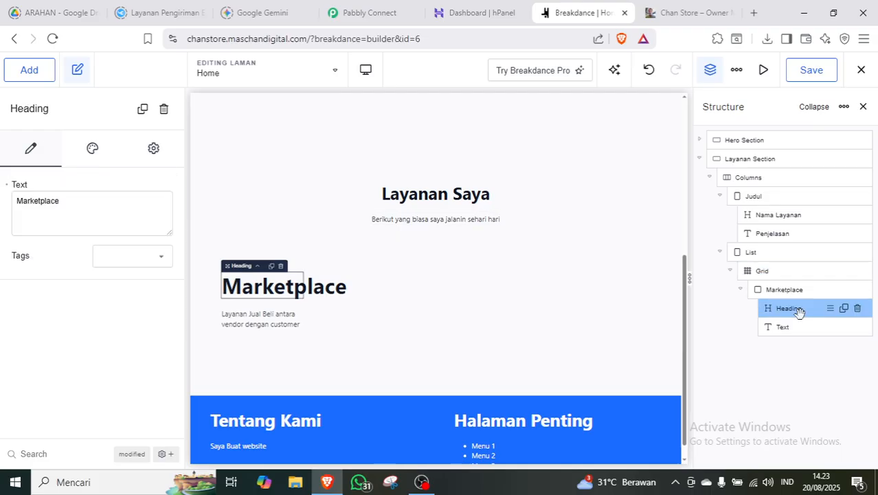
pyautogui.click(783, 288)
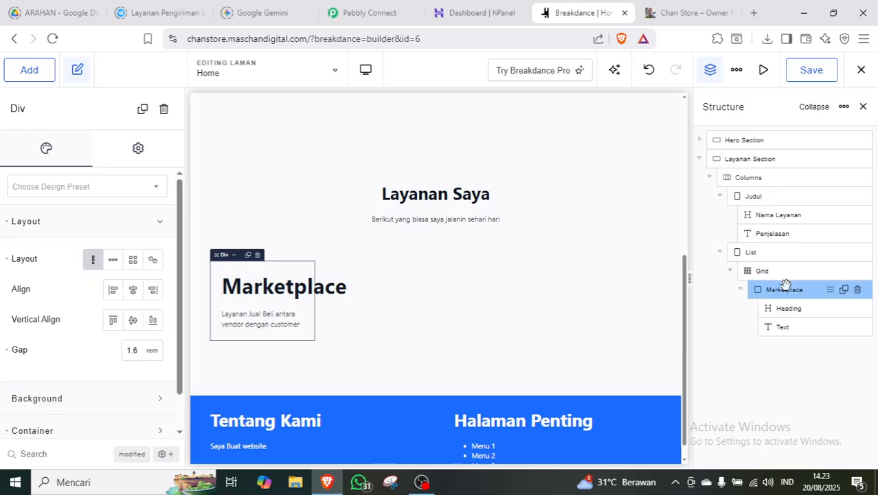
pyautogui.click(93, 259)
pyautogui.click(133, 290)
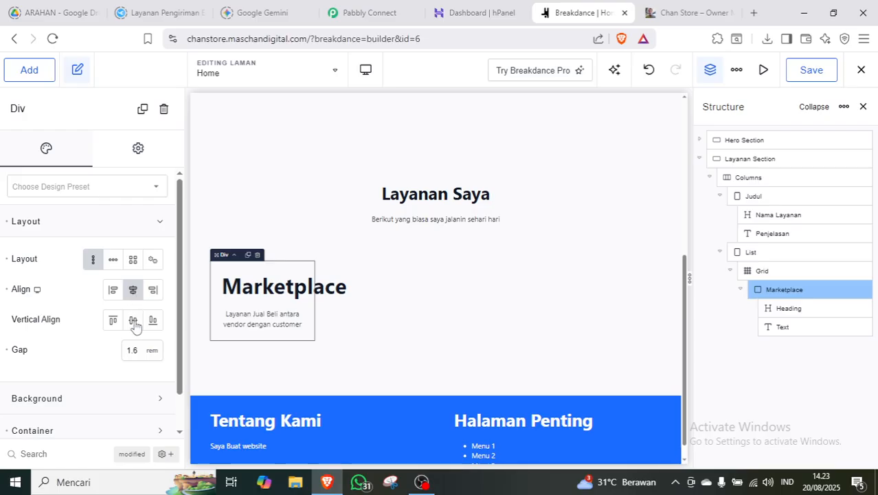
pyautogui.click(106, 235)
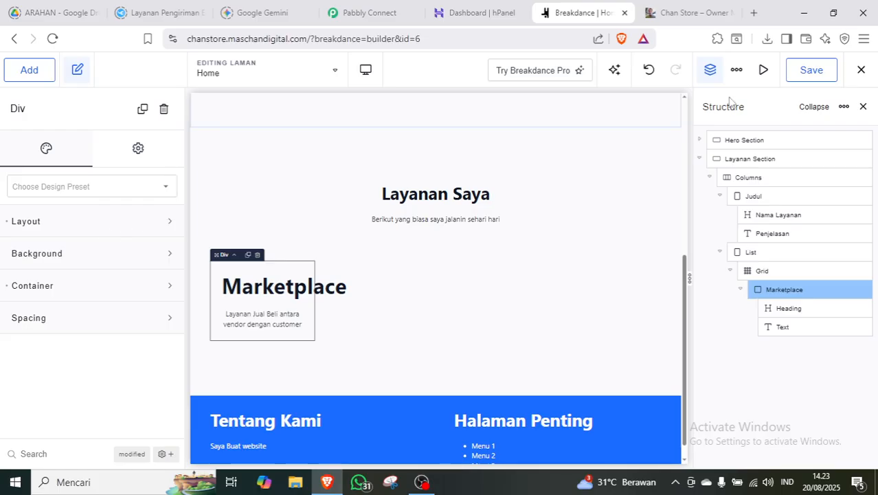
pyautogui.click(810, 75)
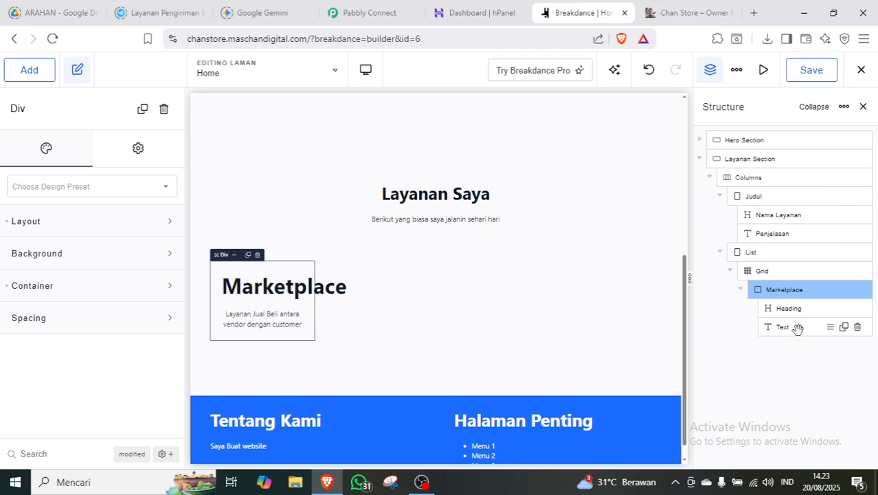
# Look over the card's width and padding options without changing them.
pyautogui.click(154, 285)
pyautogui.moveTo(178, 309); pyautogui.dragTo(178, 340)
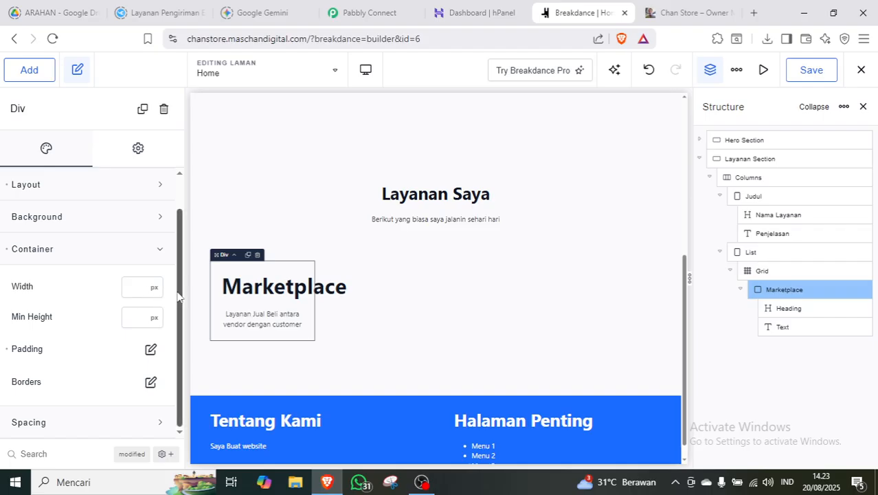
pyautogui.scroll(1, 177, 290)
pyautogui.click(141, 287)
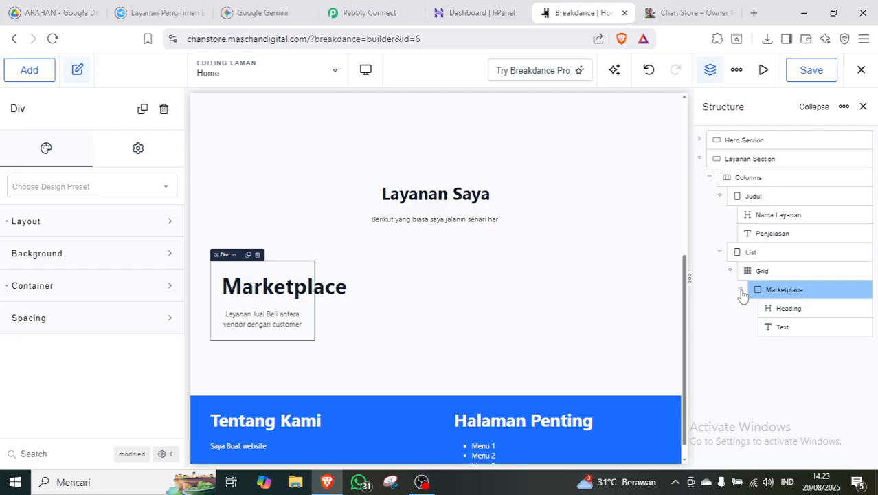
pyautogui.click(40, 70)
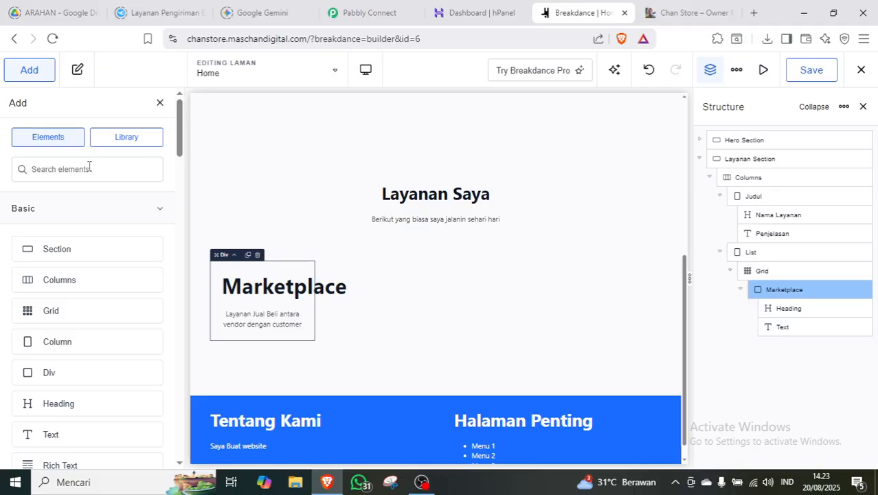
pyautogui.write('but')
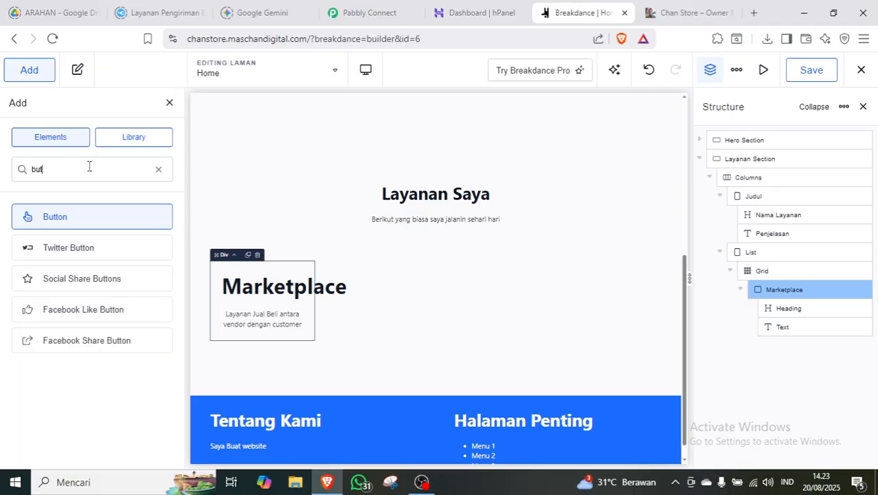
pyautogui.click(53, 216)
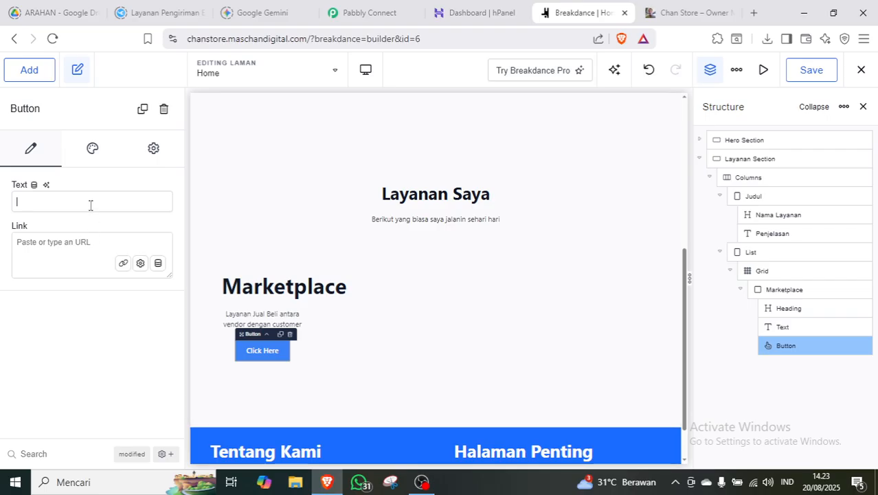
pyautogui.write('Jual')
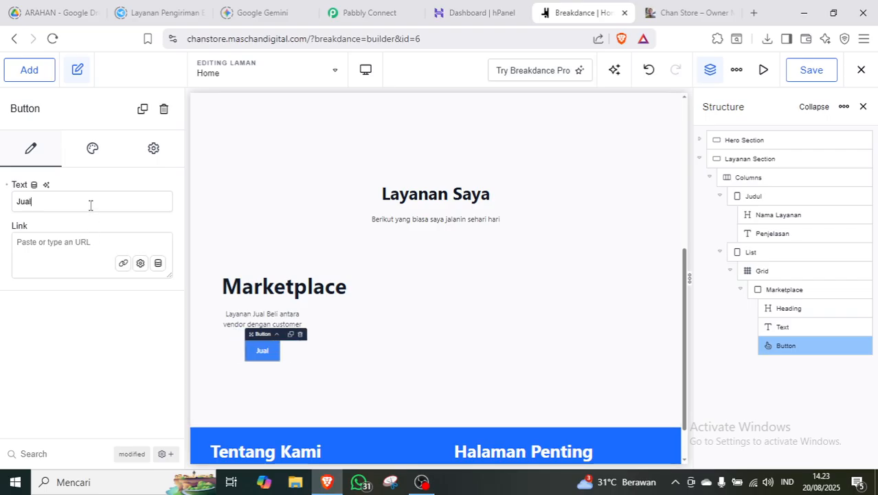
pyautogui.write(' beli d')
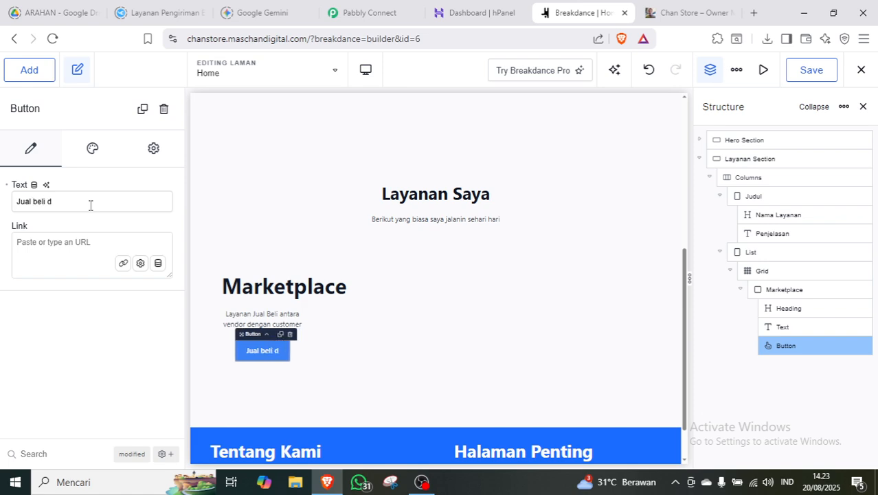
pyautogui.write('isni')
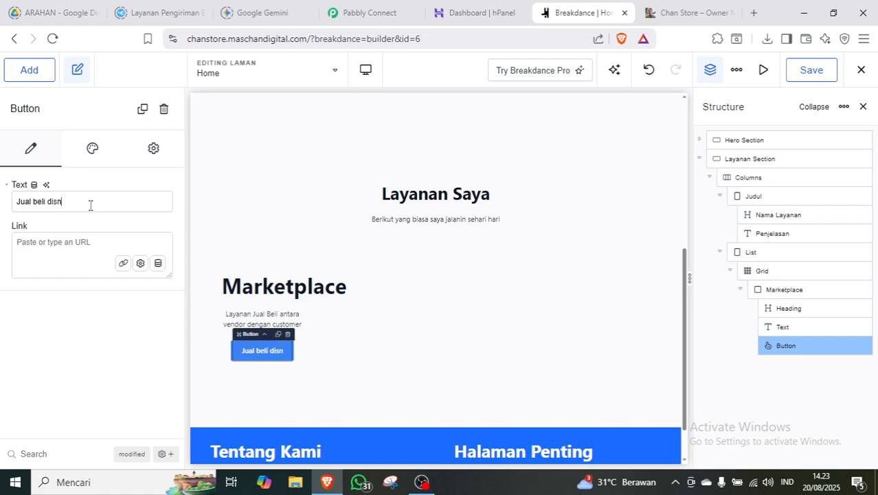
pyautogui.press('BackSpace')
pyautogui.press('BackSpace')
pyautogui.write('ini')
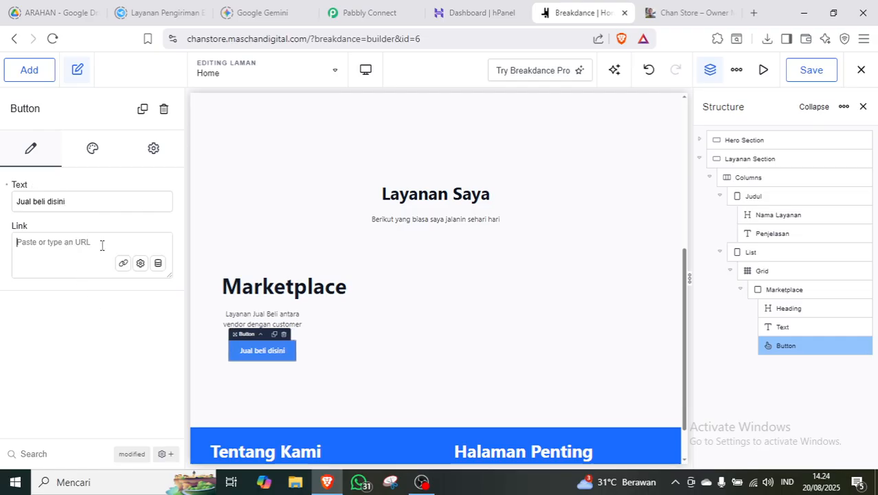
pyautogui.write('https://maschandigital.com/')
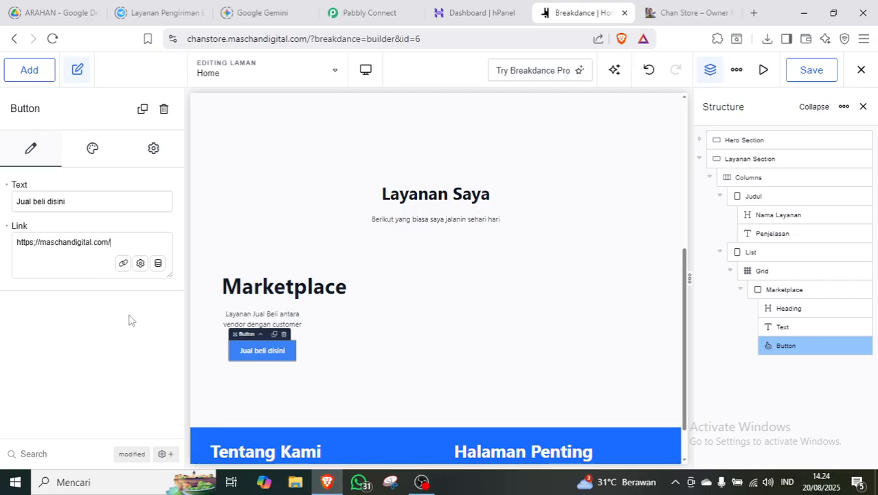
pyautogui.click(792, 290)
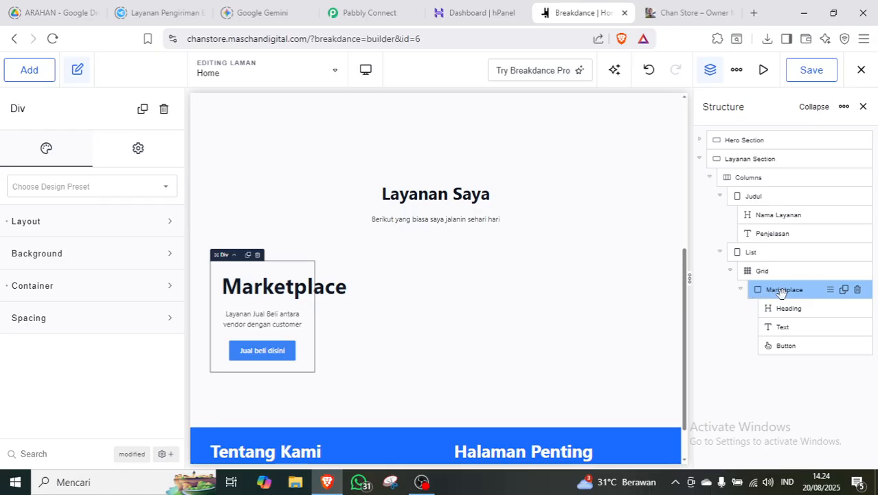
# Duplicate the Marketplace card three times to make four cards, then save.
pyautogui.click(845, 291)
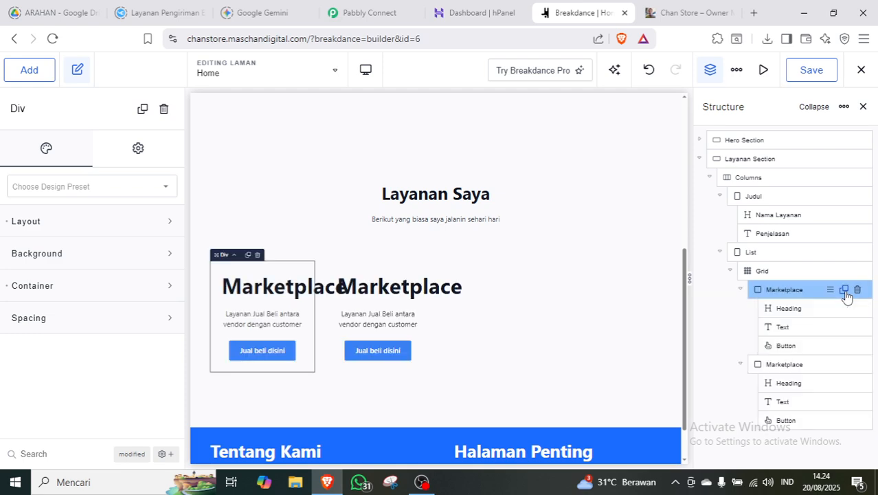
pyautogui.click(845, 292)
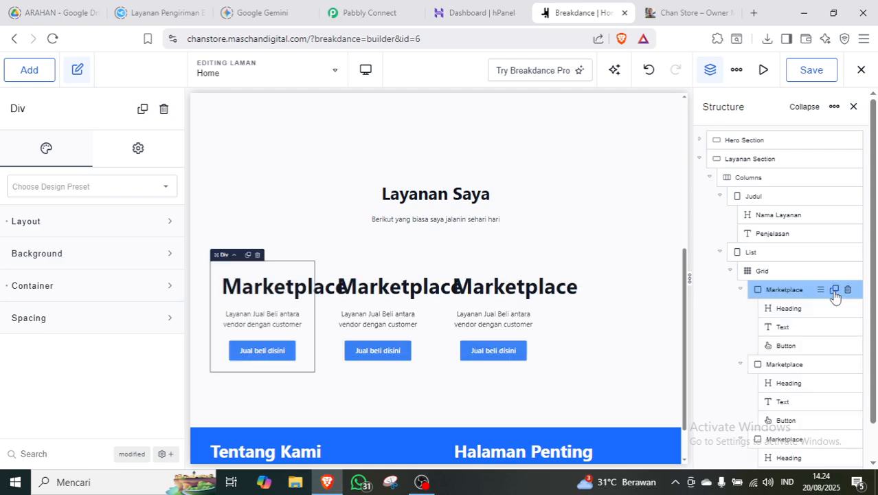
pyautogui.click(834, 292)
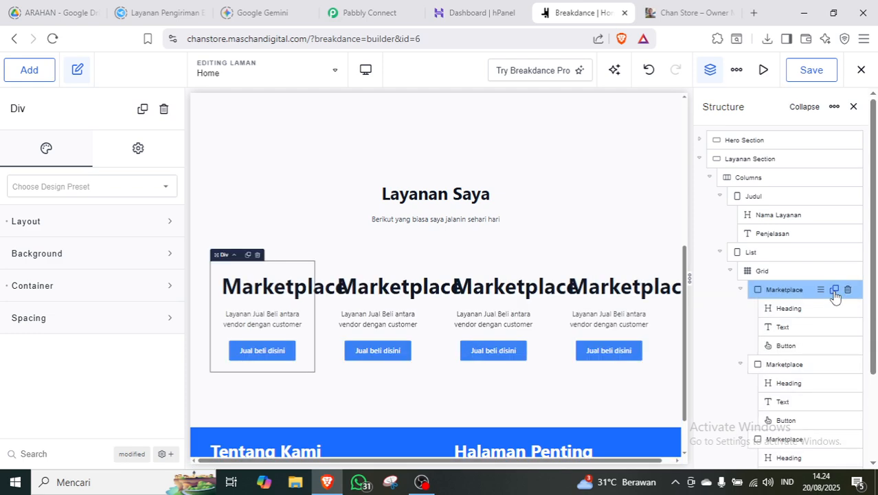
pyautogui.click(811, 71)
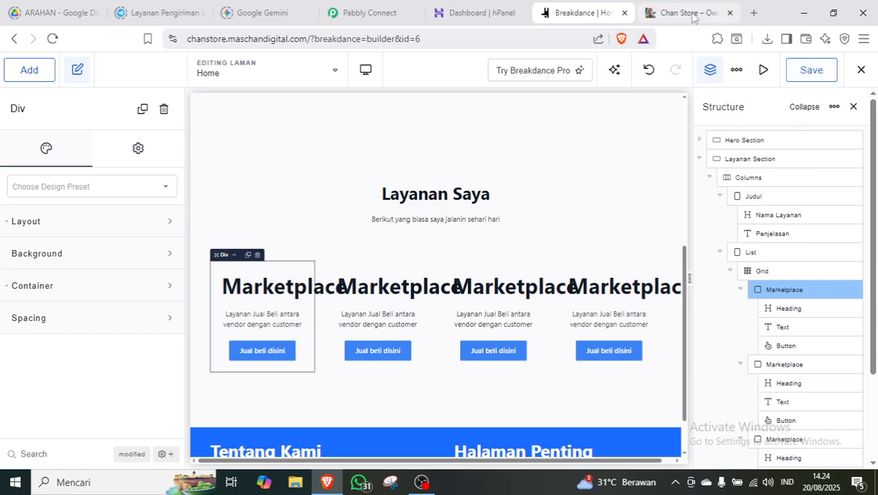
# Reload the live Chan Store site to check the four cards, then return to the builder.
pyautogui.click(687, 13)
pyautogui.press('F5')
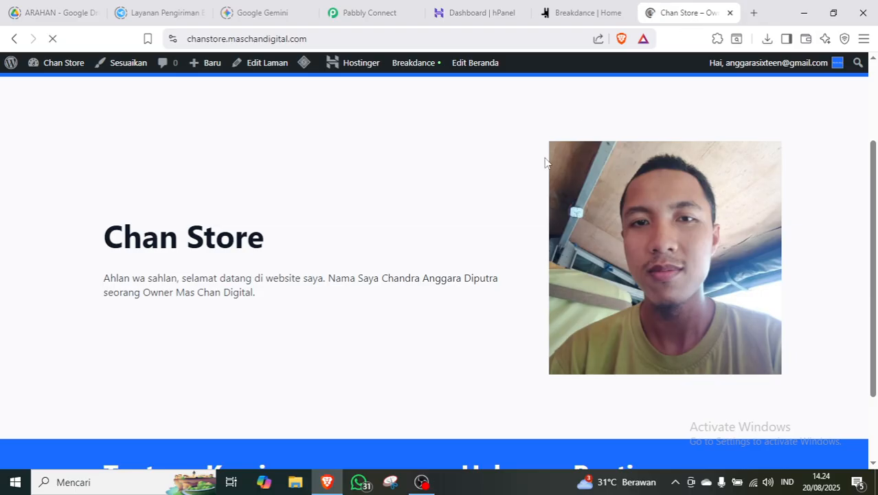
pyautogui.moveTo(873, 159); pyautogui.dragTo(876, 299)
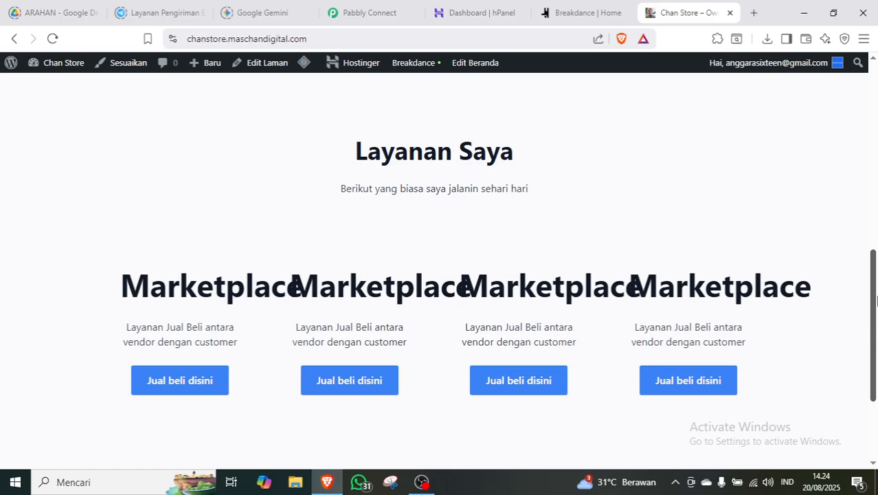
pyautogui.click(570, 13)
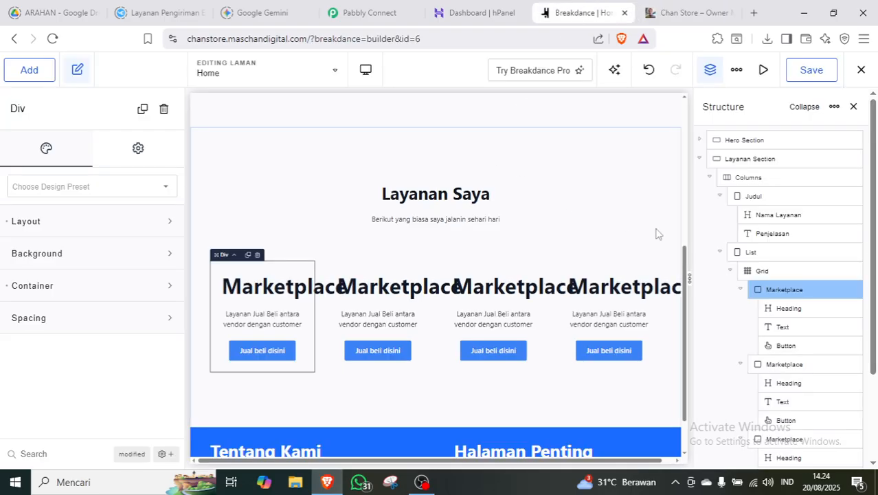
# Give the List column a horizontal layout with center align, middle vertical align, and a rem gap.
pyautogui.click(766, 271)
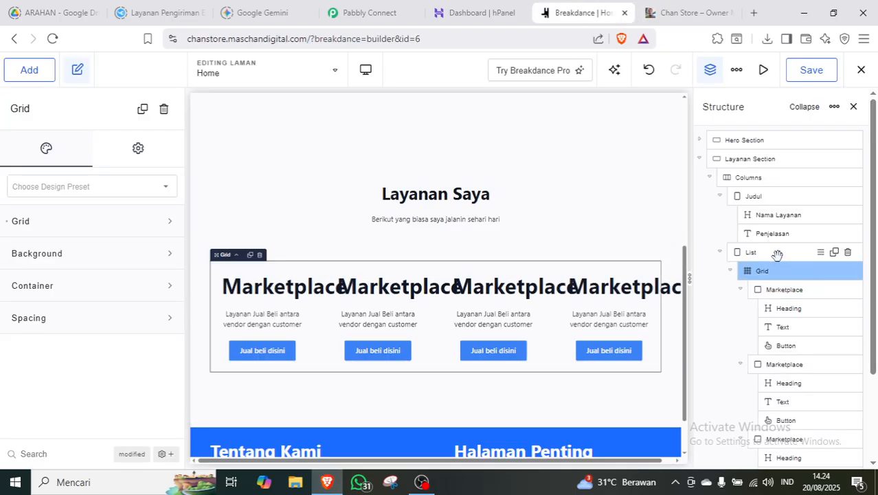
pyautogui.click(157, 221)
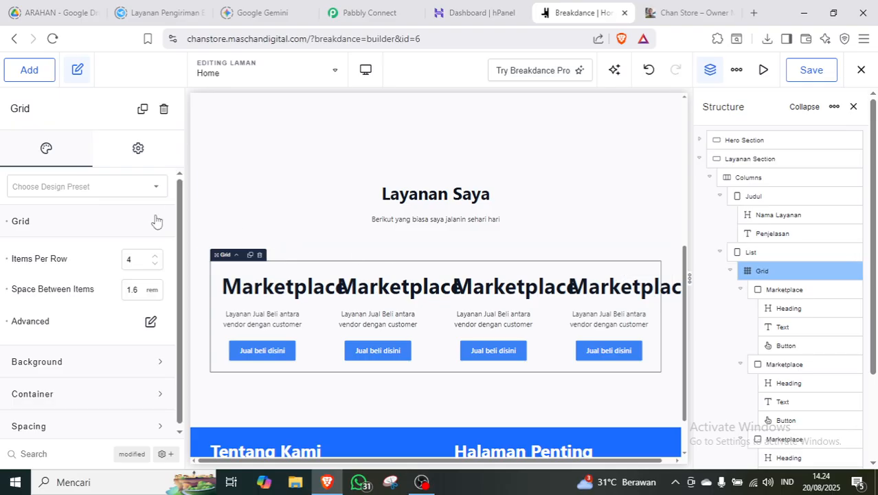
pyautogui.click(157, 222)
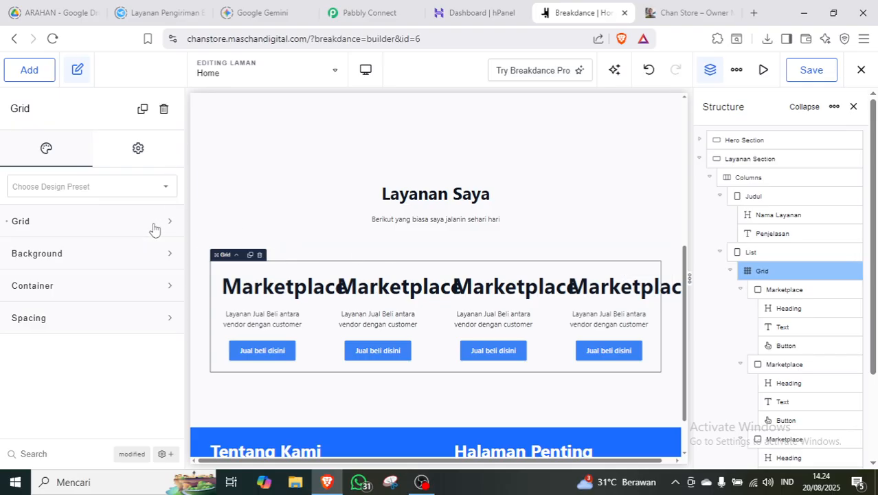
pyautogui.click(777, 252)
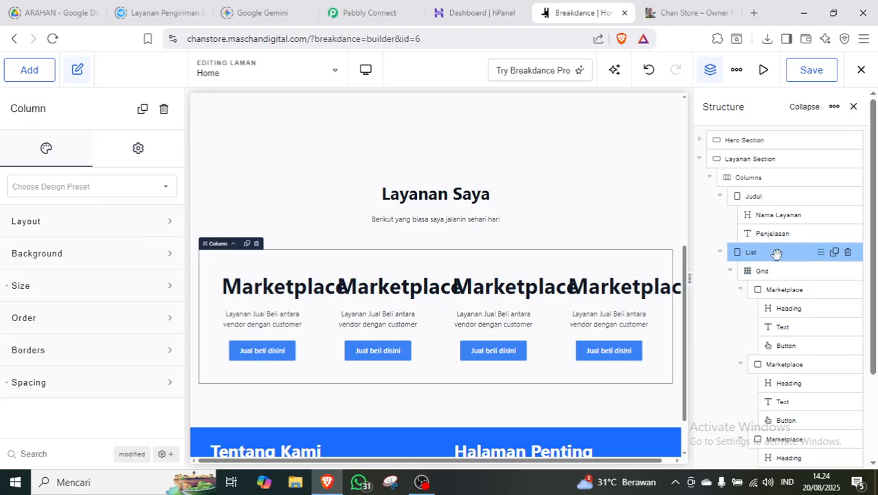
pyautogui.click(118, 228)
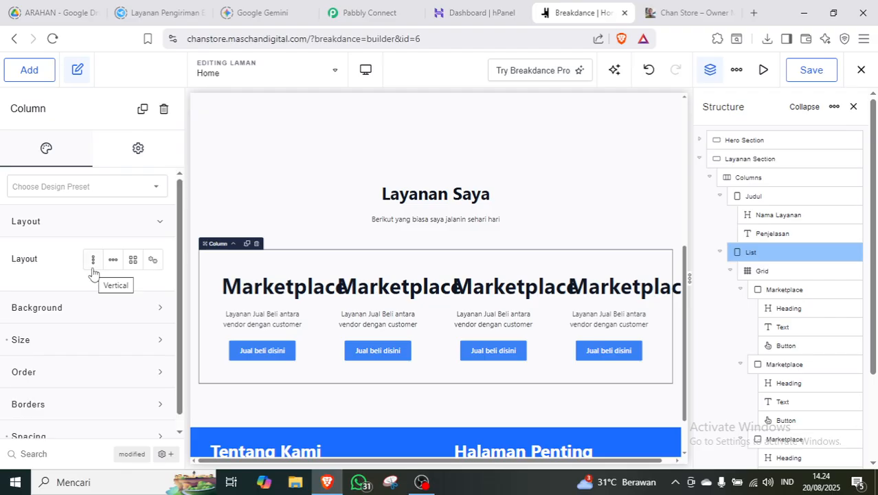
pyautogui.click(112, 261)
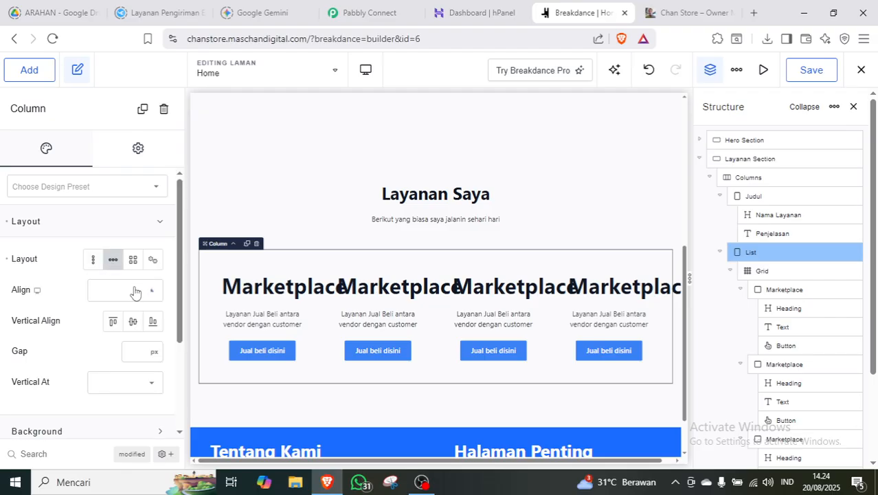
pyautogui.click(134, 293)
pyautogui.click(122, 320)
pyautogui.click(132, 322)
pyautogui.moveTo(158, 364)
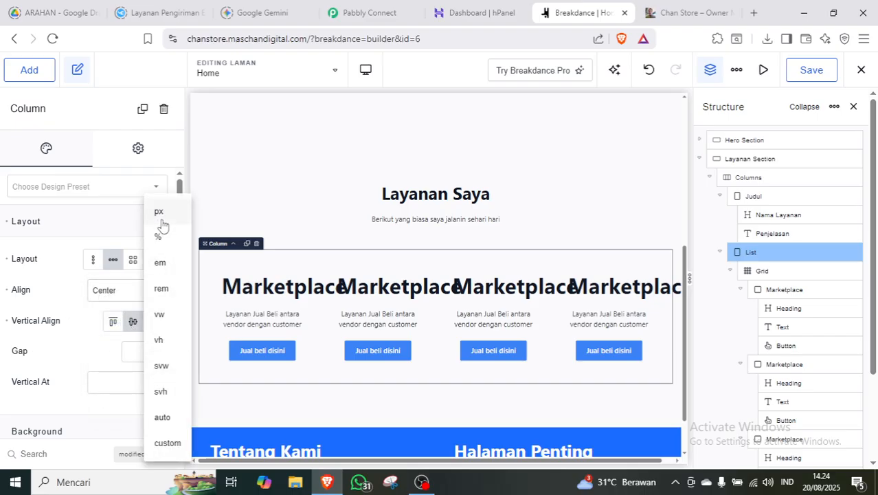
pyautogui.click(159, 289)
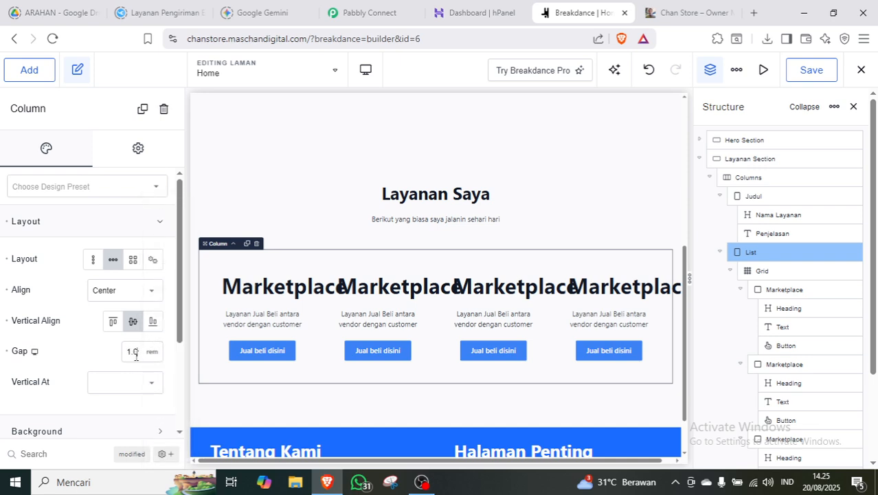
pyautogui.click(147, 218)
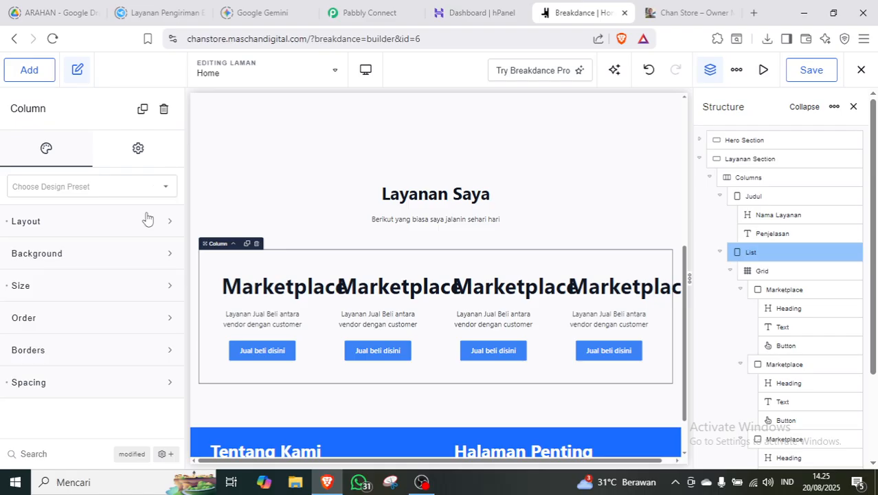
pyautogui.click(779, 272)
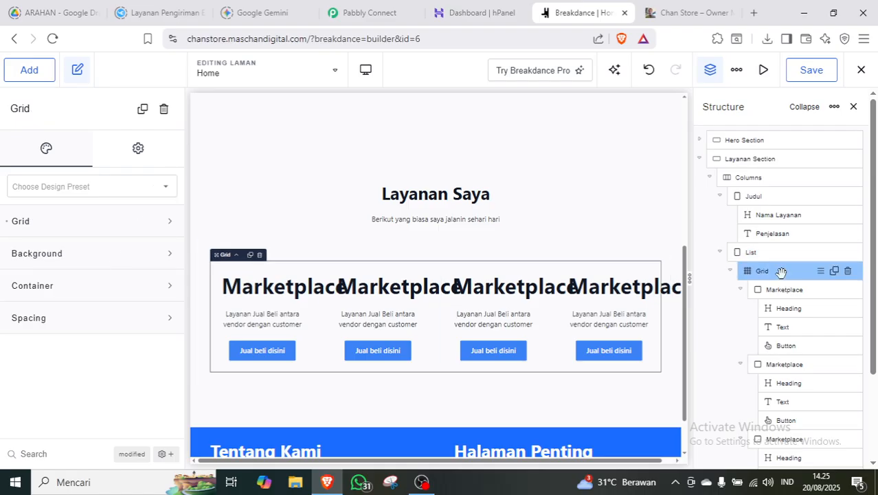
# Inspect the grid's container, margin and item settings, including its 1.6 rem spacing.
pyautogui.click(136, 286)
pyautogui.scroll(-1, 181, 357)
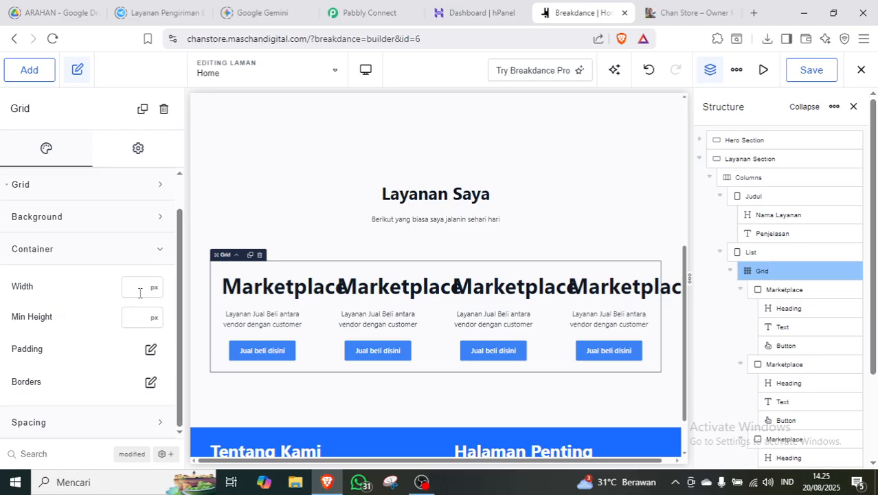
pyautogui.click(131, 254)
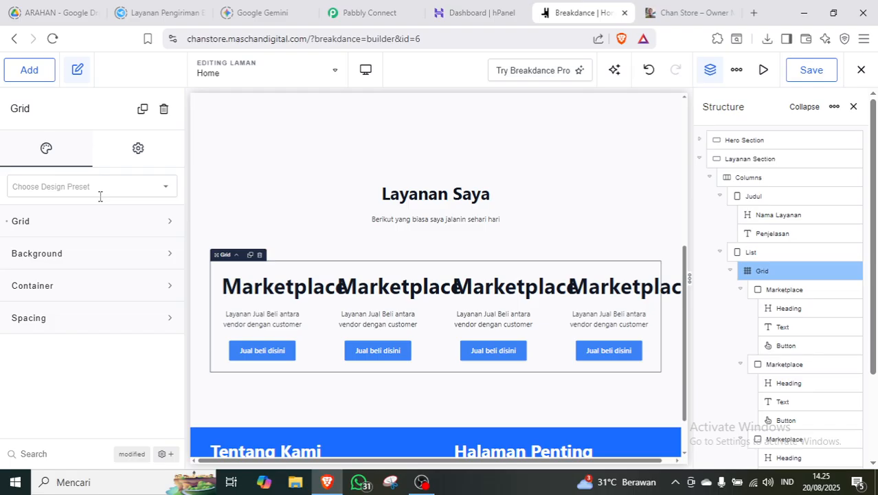
pyautogui.click(127, 320)
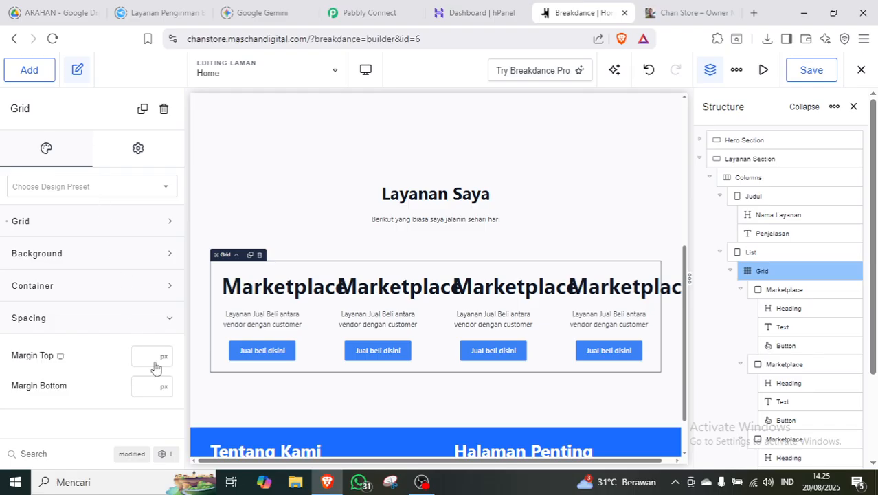
pyautogui.click(149, 325)
pyautogui.click(121, 220)
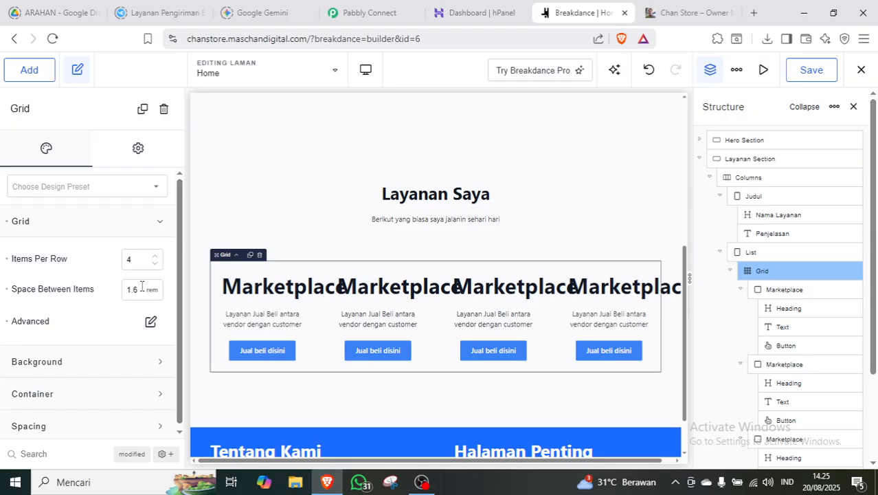
pyautogui.moveTo(137, 288); pyautogui.dragTo(116, 293)
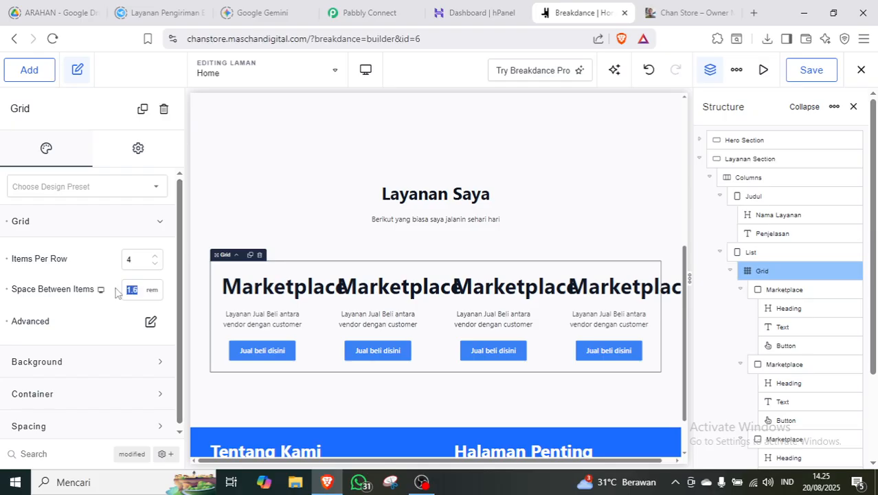
# Try Start and Center item alignments, reset both to Stretch, and save the page.
pyautogui.click(151, 323)
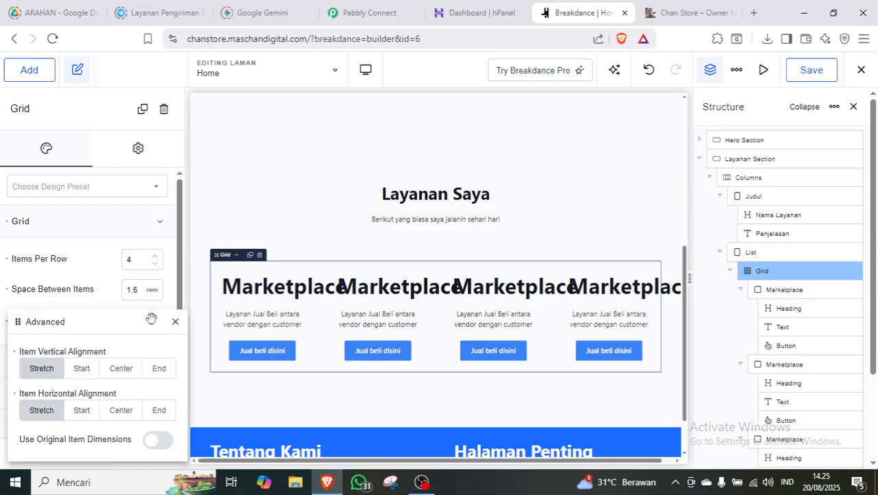
pyautogui.click(43, 366)
pyautogui.click(42, 412)
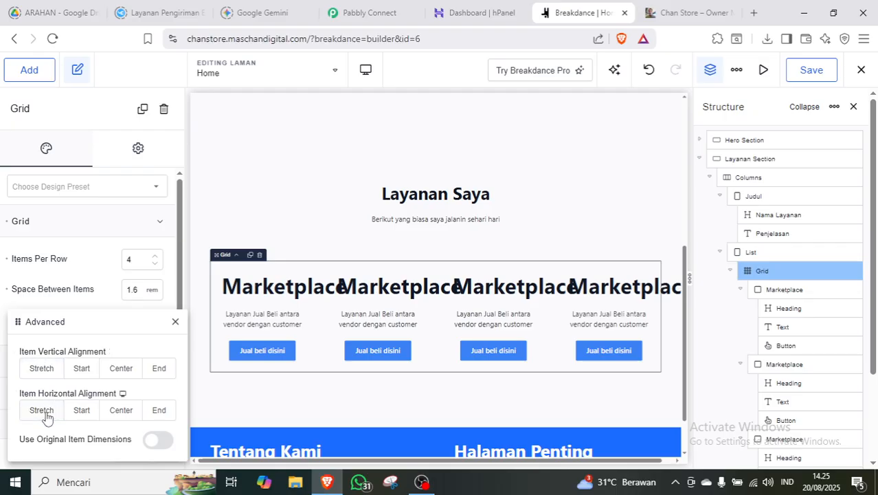
pyautogui.click(83, 369)
pyautogui.click(120, 369)
pyautogui.click(121, 411)
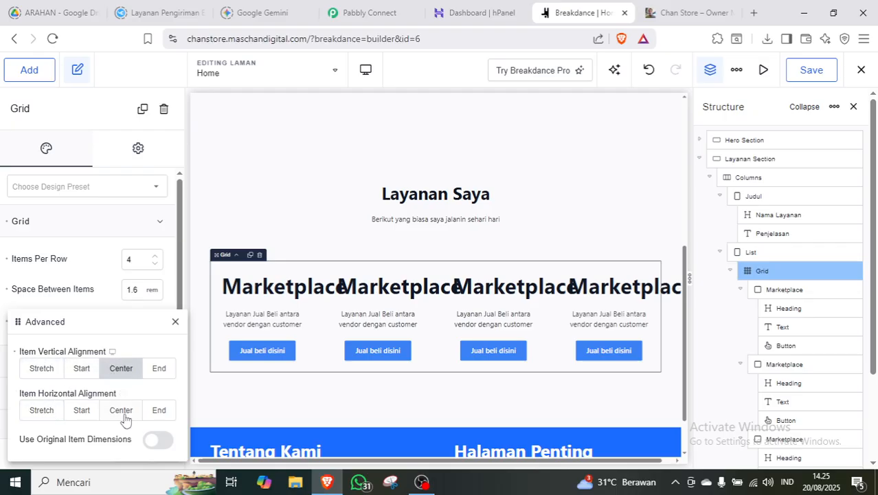
pyautogui.click(42, 368)
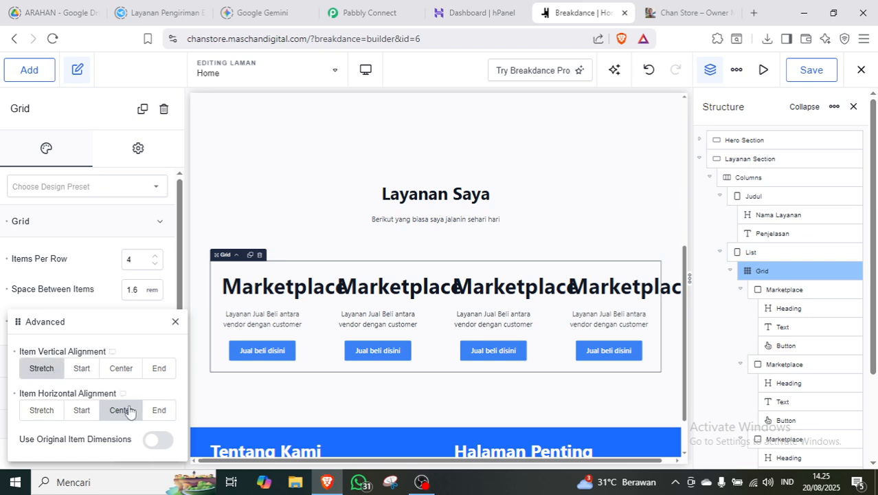
pyautogui.click(42, 411)
pyautogui.click(157, 439)
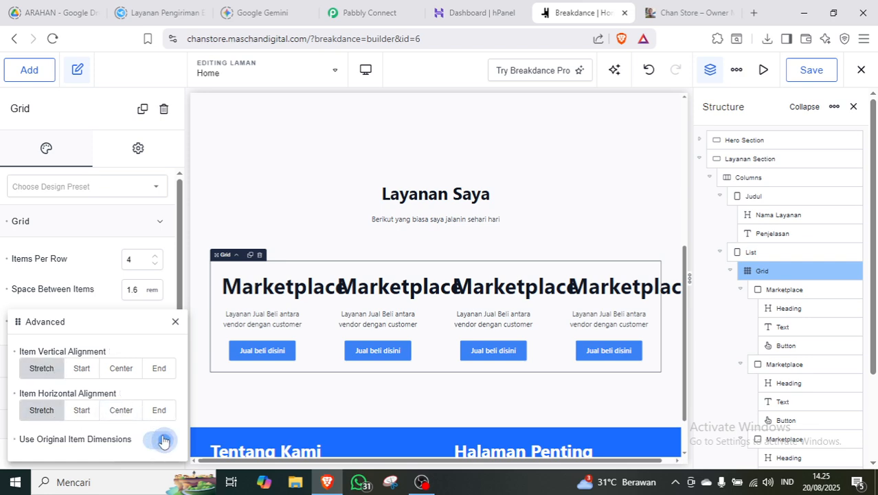
pyautogui.click(158, 439)
pyautogui.click(97, 264)
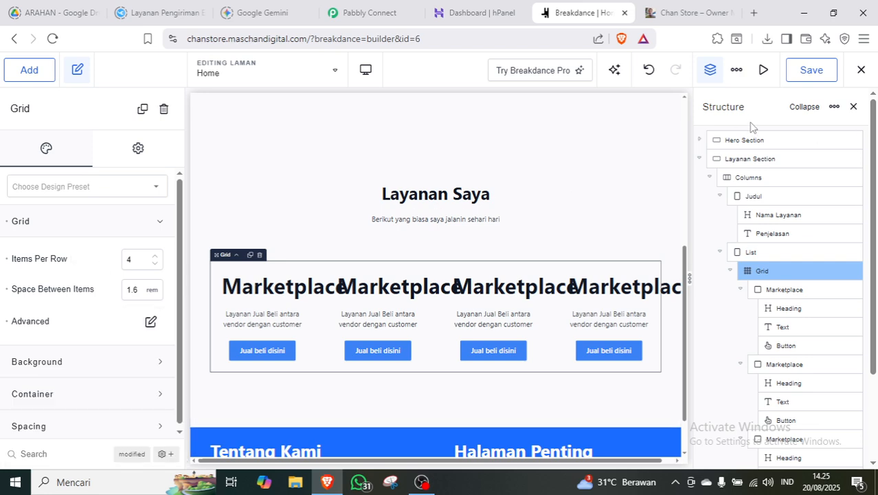
pyautogui.click(809, 70)
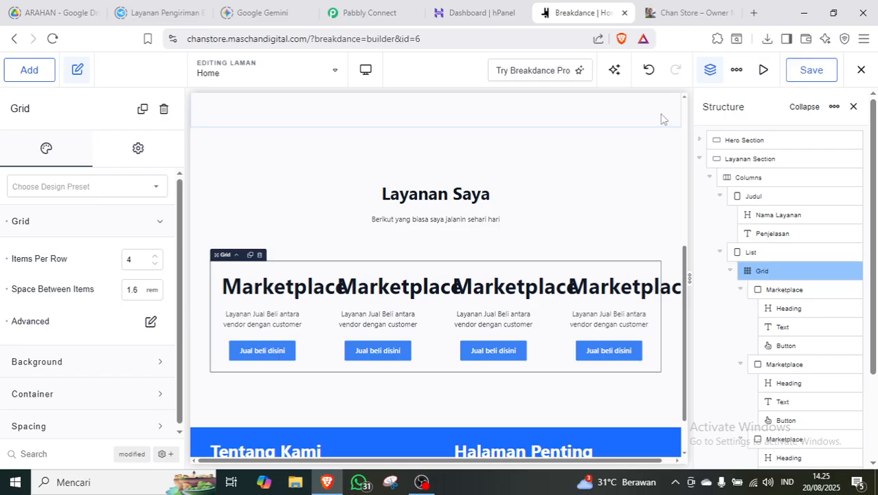
# Reload the Breakdance builder and select the hero section.
pyautogui.press('F5')
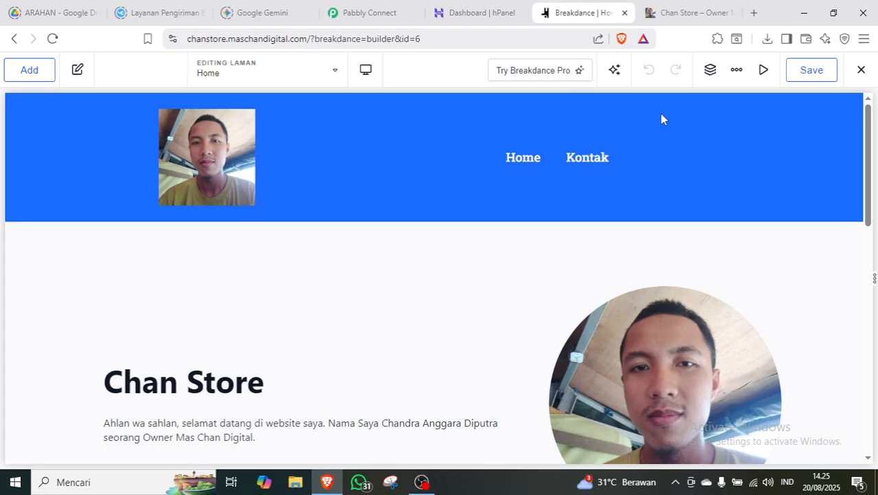
pyautogui.moveTo(870, 123)
pyautogui.mouseDown()
pyautogui.moveTo(870, 301)
pyautogui.moveTo(873, 109)
pyautogui.mouseUp()
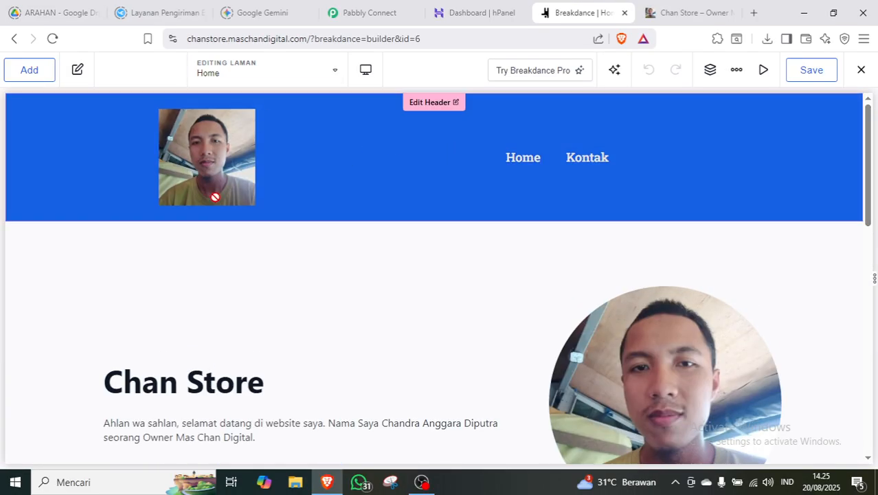
pyautogui.click(294, 267)
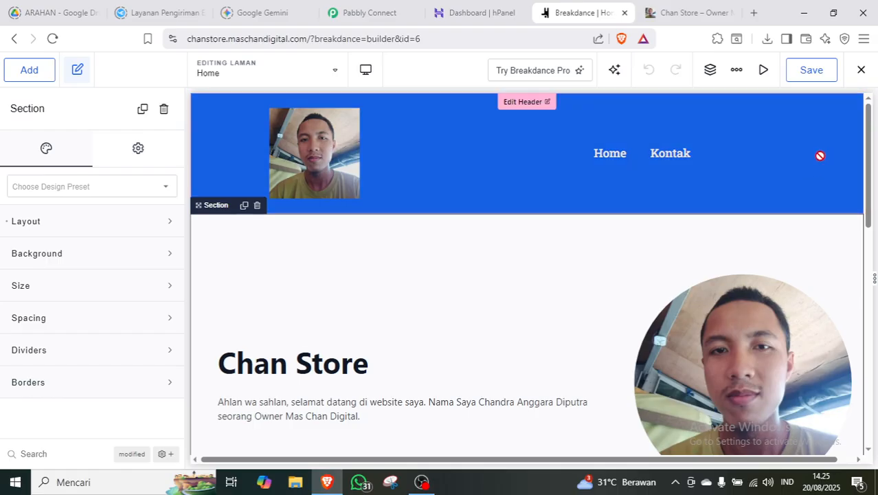
# Collapse the Hero Section and Layanan Section nodes in the Structure outline.
pyautogui.click(711, 70)
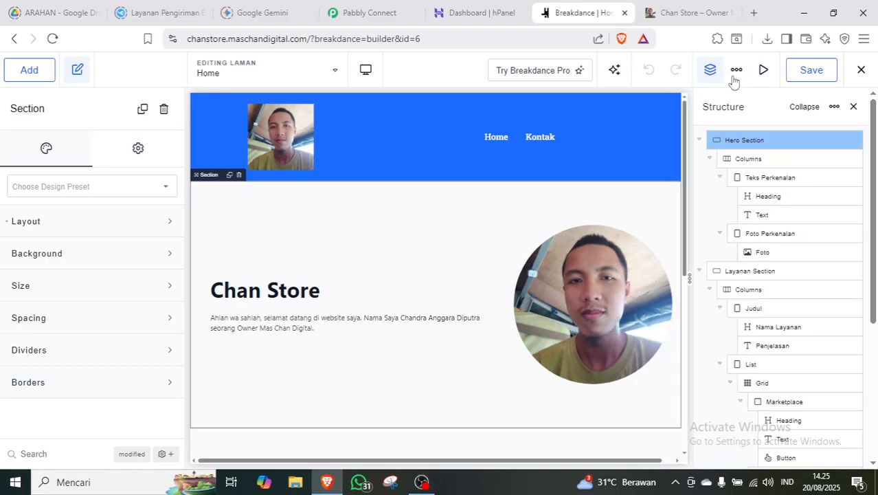
pyautogui.scroll(-3, 859, 206)
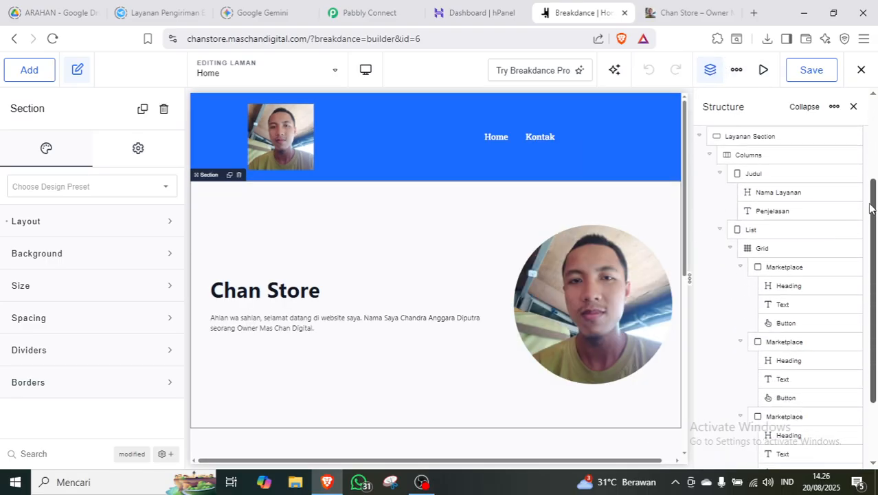
pyautogui.scroll(4, 864, 307)
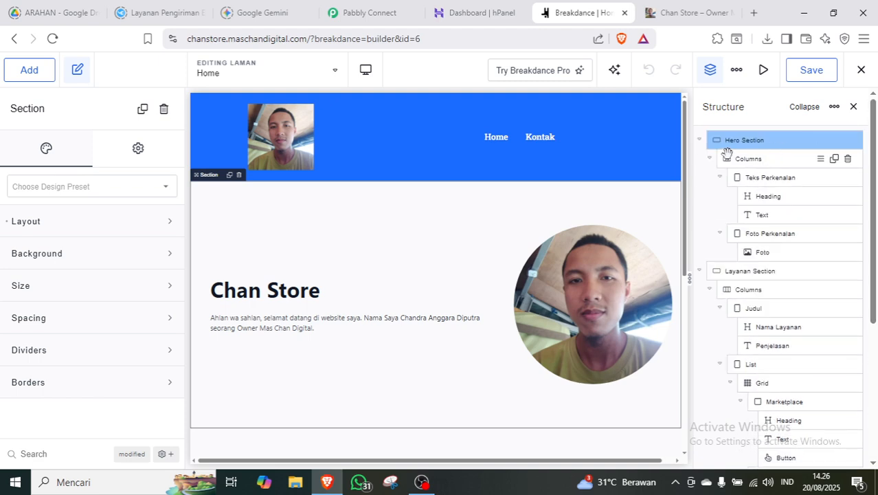
pyautogui.click(699, 140)
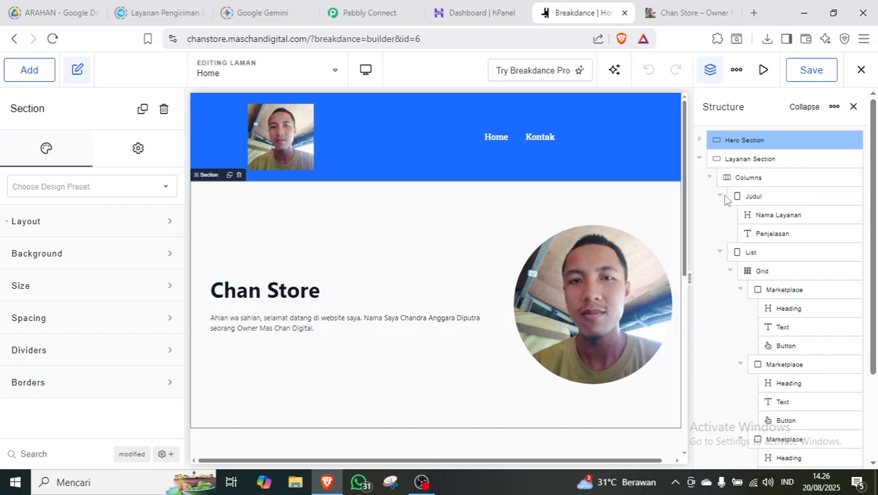
pyautogui.click(699, 160)
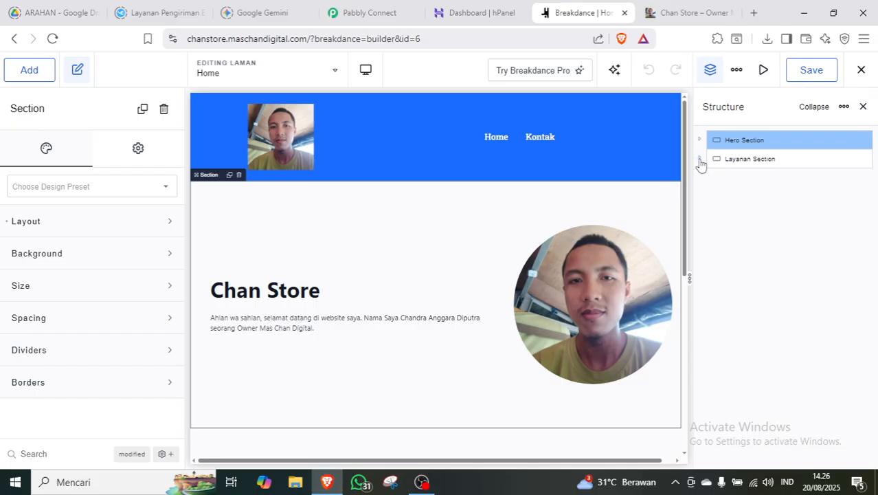
pyautogui.click(699, 159)
# Change the first and second Marketplace headings to the h2 tag.
pyautogui.moveTo(685, 184); pyautogui.dragTo(677, 336)
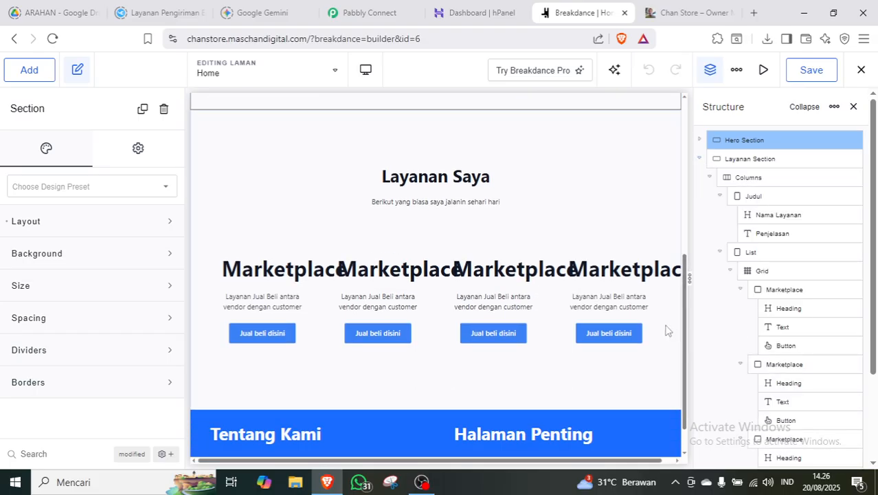
pyautogui.click(289, 290)
pyautogui.click(285, 278)
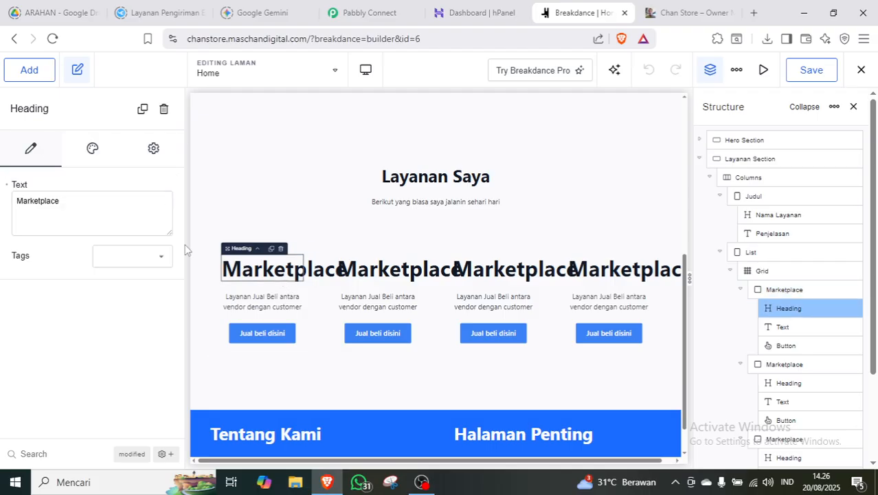
pyautogui.click(139, 260)
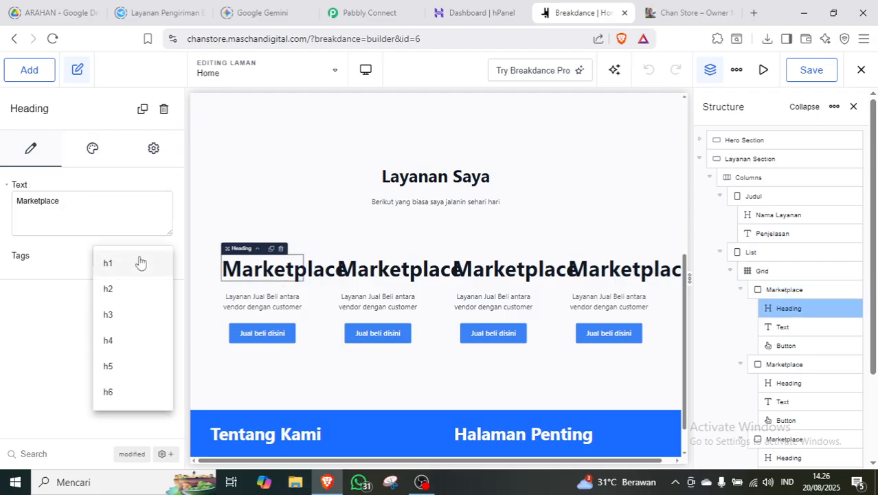
pyautogui.click(112, 288)
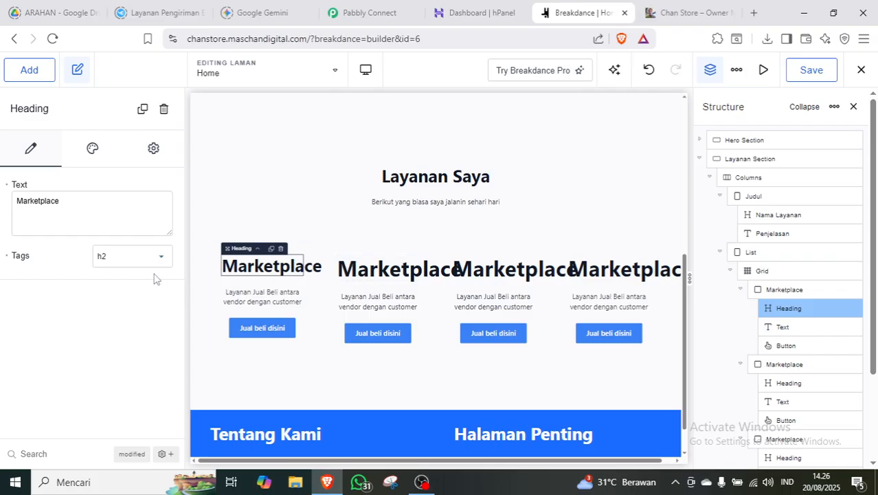
pyautogui.click(127, 260)
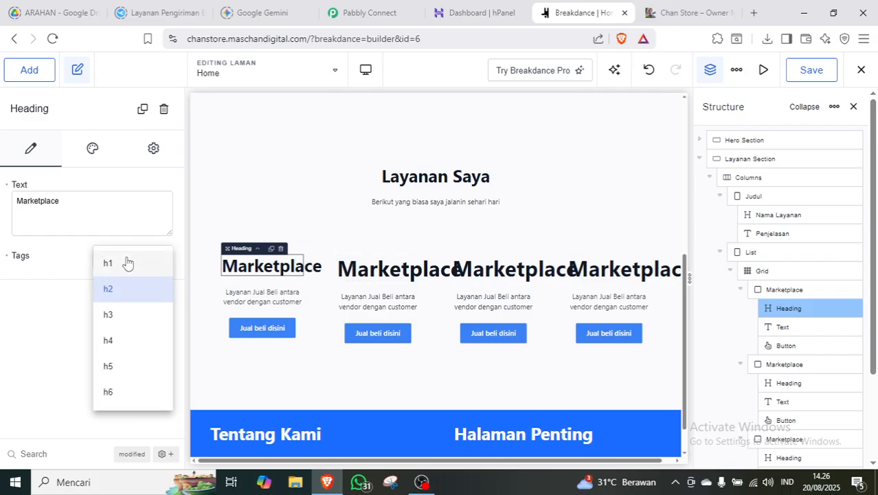
pyautogui.click(147, 304)
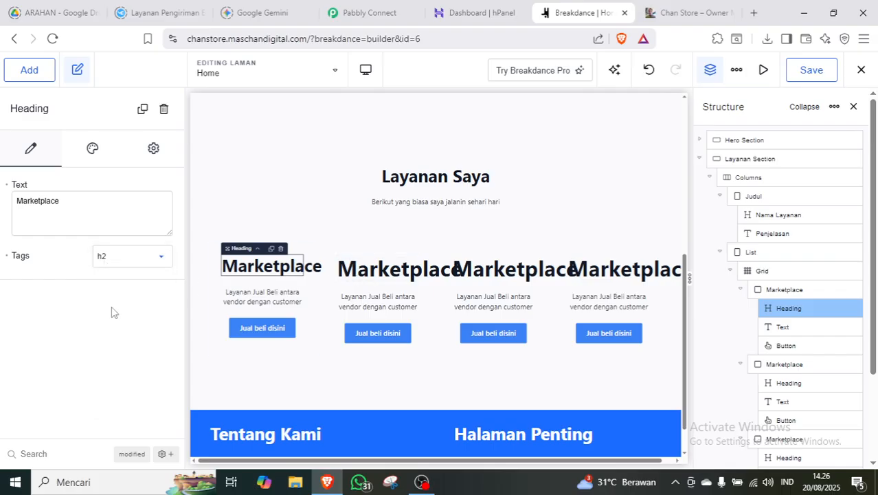
pyautogui.click(382, 273)
pyautogui.click(138, 257)
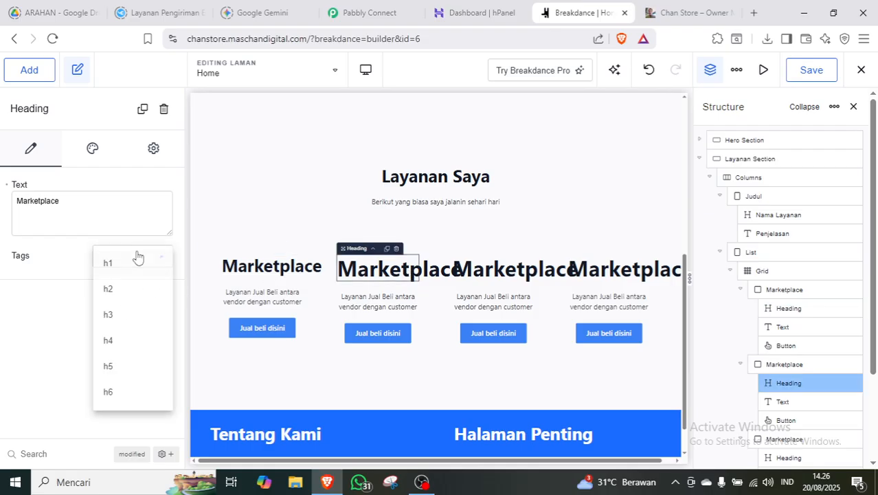
pyautogui.click(134, 291)
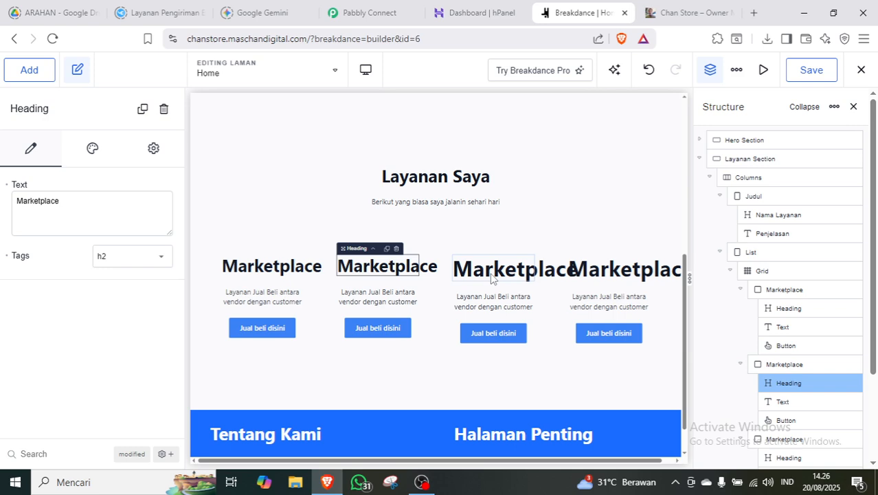
# Change the third and fourth Marketplace headings to h2, save, and view the live site.
pyautogui.click(494, 278)
pyautogui.click(110, 256)
pyautogui.click(140, 292)
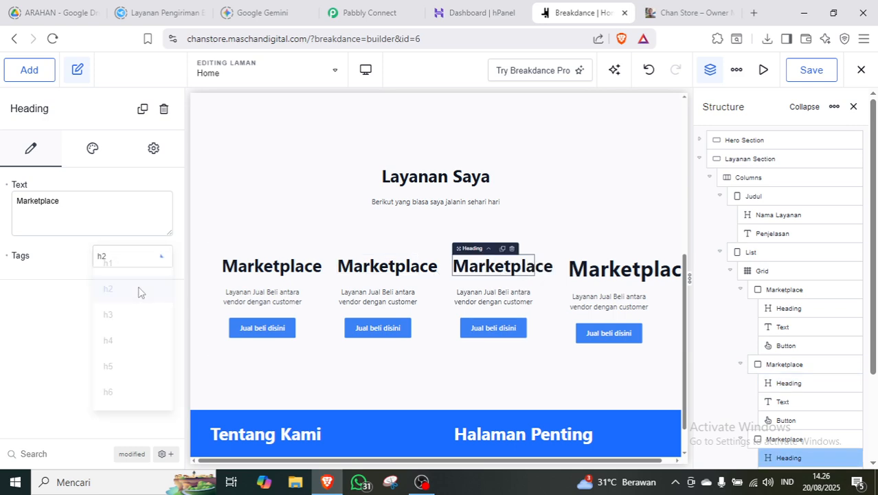
pyautogui.click(615, 270)
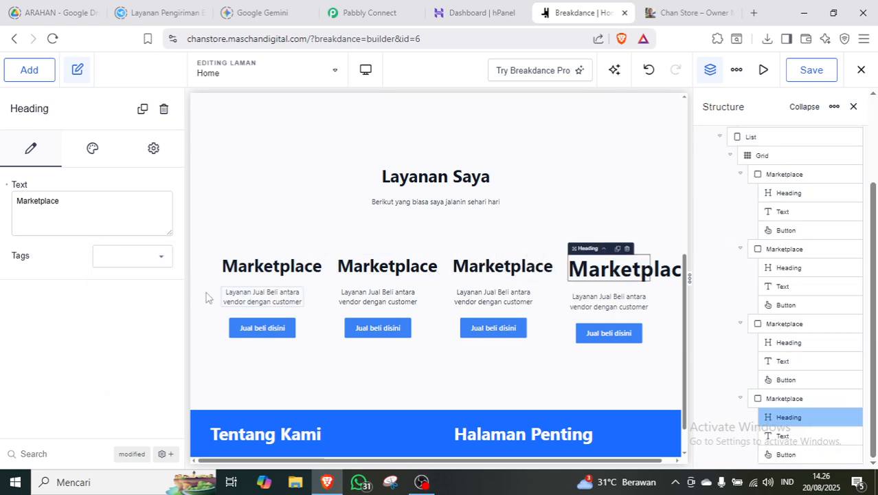
pyautogui.click(144, 257)
pyautogui.click(112, 293)
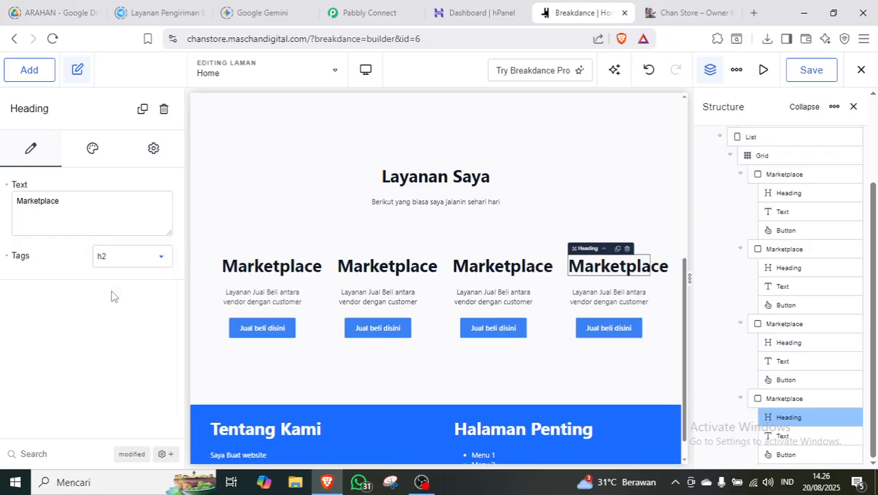
pyautogui.click(815, 76)
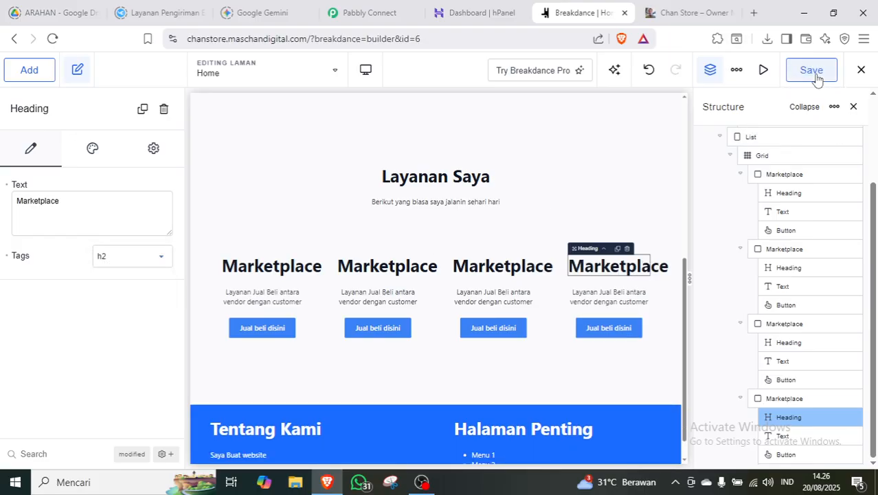
pyautogui.click(694, 15)
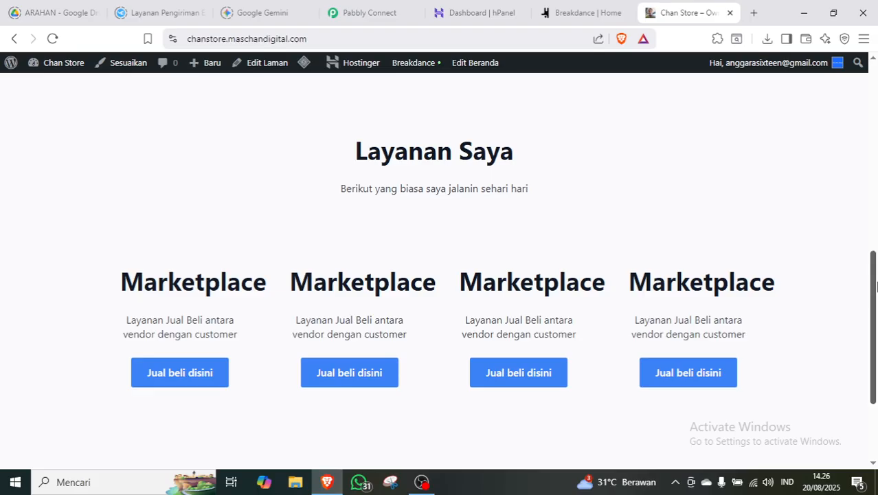
# Look over the live Chan Store page, then return to the Breakdance | Home editor tab.
pyautogui.scroll(-2, 877, 255)
pyautogui.scroll(2, 877, 272)
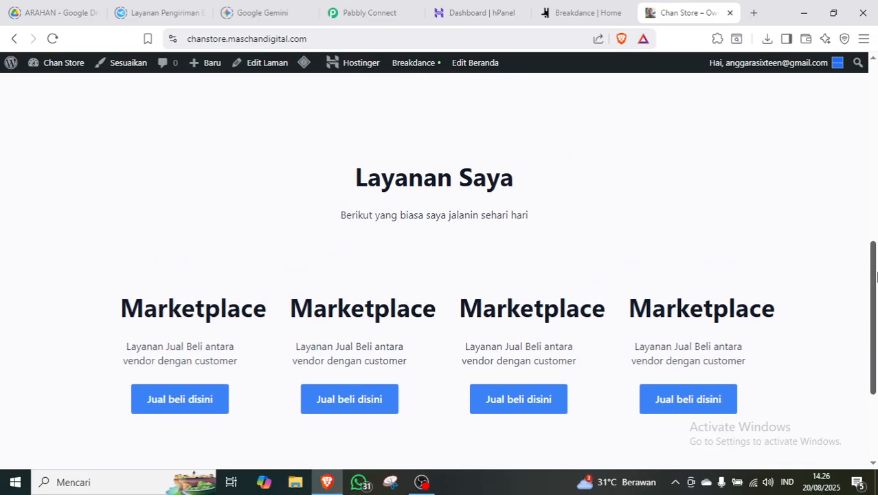
pyautogui.click(583, 18)
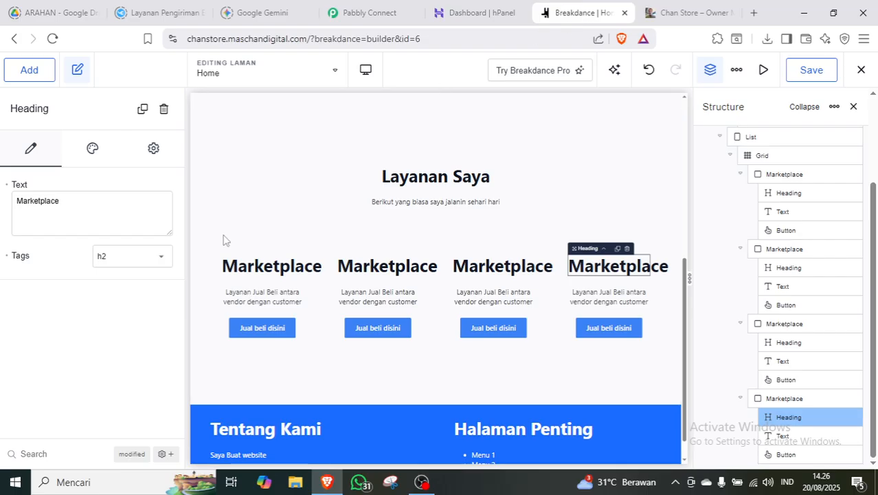
# Set the services grid's space between items to 3 rem and save the page.
pyautogui.click(783, 156)
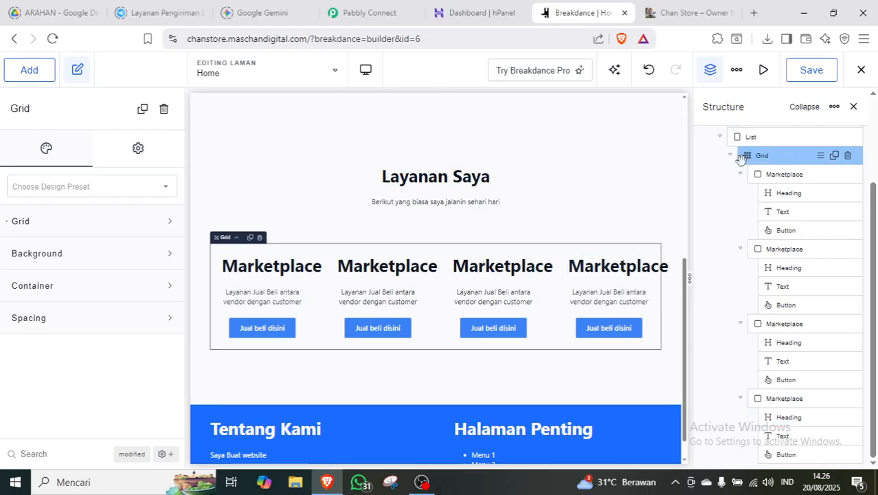
pyautogui.click(109, 221)
pyautogui.moveTo(139, 289); pyautogui.dragTo(123, 289)
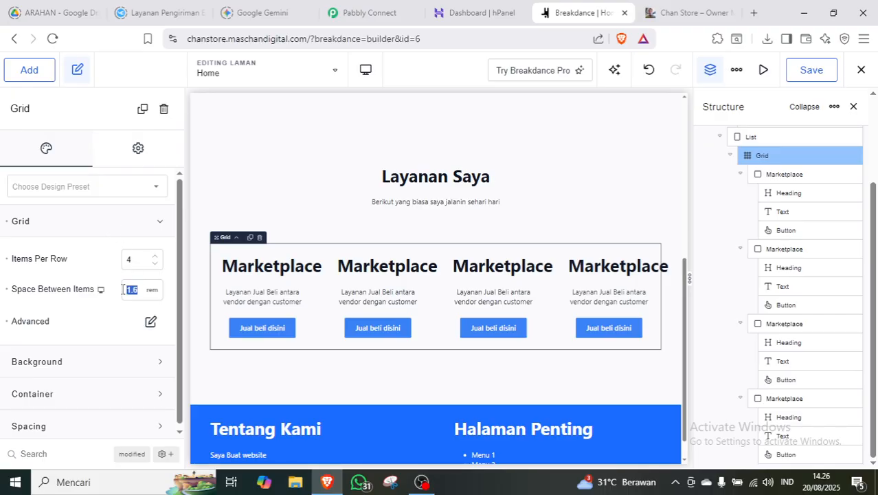
pyautogui.write('2')
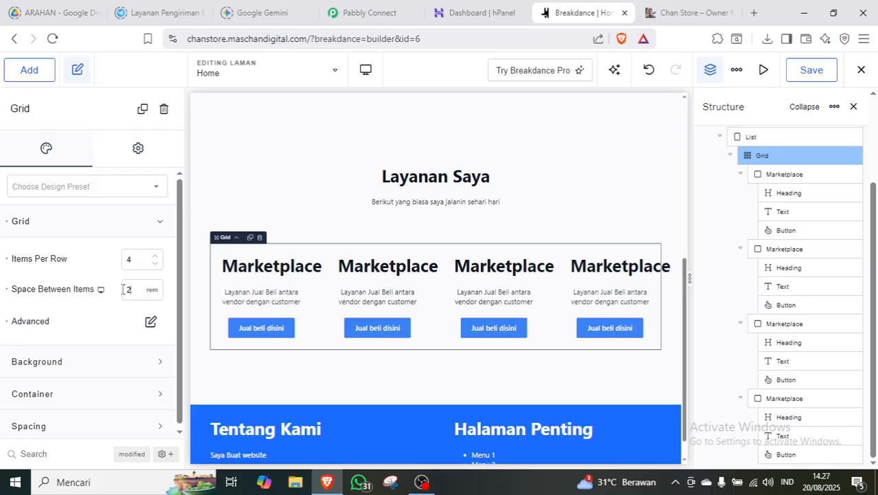
pyautogui.write('3')
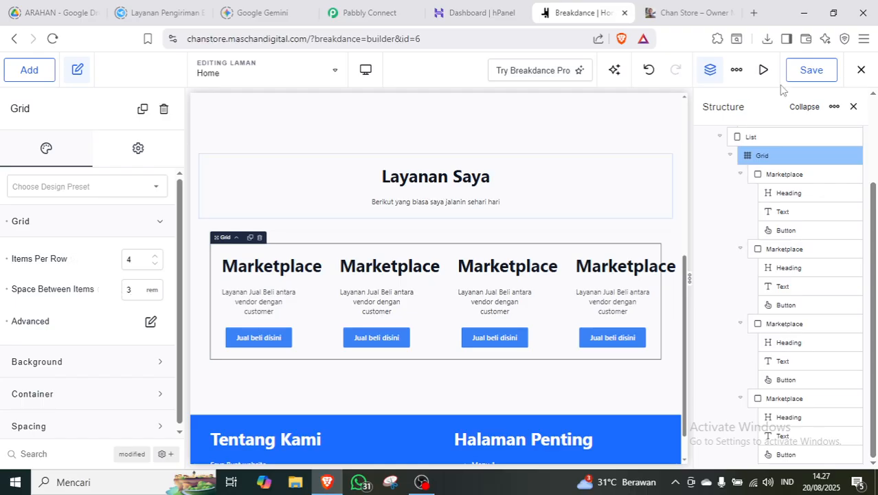
pyautogui.click(819, 71)
# Reload the live Chan Store page to check the wider card gap, then return to Breakdance.
pyautogui.click(678, 14)
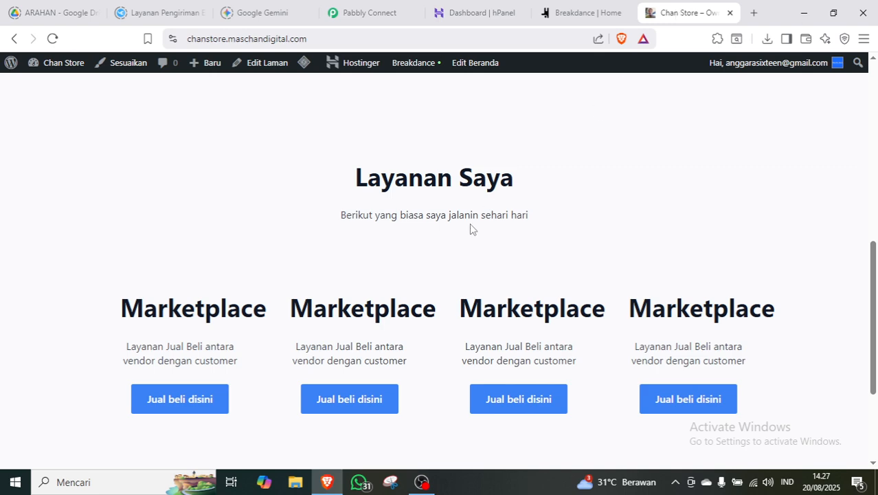
pyautogui.press('F5')
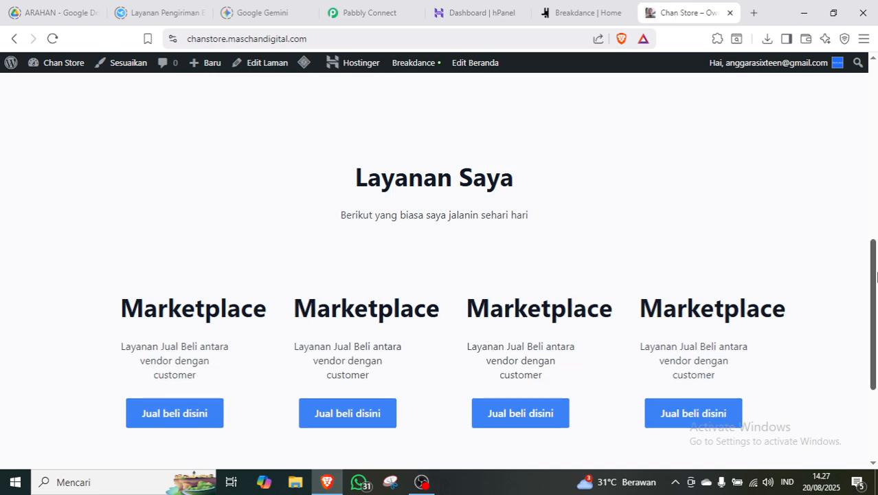
pyautogui.moveTo(874, 276)
pyautogui.mouseDown()
pyautogui.moveTo(875, 312)
pyautogui.moveTo(875, 282)
pyautogui.mouseUp()
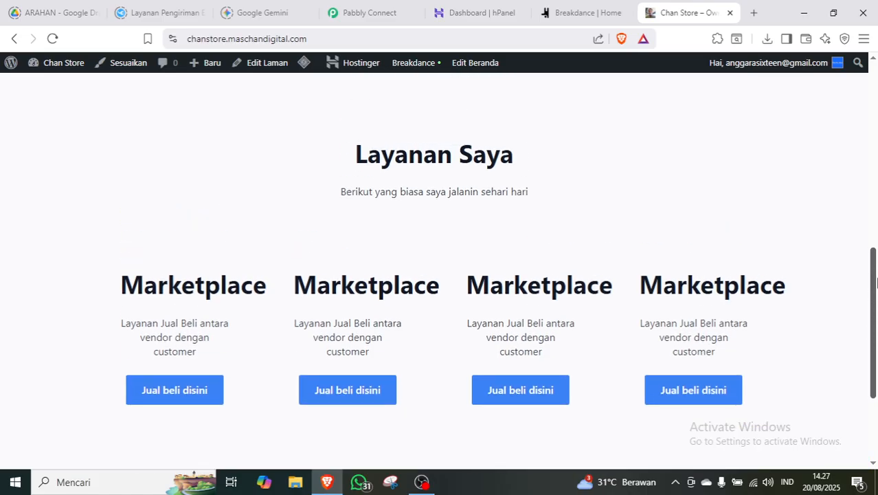
pyautogui.click(573, 11)
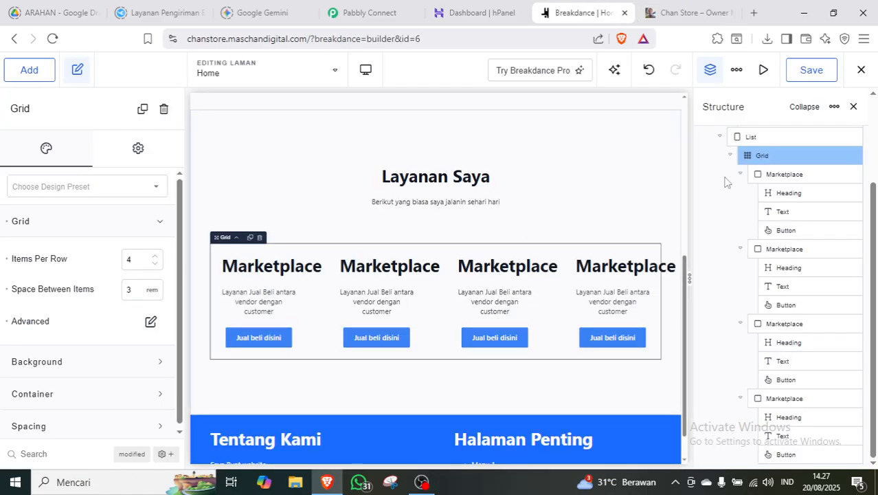
# Set the services grid container's width to 100%.
pyautogui.click(129, 221)
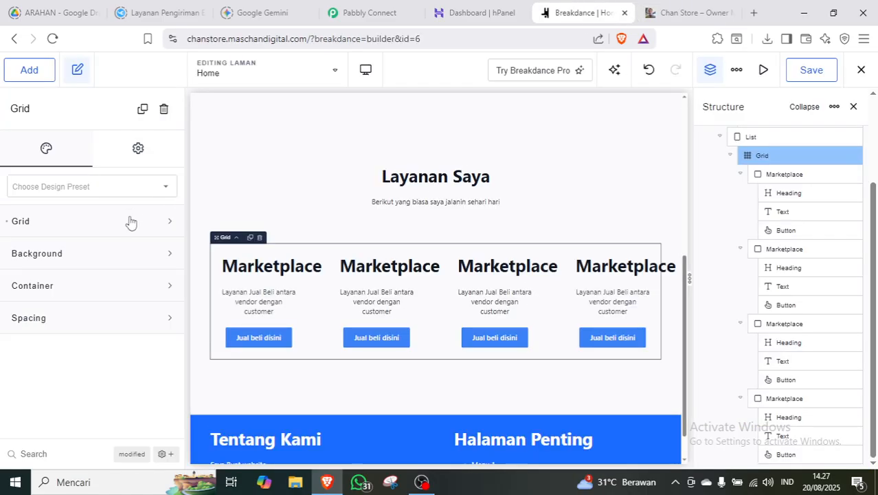
pyautogui.click(110, 285)
pyautogui.scroll(-1, 69, 354)
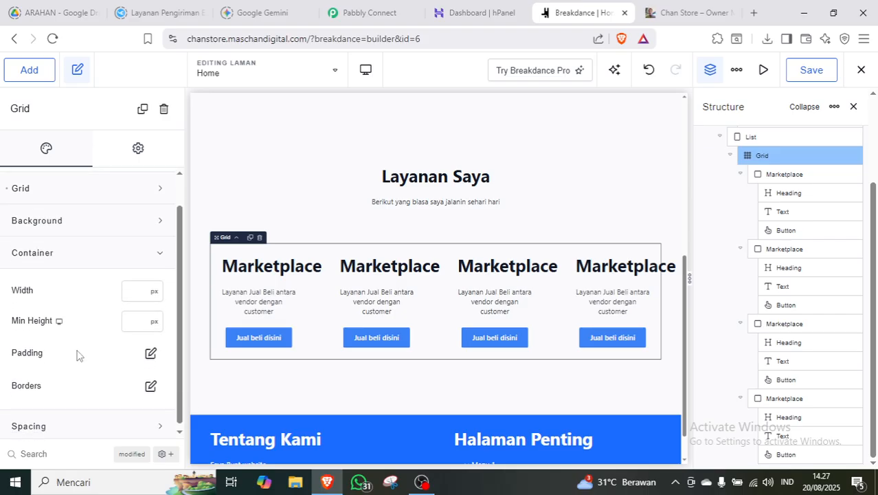
pyautogui.click(153, 288)
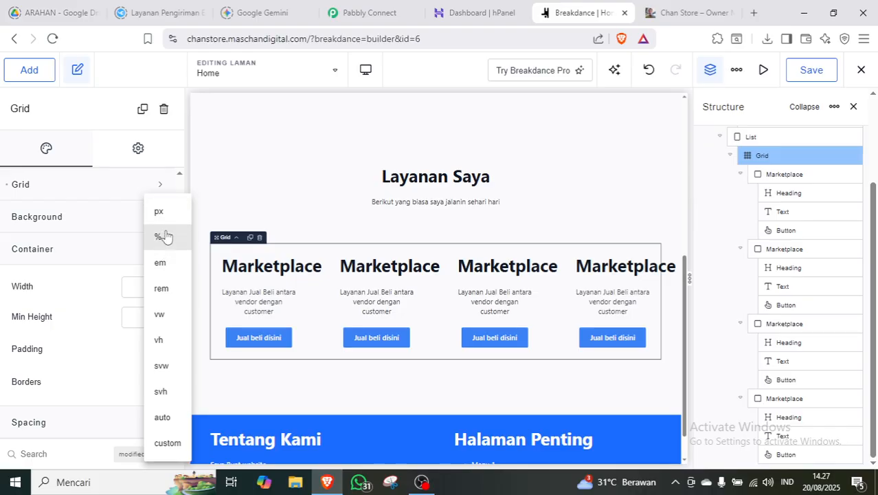
pyautogui.click(164, 236)
pyautogui.click(128, 288)
pyautogui.write('100')
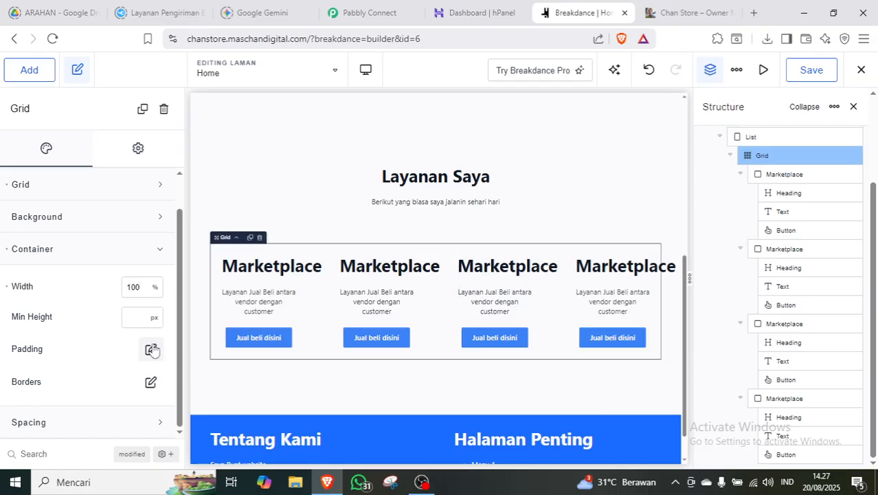
pyautogui.click(131, 251)
# Save the page and reload the live Chan Store site to see the wider cards.
pyautogui.click(824, 76)
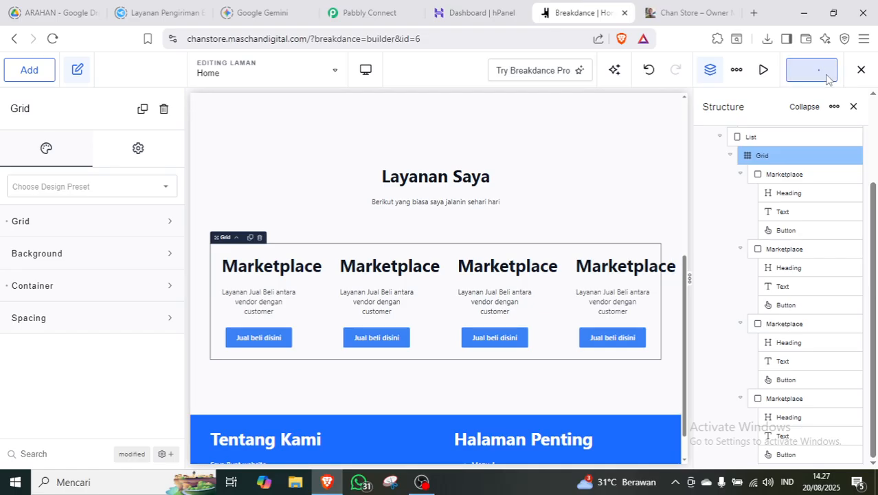
pyautogui.click(682, 20)
pyautogui.press('F5')
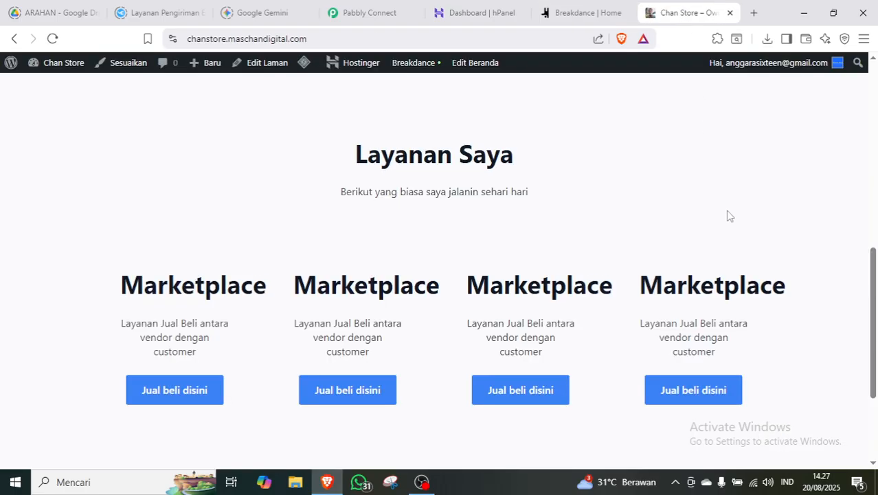
# Switch from the live site back to the Breakdance | Home editor tab.
pyautogui.click(570, 13)
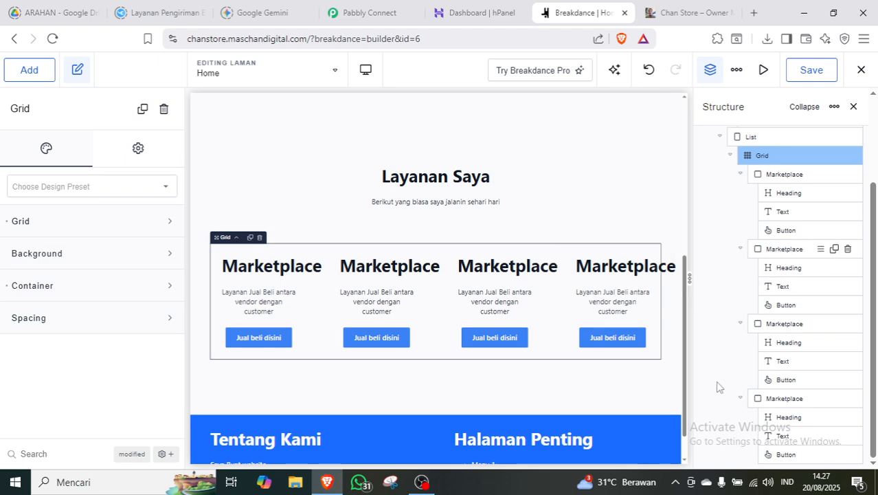
# Pause the screen recording in OBS Studio.
pyautogui.click(422, 482)
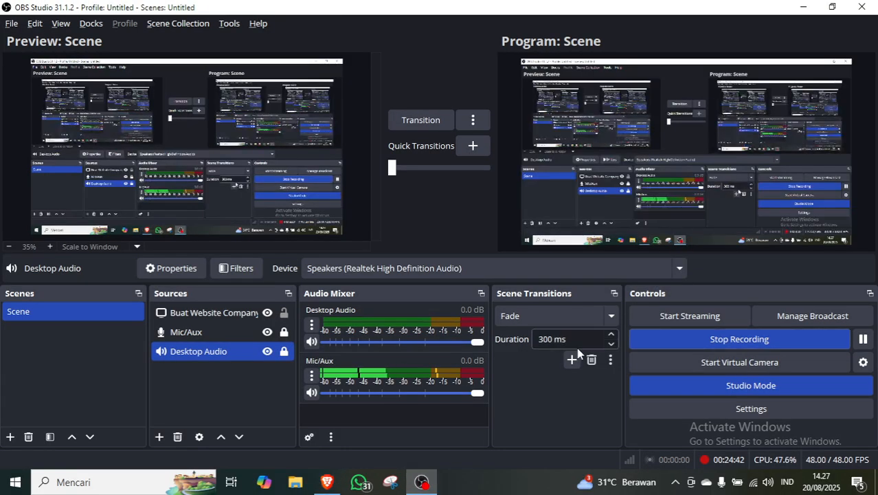
pyautogui.click(864, 339)
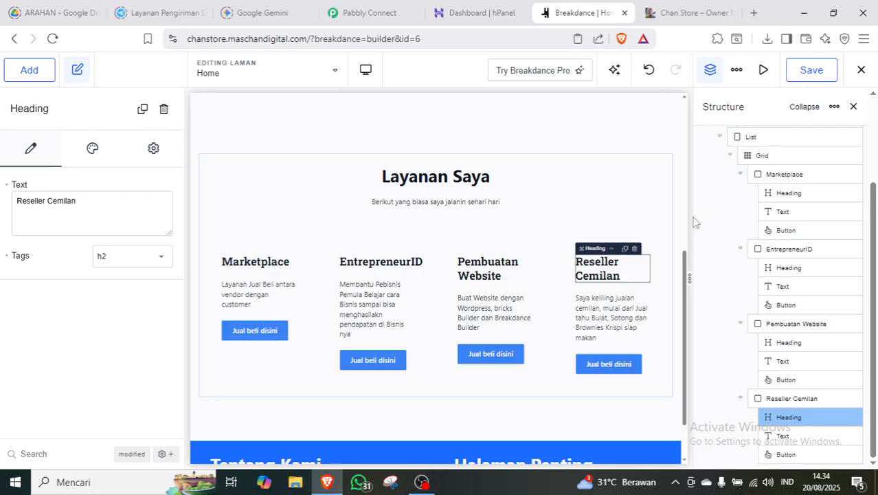
# Select the Marketplace card and align its content to the left.
pyautogui.click(783, 177)
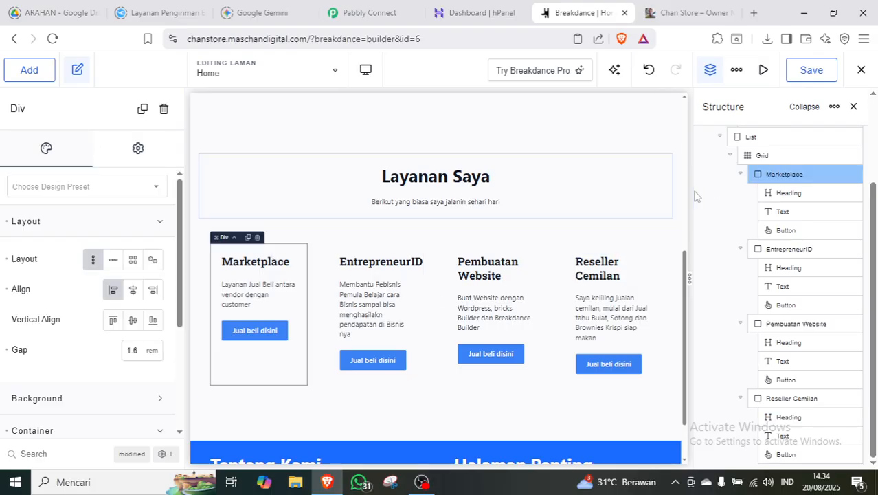
pyautogui.click(114, 292)
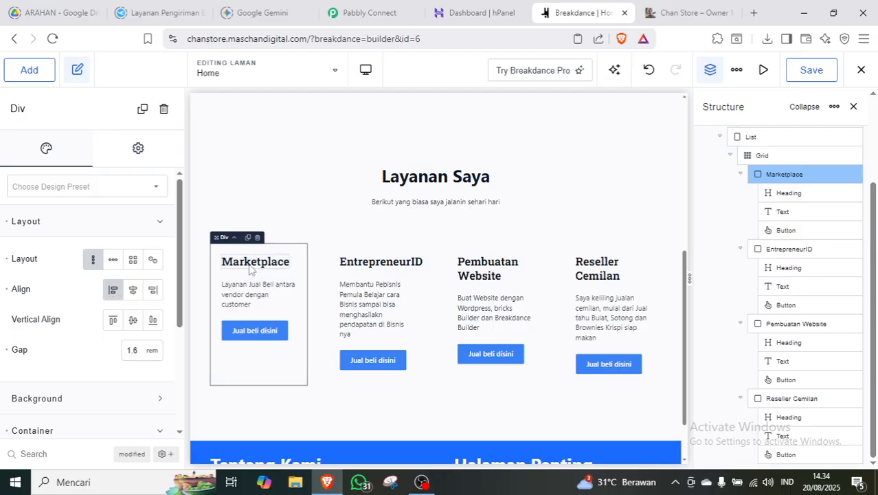
pyautogui.click(155, 228)
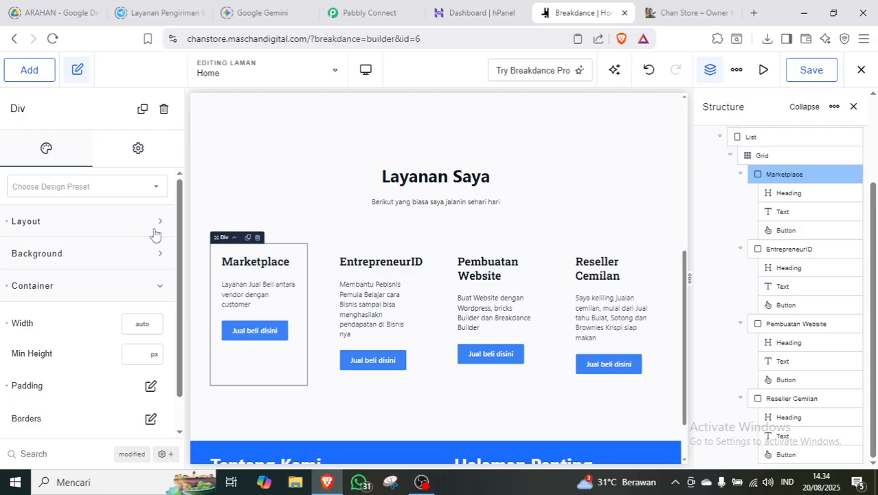
# Inspect the Marketplace heading's Roboto Slab 1.6 rem typography, then switch to the live site.
pyautogui.click(264, 261)
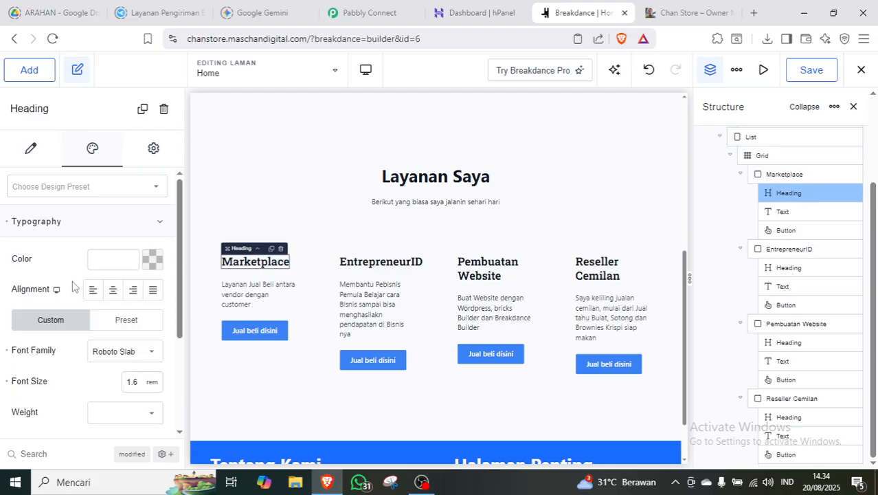
pyautogui.scroll(-1, 177, 295)
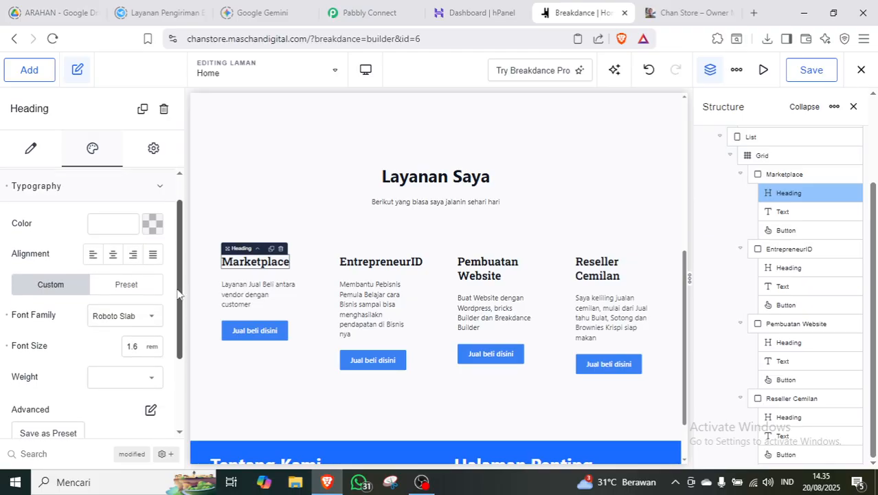
pyautogui.scroll(1, 177, 294)
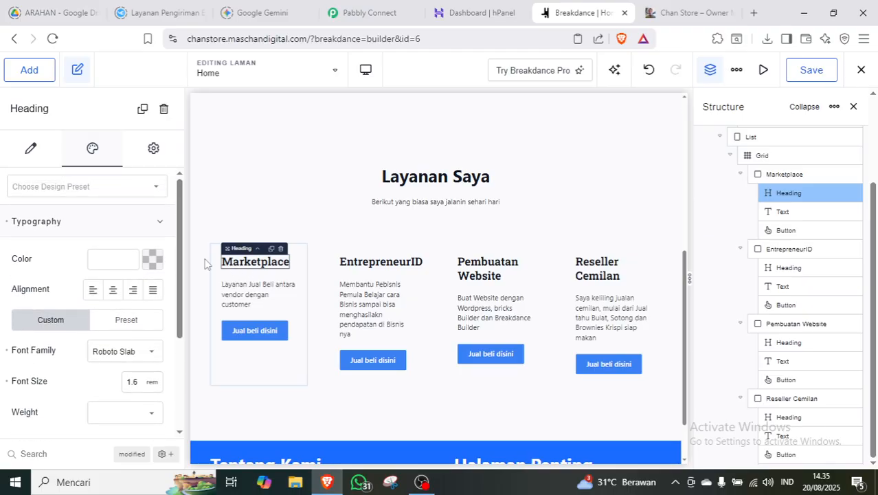
pyautogui.scroll(-1, 180, 254)
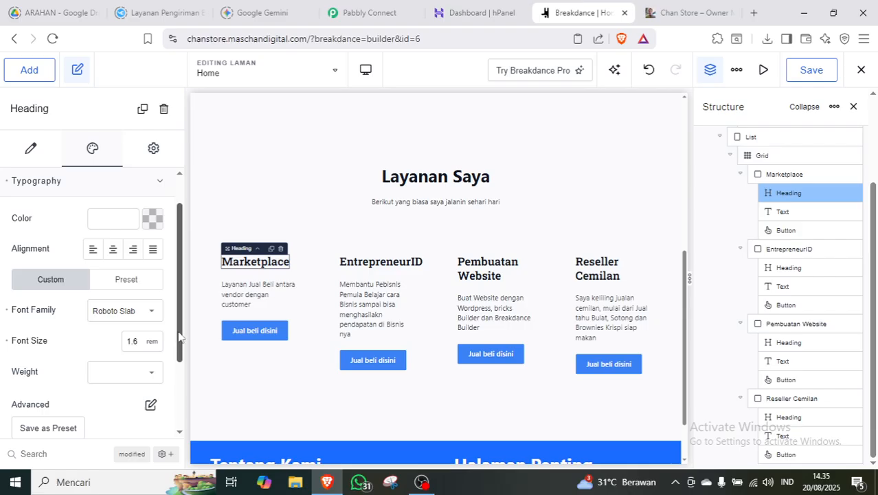
pyautogui.click(695, 12)
# Scroll the live page to review the four Layanan Saya cards, then return to Breakdance.
pyautogui.scroll(7, 876, 242)
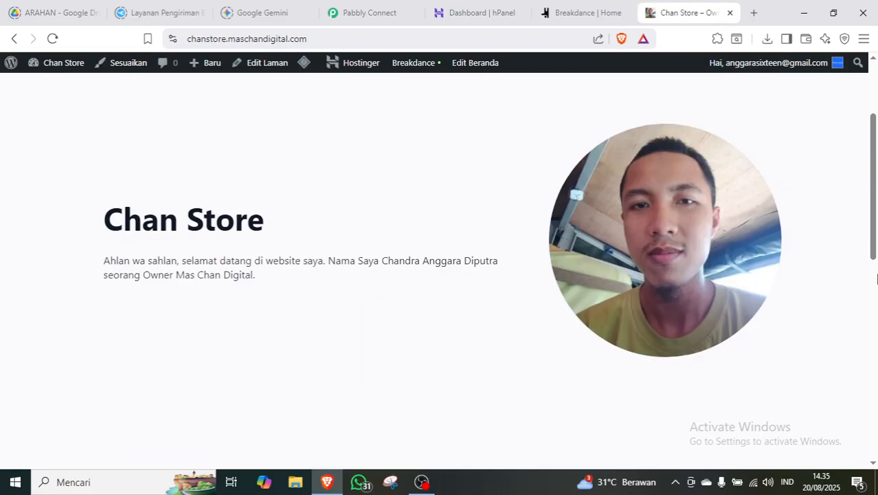
pyautogui.scroll(-8, 876, 309)
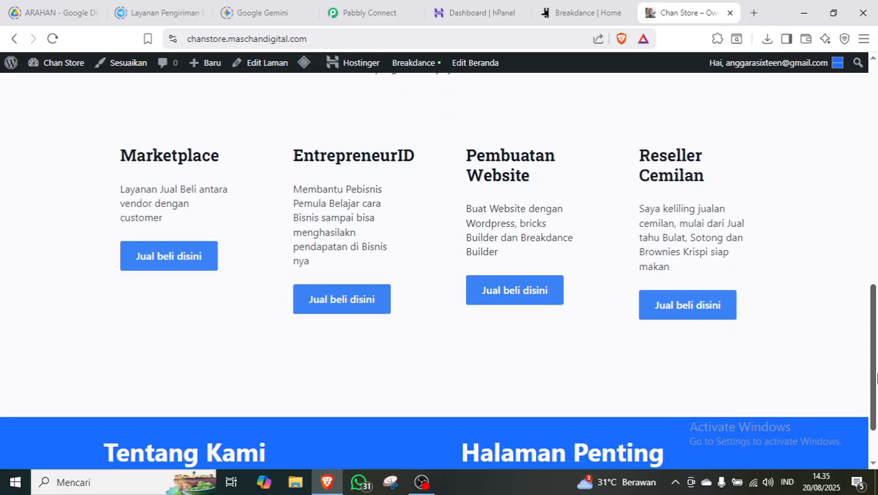
pyautogui.scroll(7, 876, 377)
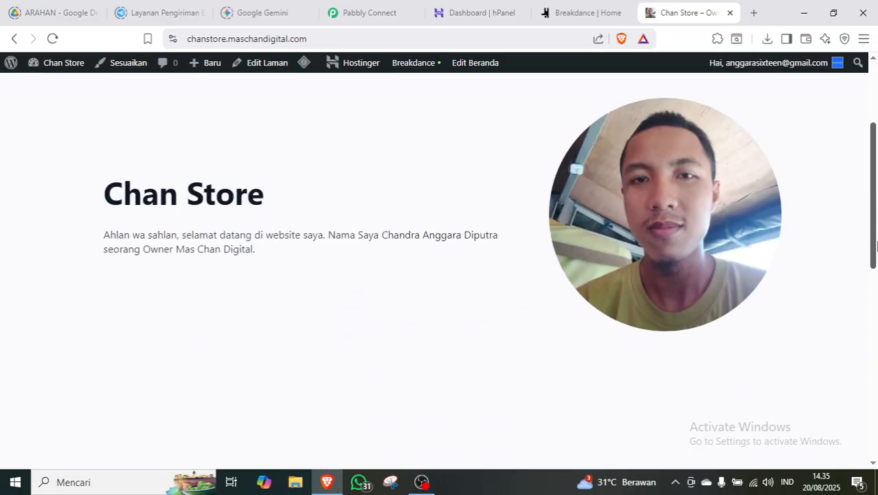
pyautogui.scroll(-5, 876, 242)
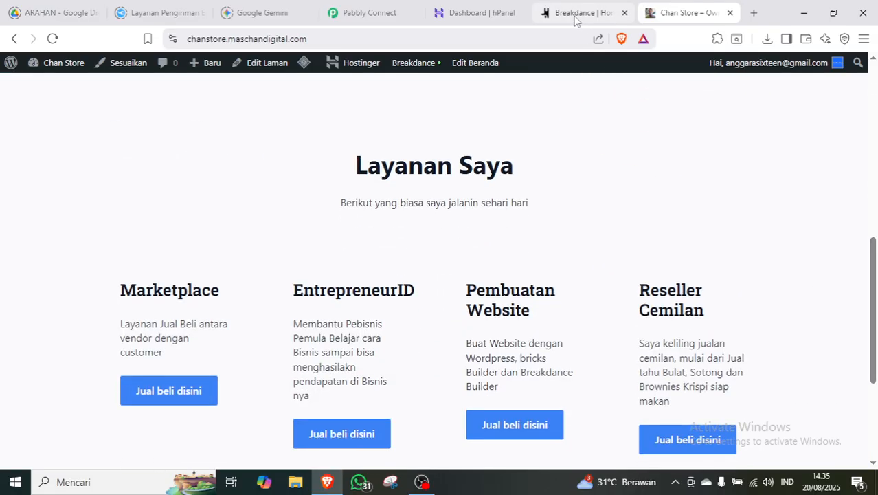
pyautogui.click(576, 20)
# Collapse the structure tree and add a new empty section at the bottom of the page.
pyautogui.click(162, 190)
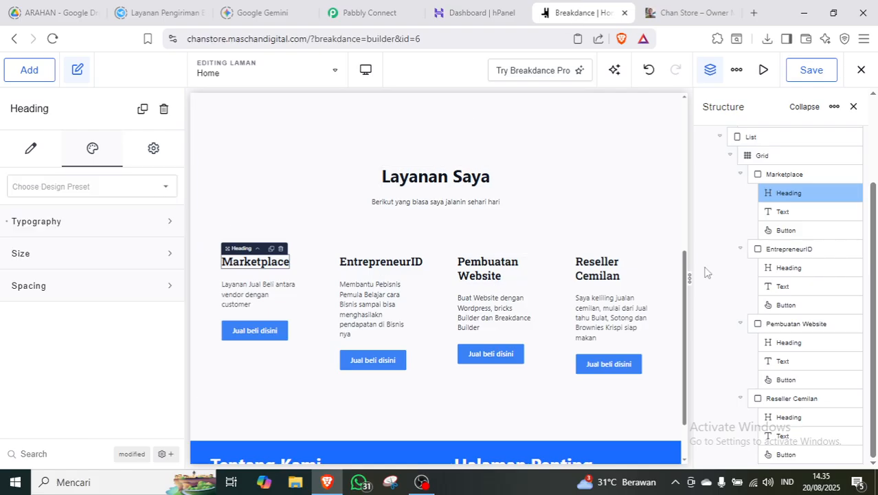
pyautogui.click(720, 136)
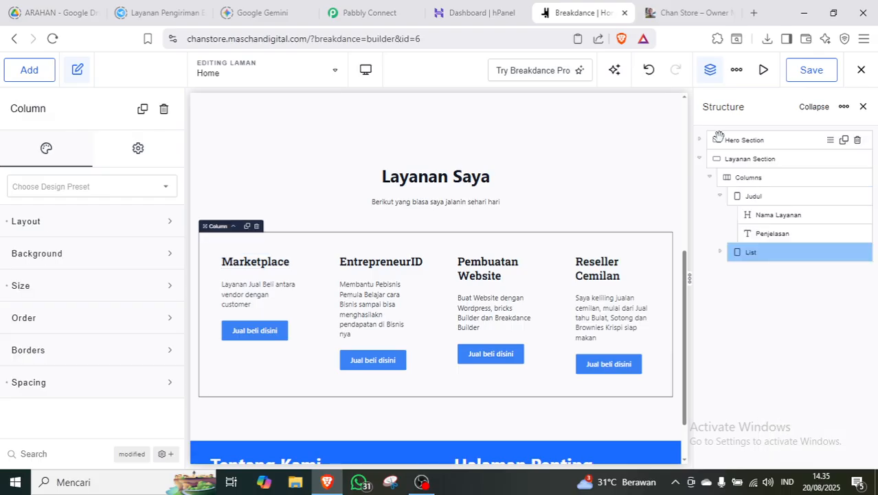
pyautogui.click(698, 159)
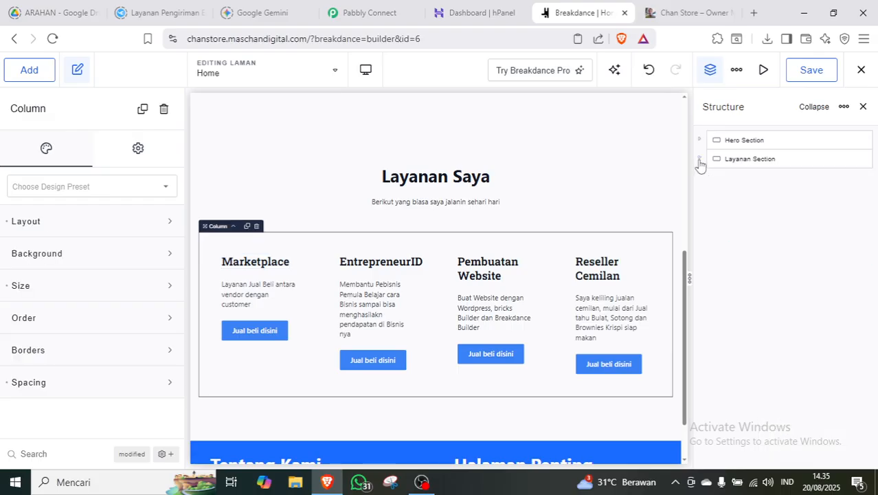
pyautogui.click(795, 209)
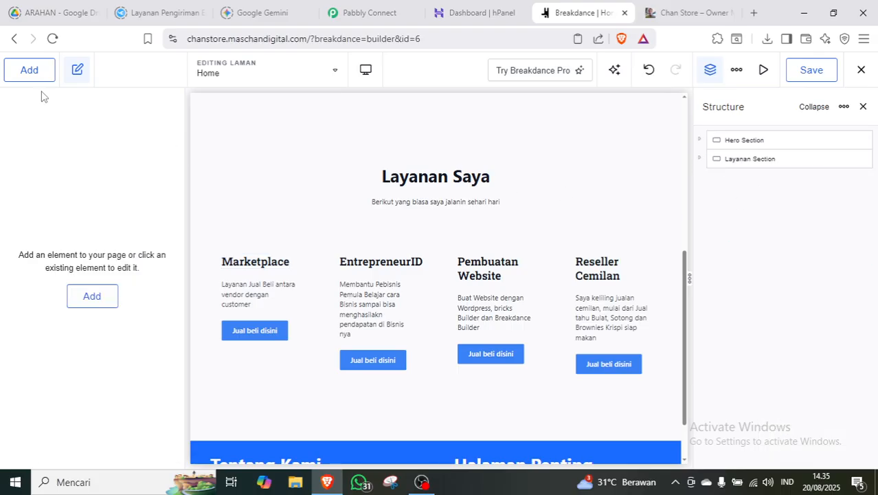
pyautogui.click(36, 71)
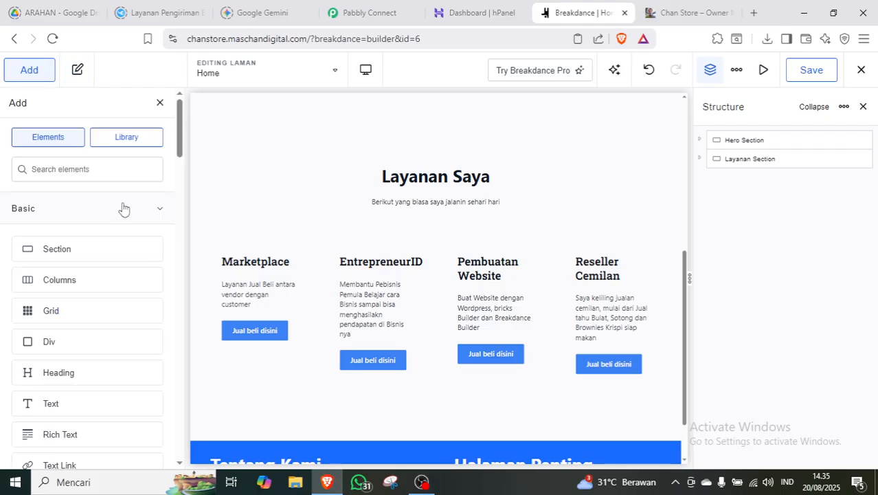
pyautogui.click(69, 250)
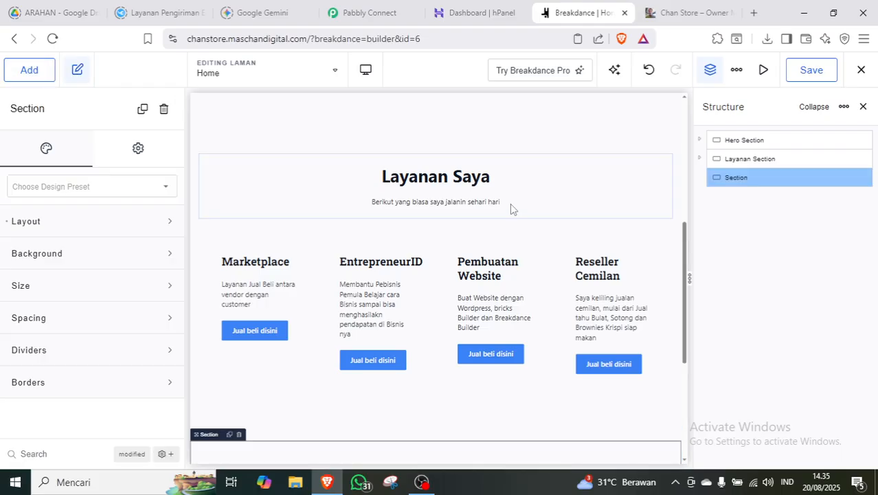
# Rename the new section to 'Alamat Section' and select it.
pyautogui.doubleClick(735, 178)
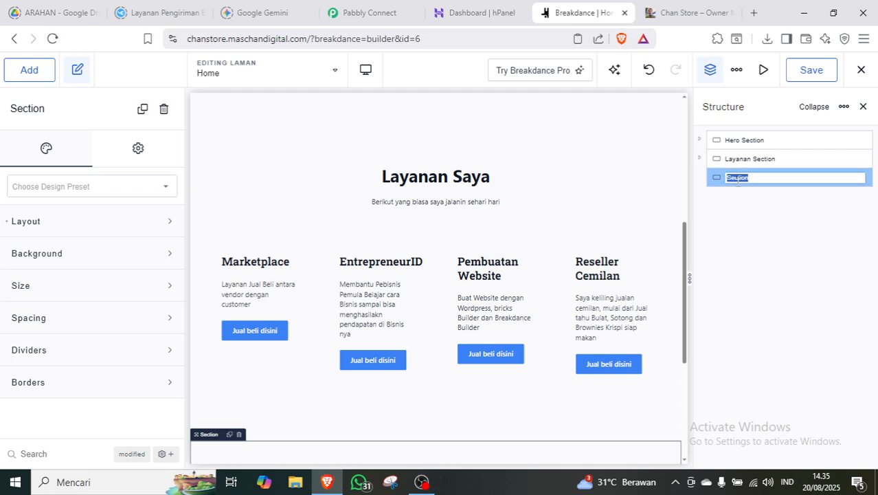
pyautogui.write('Alamat')
pyautogui.click(773, 211)
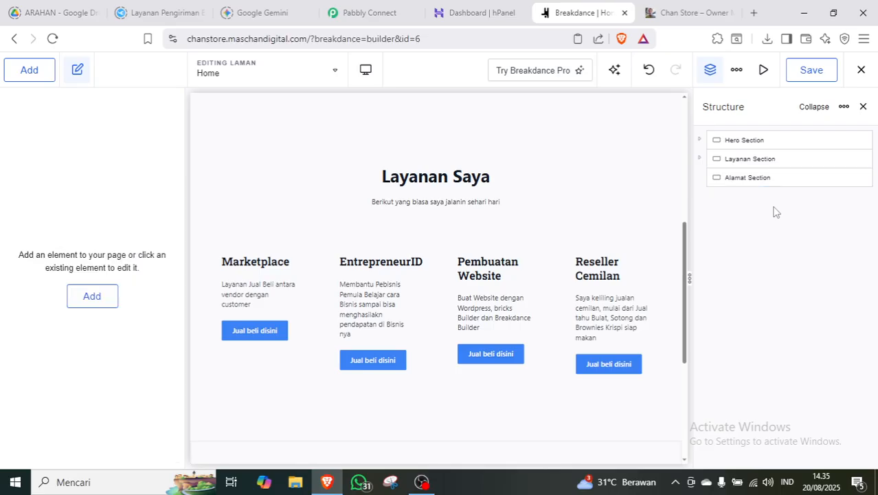
pyautogui.click(756, 176)
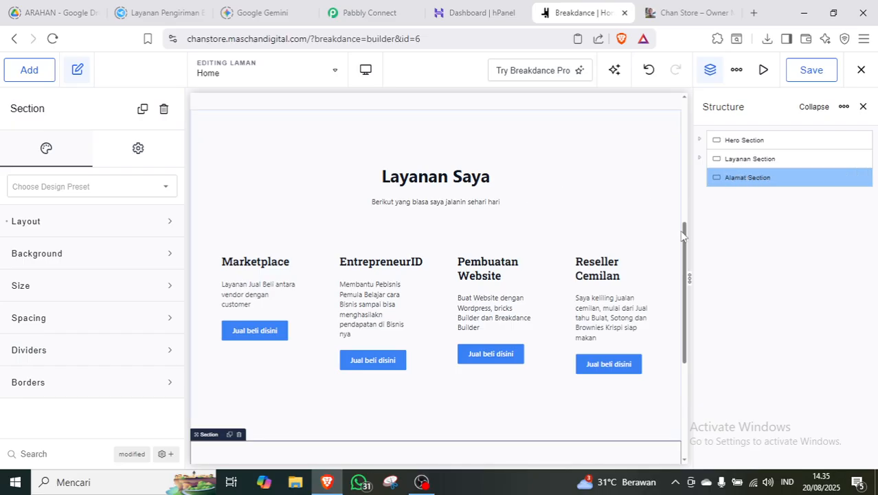
pyautogui.moveTo(685, 236); pyautogui.dragTo(684, 330)
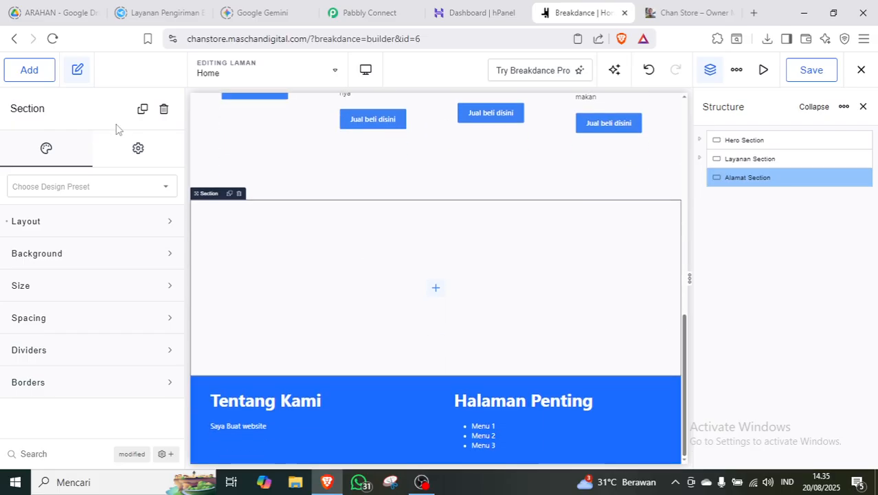
# Add a two-equal-column Columns layout inside Alamat Section.
pyautogui.click(29, 71)
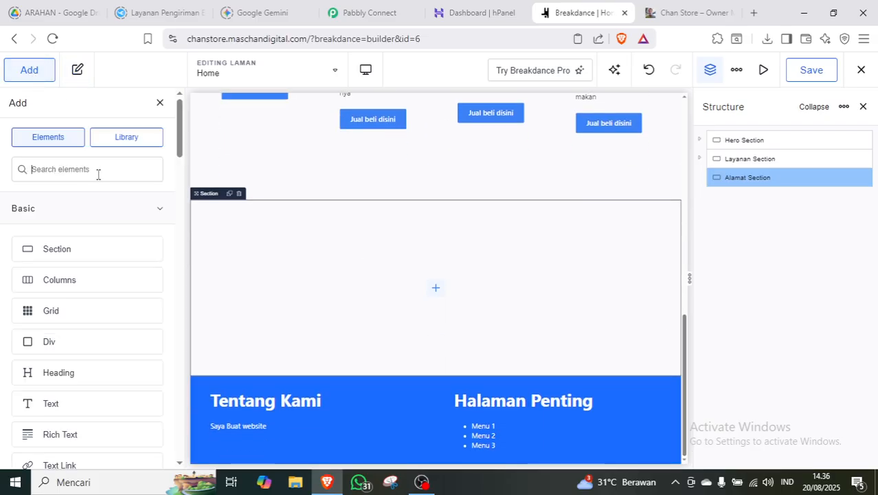
pyautogui.click(88, 290)
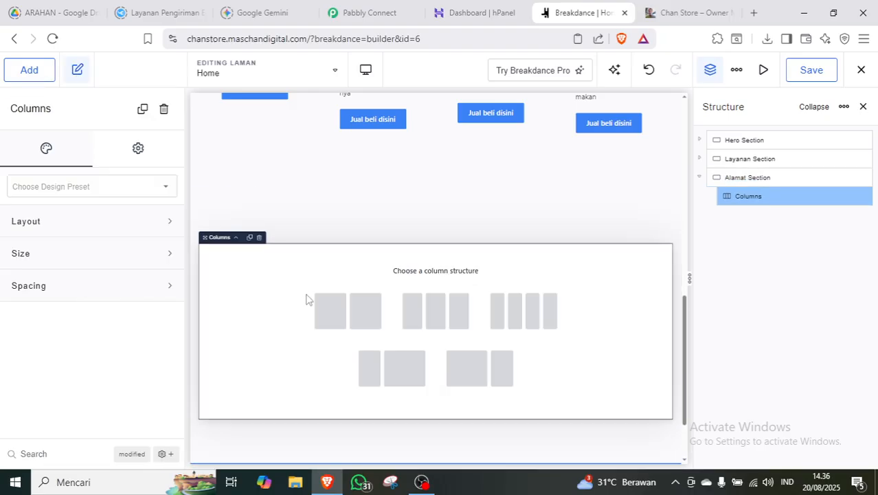
pyautogui.click(333, 308)
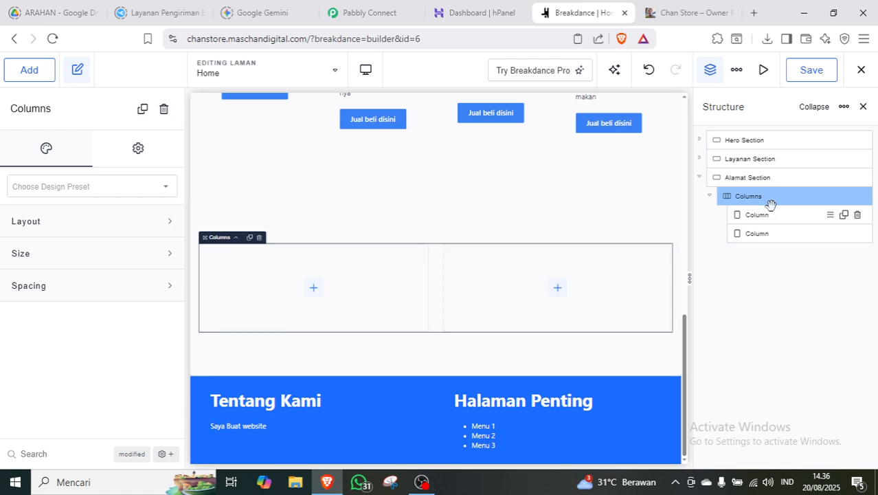
# Rename the two columns to 'Nama Alamat' and 'Maps'.
pyautogui.click(754, 215)
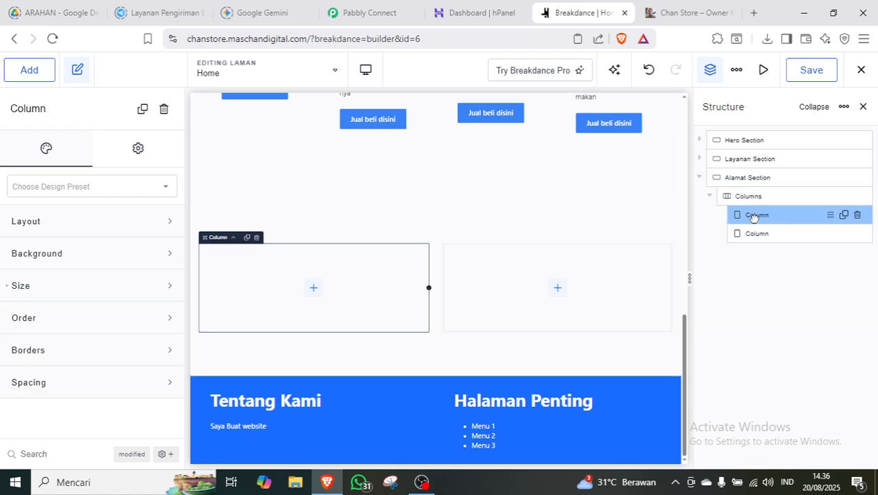
pyautogui.doubleClick(754, 216)
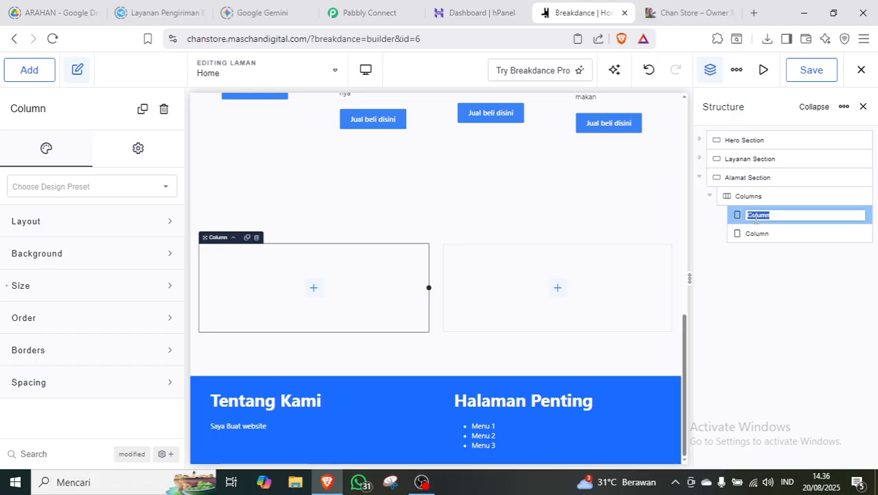
pyautogui.write('Judul')
pyautogui.hotkey('ctrl', 'a')
pyautogui.write('Nama')
pyautogui.click(762, 234)
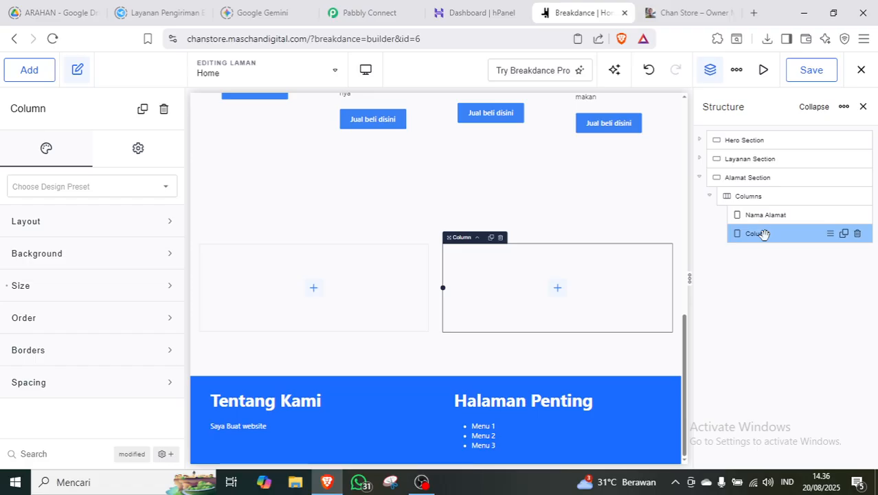
pyautogui.doubleClick(764, 234)
pyautogui.write('Maps')
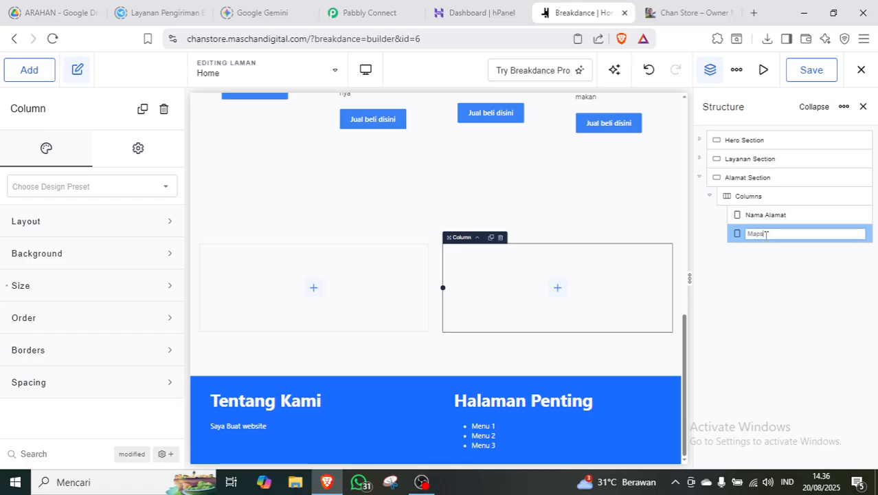
pyautogui.click(777, 261)
pyautogui.click(766, 213)
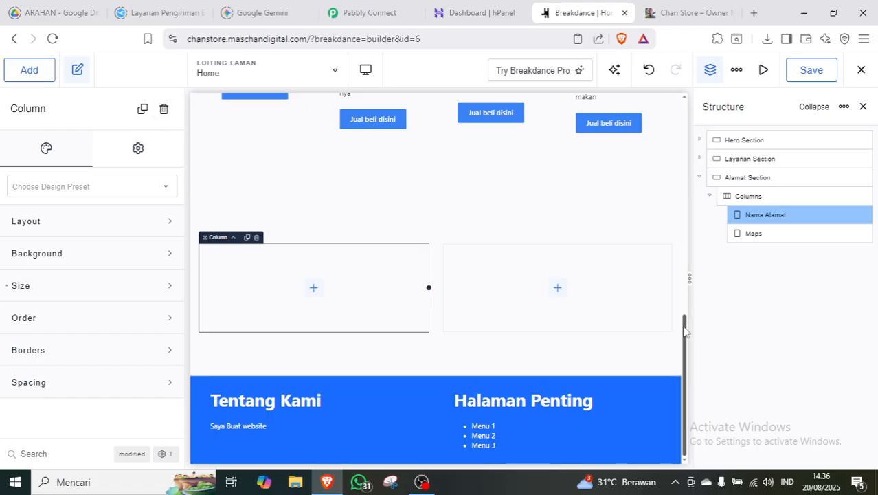
pyautogui.moveTo(685, 318); pyautogui.dragTo(684, 282)
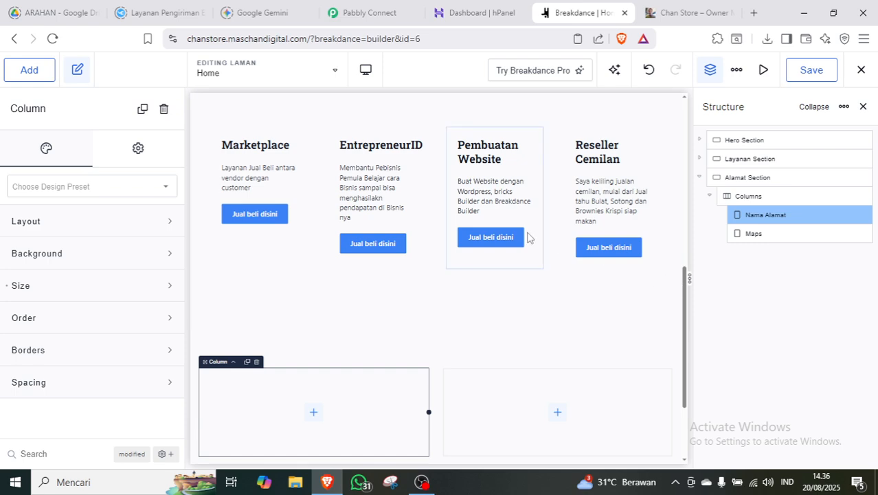
# Copy the Marketplace heading and paste it into the Nama Alamat column.
pyautogui.click(269, 147)
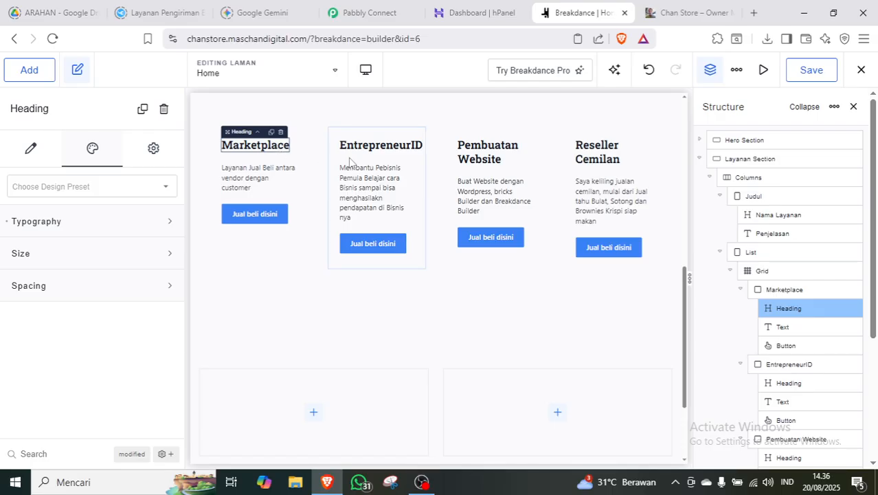
pyautogui.rightClick(261, 150)
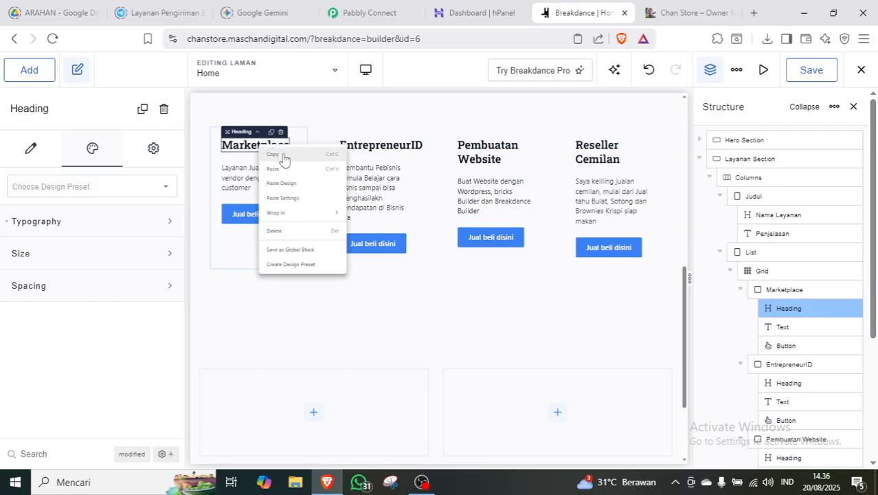
pyautogui.click(284, 158)
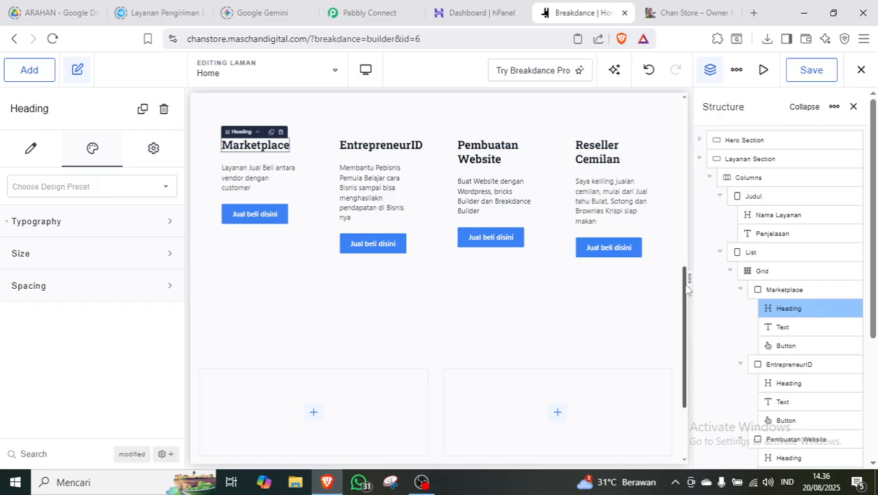
pyautogui.scroll(-2, 687, 289)
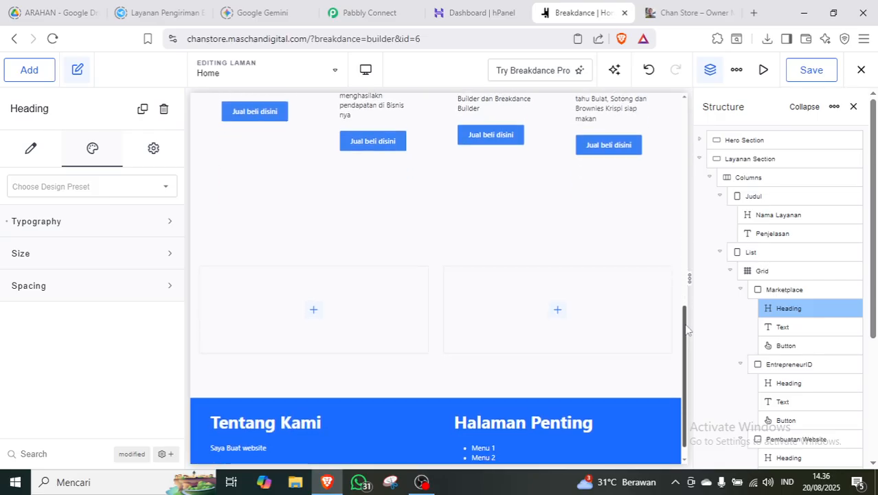
pyautogui.click(700, 159)
pyautogui.click(767, 215)
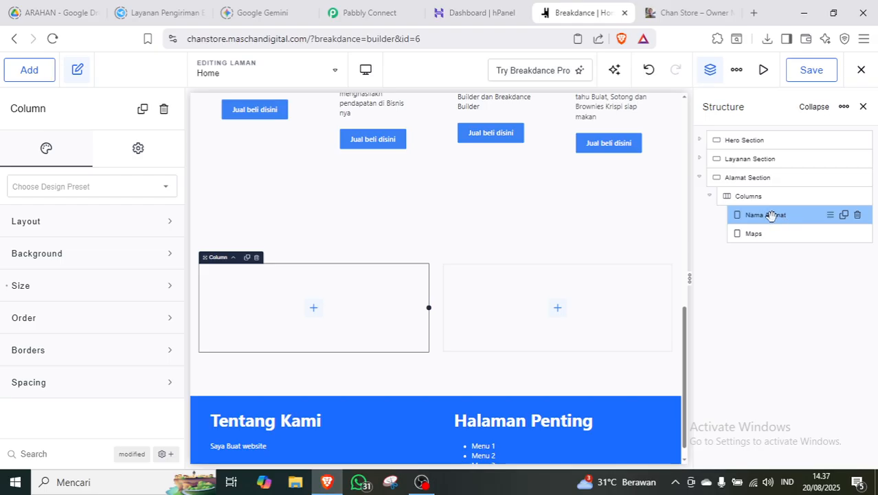
pyautogui.rightClick(772, 217)
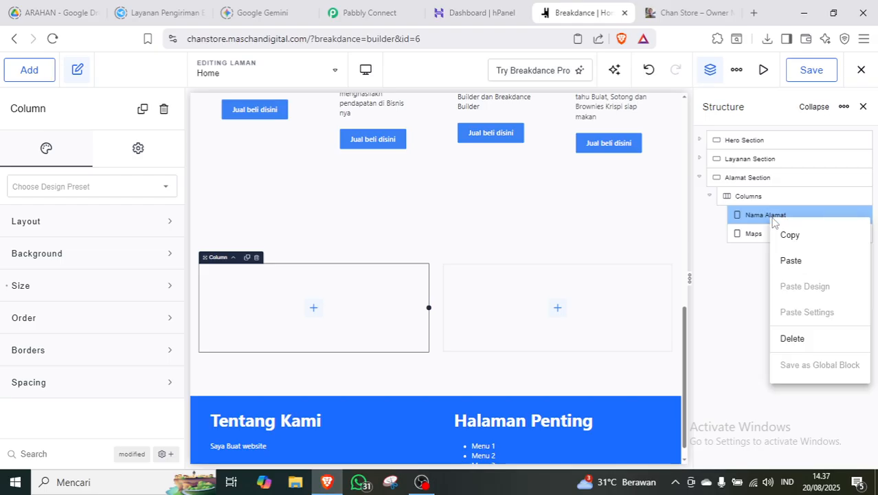
pyautogui.click(790, 261)
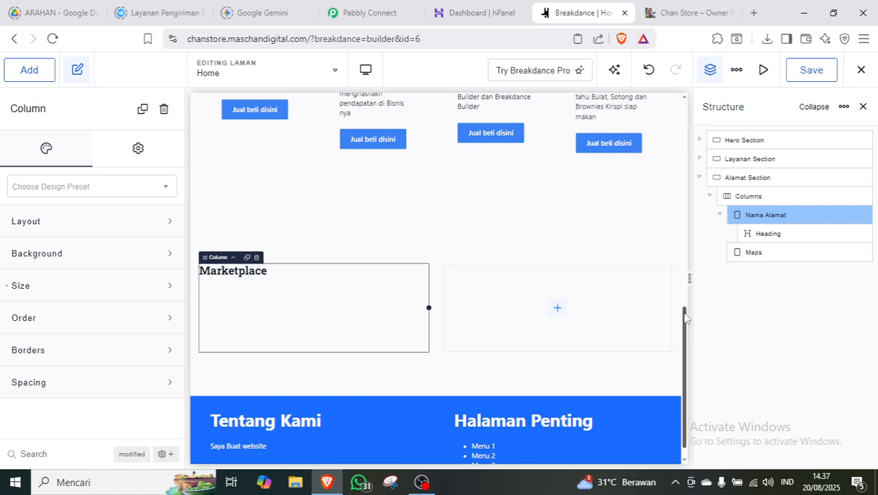
pyautogui.moveTo(685, 316); pyautogui.dragTo(685, 275)
# Copy the Pembuatan Website description text and paste it below the Nama Alamat heading.
pyautogui.click(492, 192)
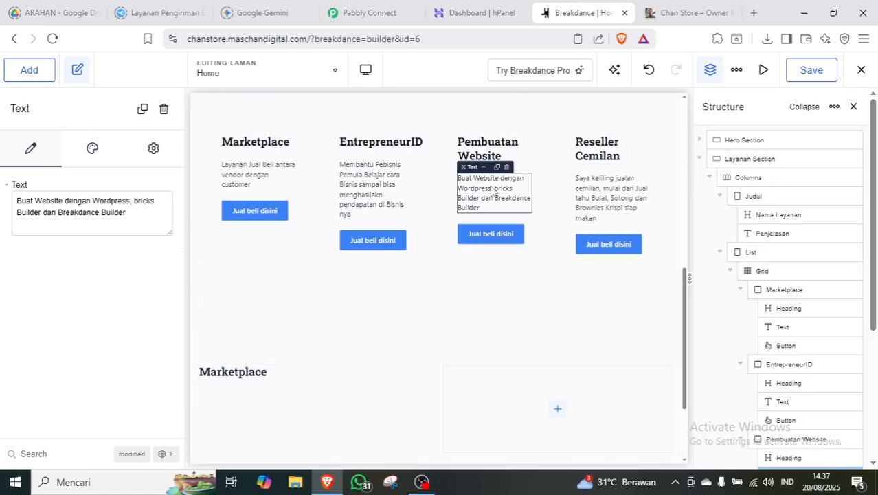
pyautogui.rightClick(492, 192)
pyautogui.click(432, 195)
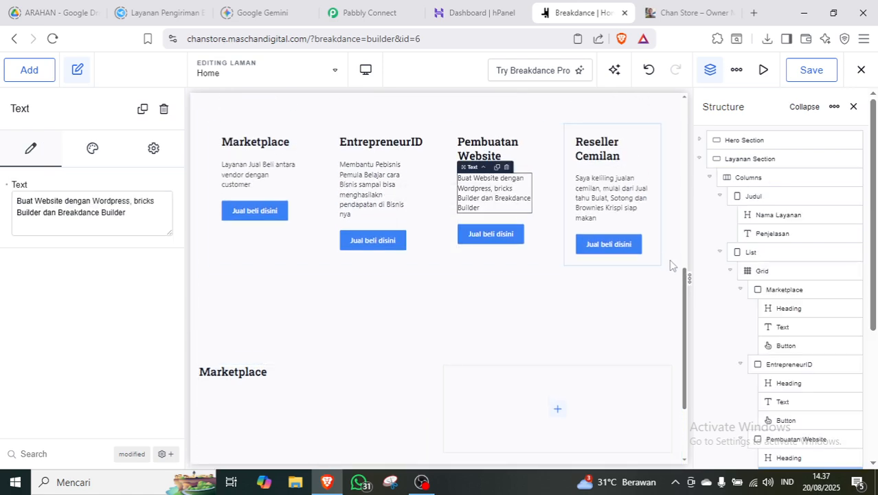
pyautogui.click(701, 160)
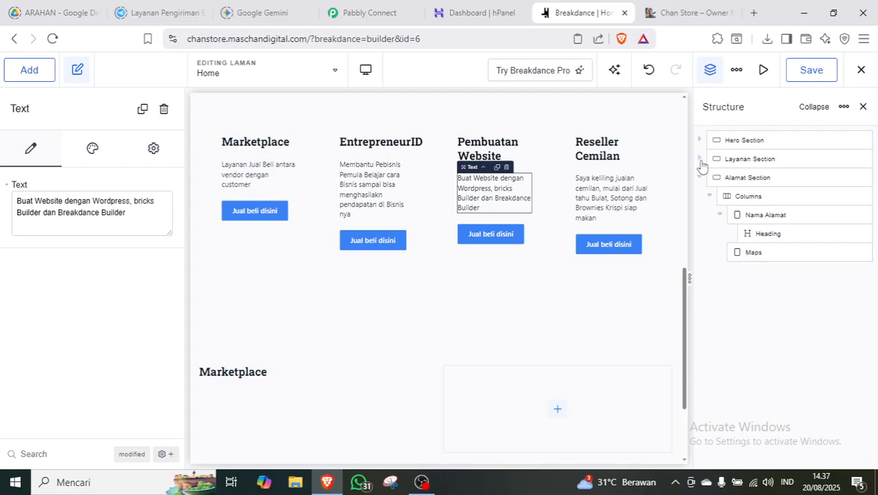
pyautogui.click(773, 234)
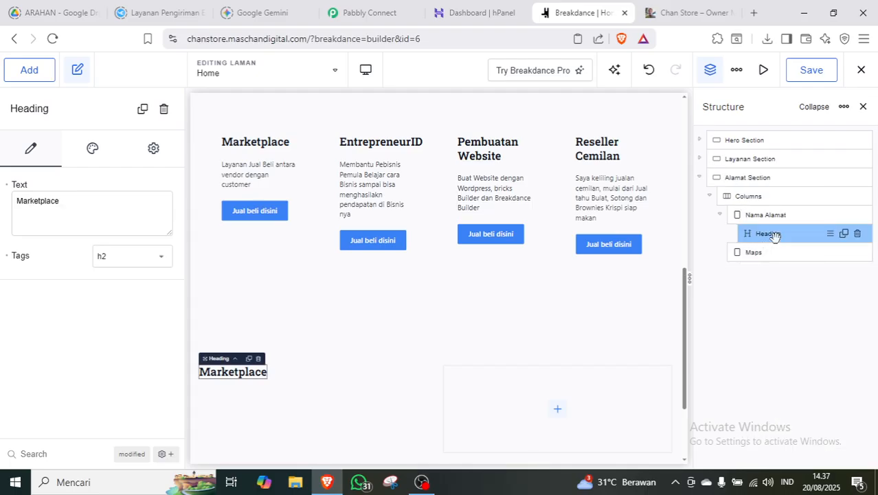
pyautogui.rightClick(773, 234)
pyautogui.click(806, 283)
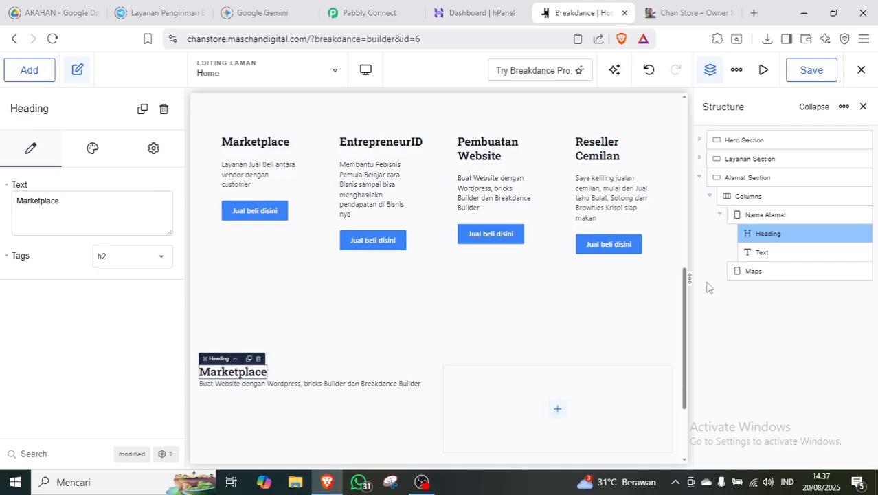
pyautogui.click(766, 215)
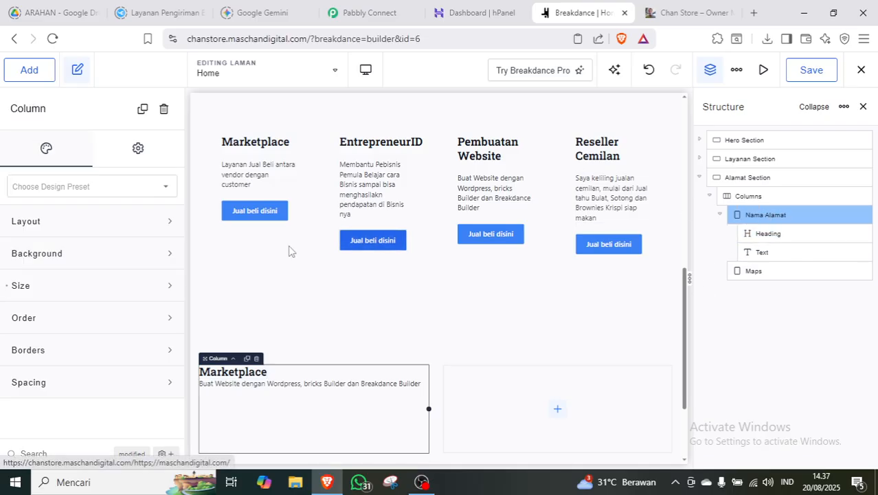
# Stack the column's content vertically, aligned left and top, with a 1.6 rem gap.
pyautogui.click(94, 228)
pyautogui.click(92, 261)
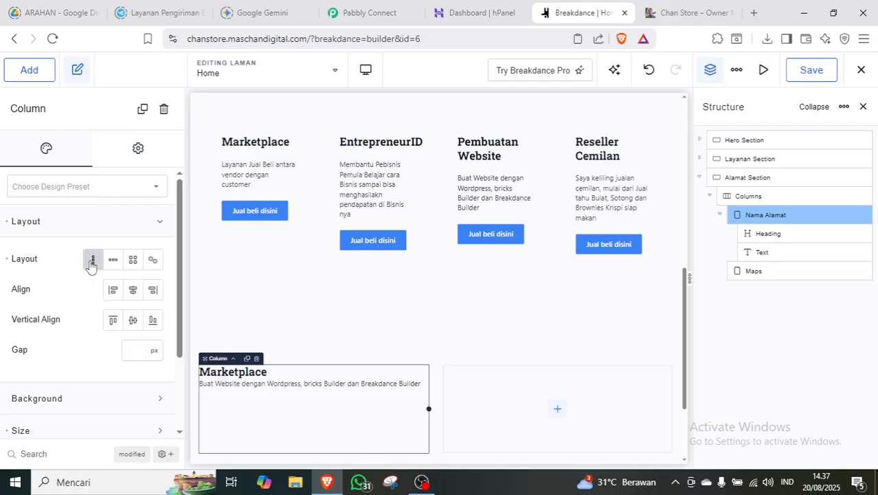
pyautogui.click(114, 291)
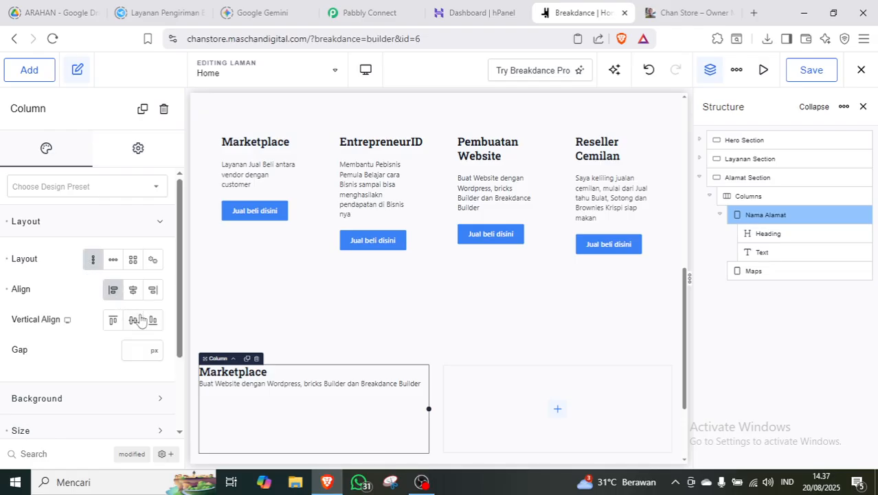
pyautogui.click(133, 319)
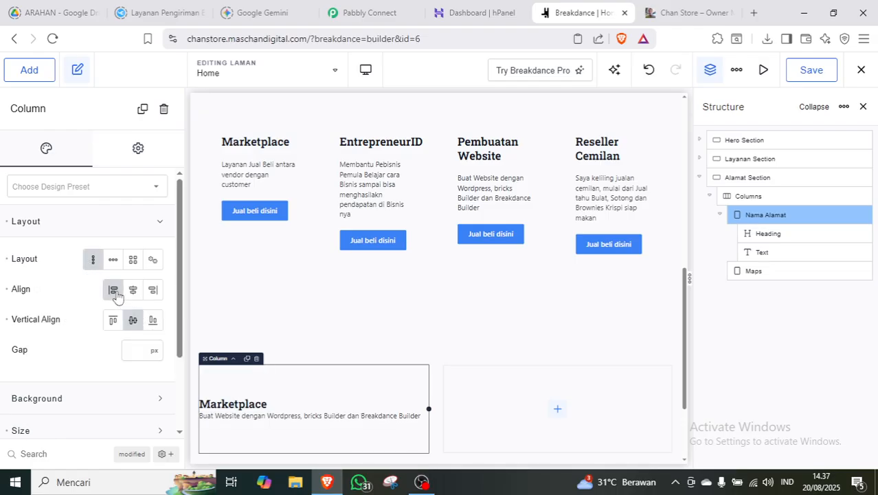
pyautogui.click(113, 321)
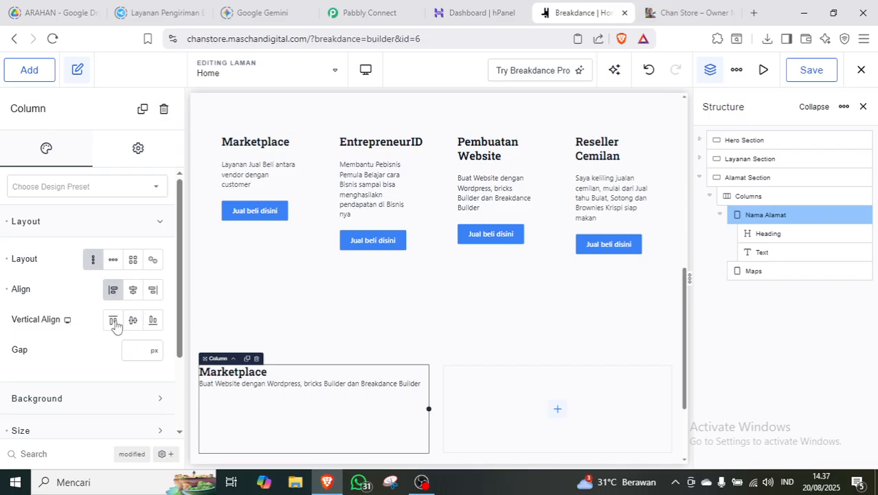
pyautogui.click(152, 351)
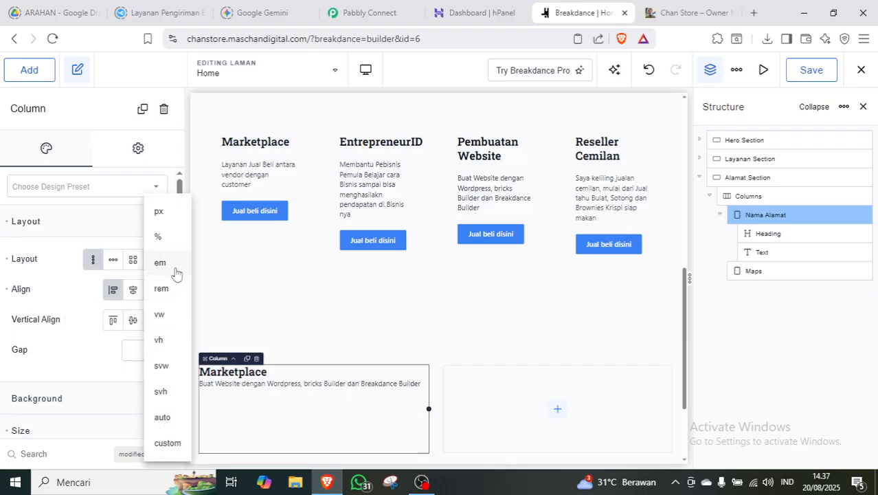
pyautogui.click(171, 290)
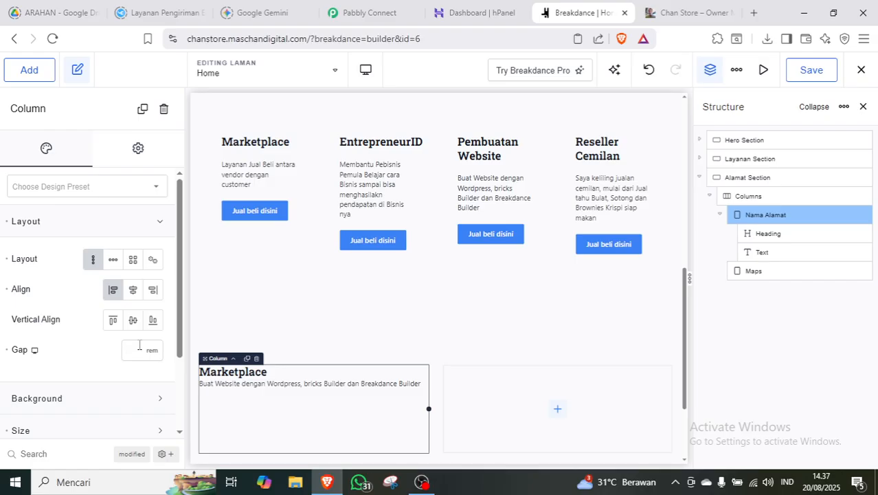
pyautogui.click(139, 345)
pyautogui.write('1.6')
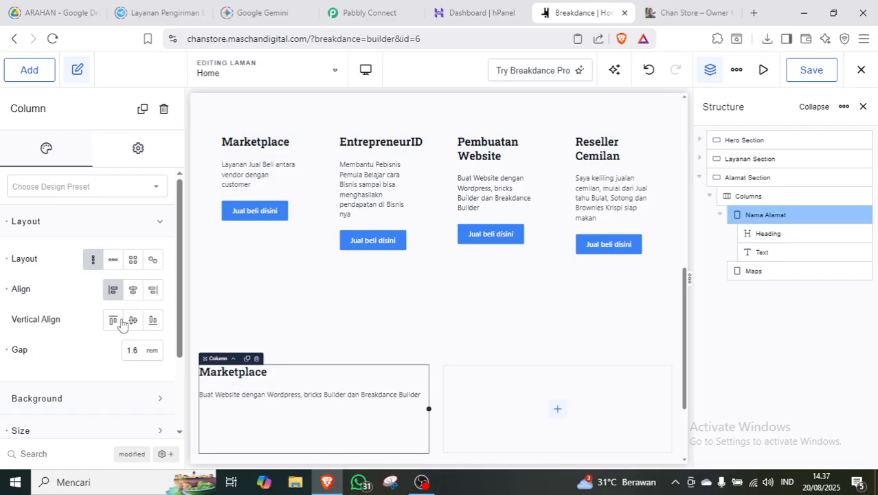
pyautogui.click(162, 229)
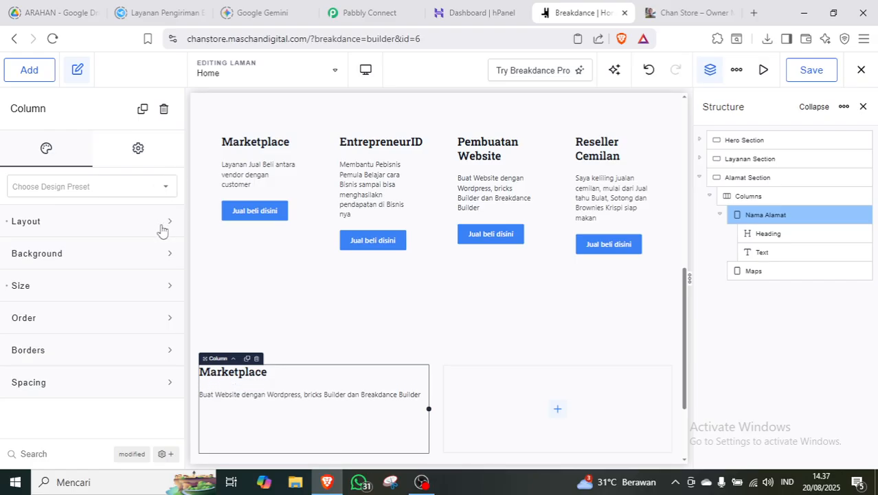
# Give the address column rem-based padding on every side.
pyautogui.click(157, 382)
pyautogui.scroll(-2, 137, 399)
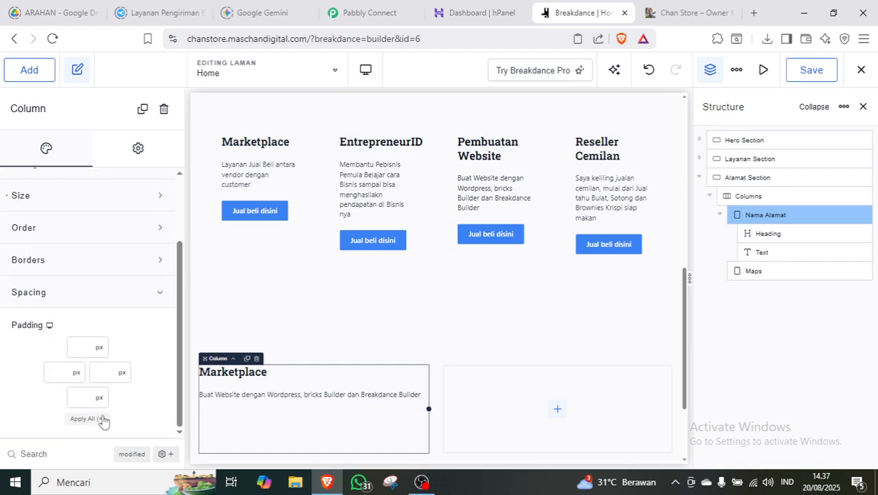
pyautogui.click(99, 345)
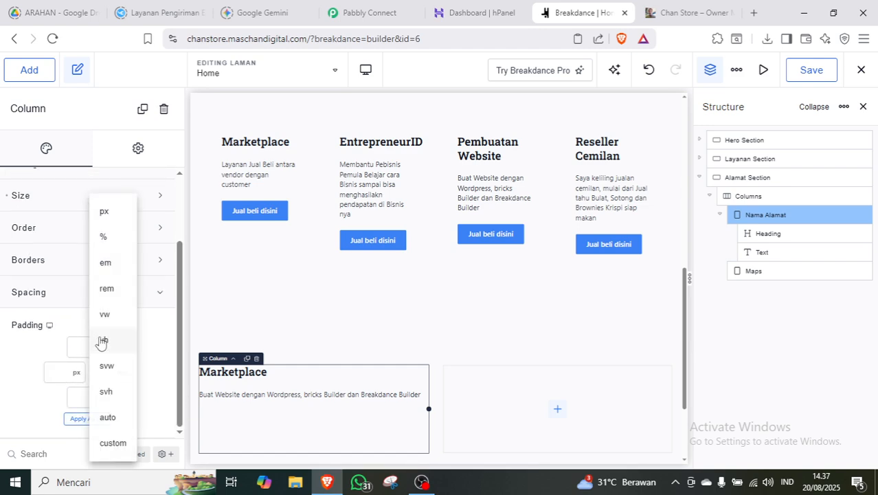
pyautogui.click(117, 281)
pyautogui.write('1.6')
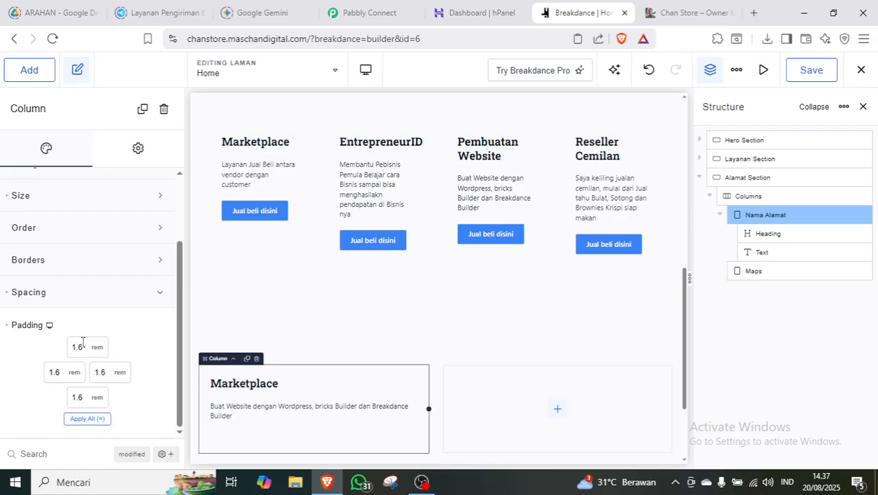
pyautogui.click(147, 291)
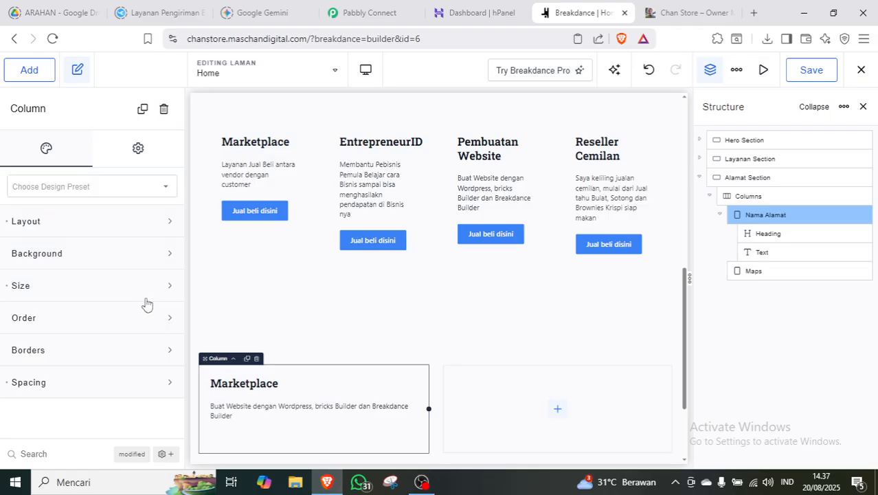
# Change the address column heading to 'Alamat Bisnis Saya'.
pyautogui.click(255, 385)
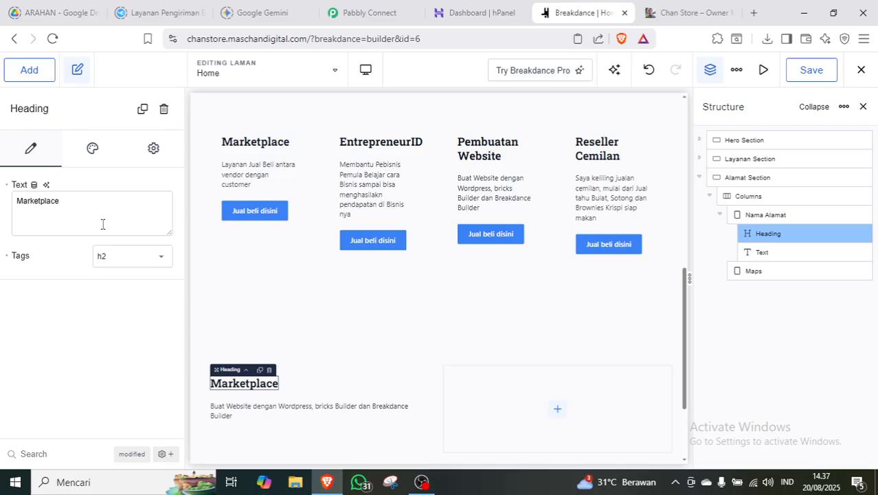
pyautogui.tripleClick(102, 224)
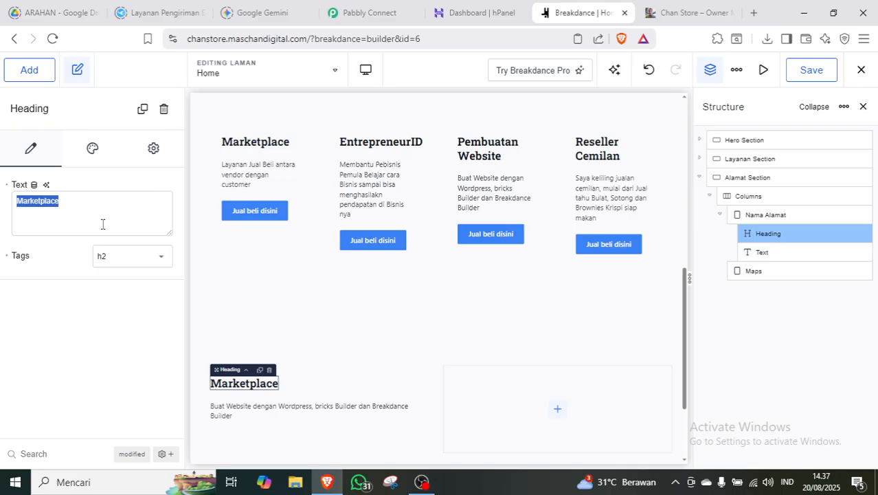
pyautogui.write('Alamat Bisnis Saya')
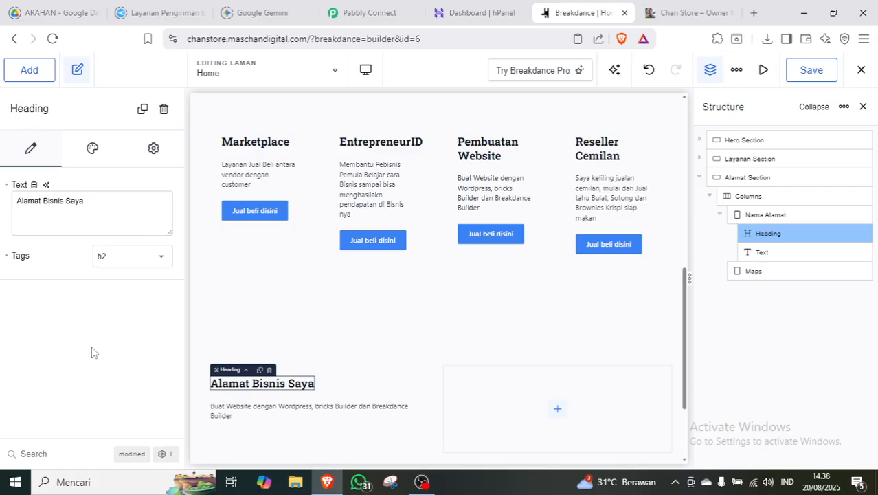
# Replace the paragraph with the business's street address, then select the Maps column.
pyautogui.click(238, 412)
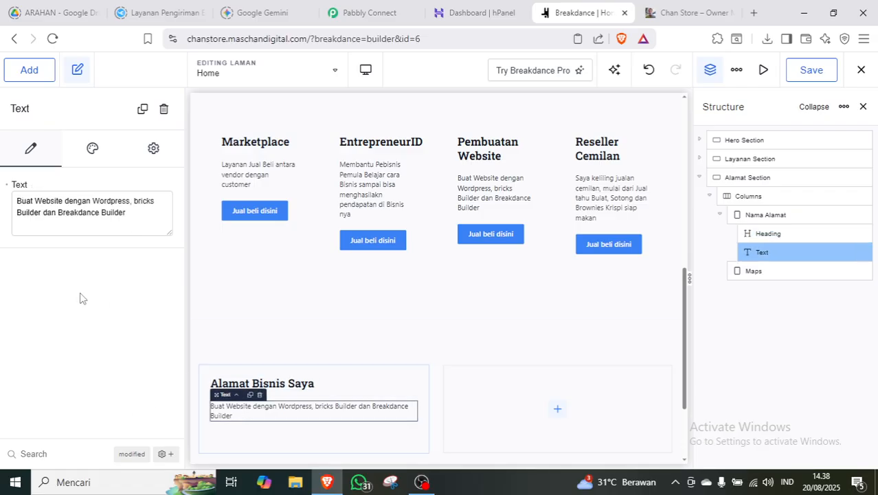
pyautogui.click(109, 228)
pyautogui.hotkey('ctrl', 'a')
pyautogui.write('Saya')
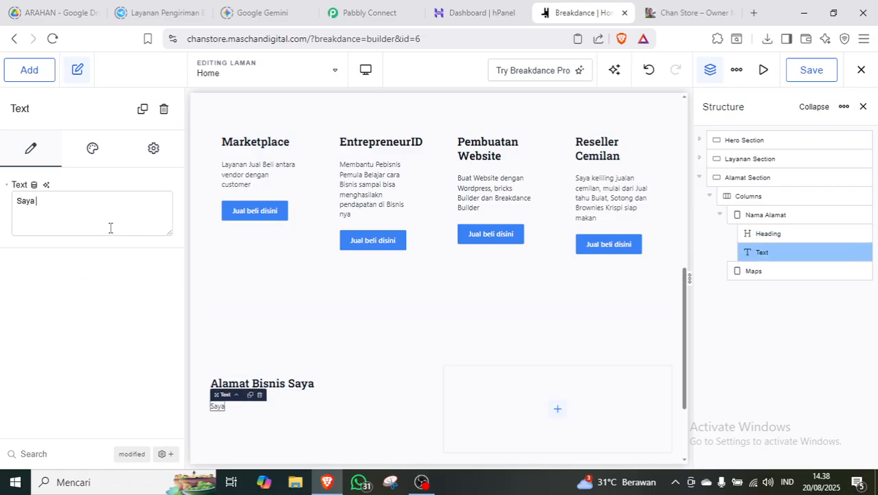
pyautogui.write(' tinggal di')
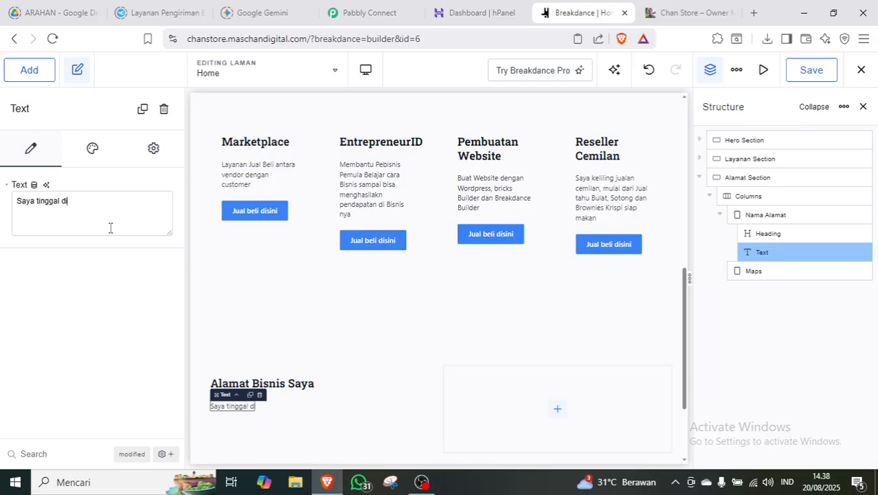
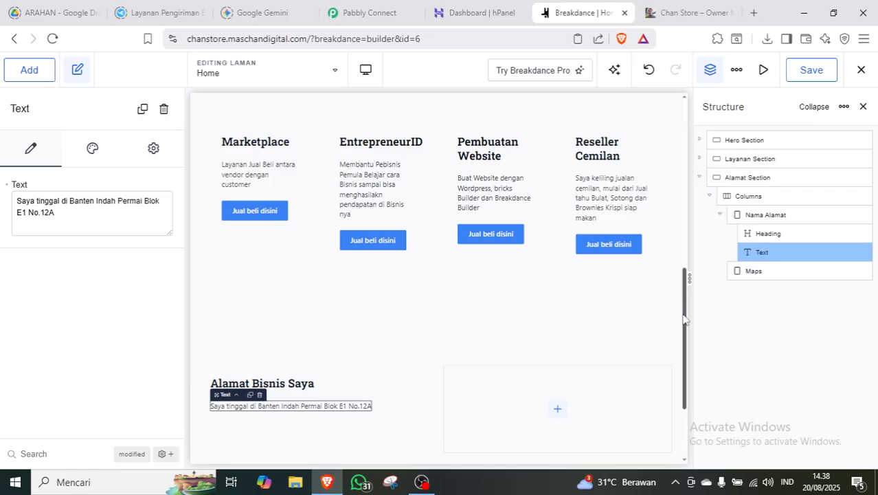
pyautogui.moveTo(684, 319); pyautogui.dragTo(684, 354)
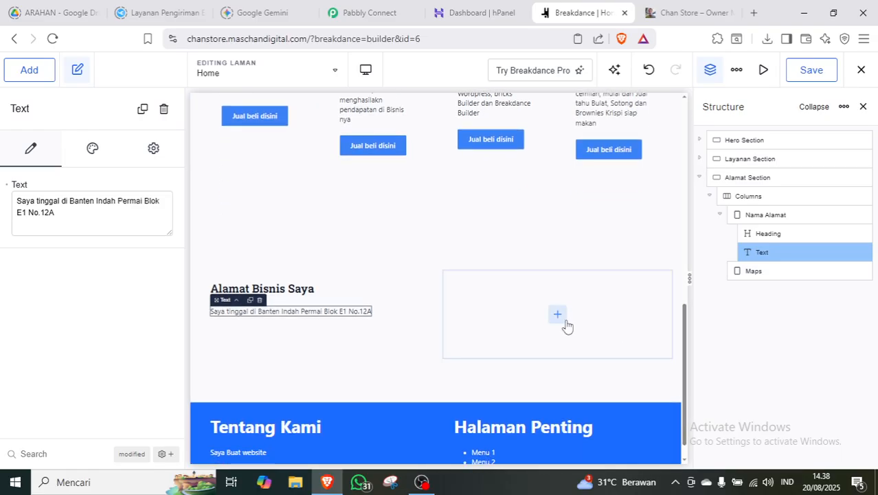
pyautogui.click(777, 271)
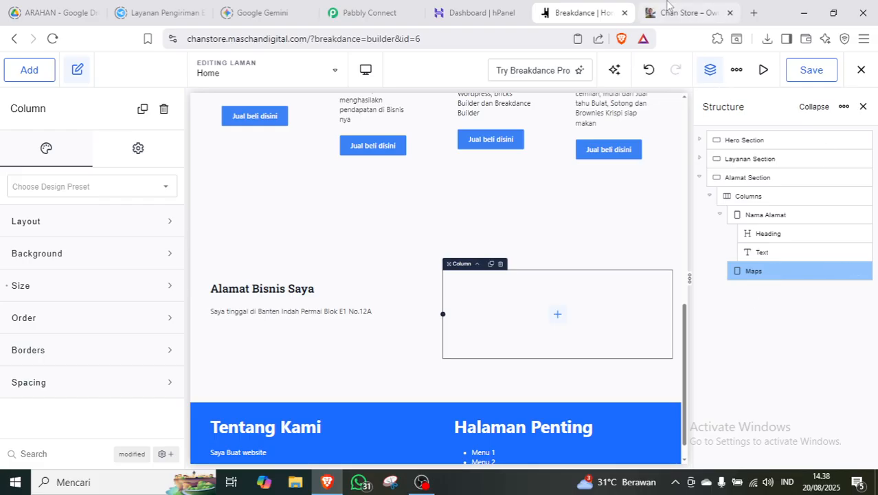
# Open Google Maps in a new tab and find the Mas Chan Digital place.
pyautogui.click(754, 12)
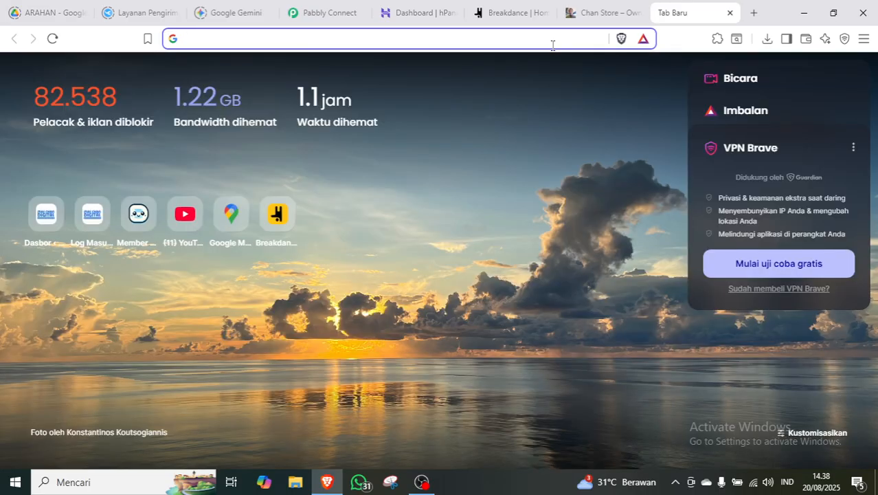
pyautogui.write('maps')
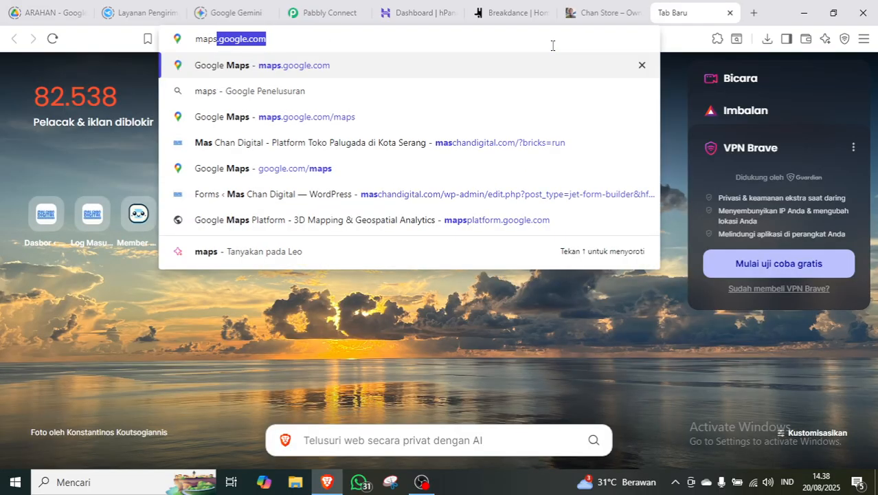
pyautogui.press('Return')
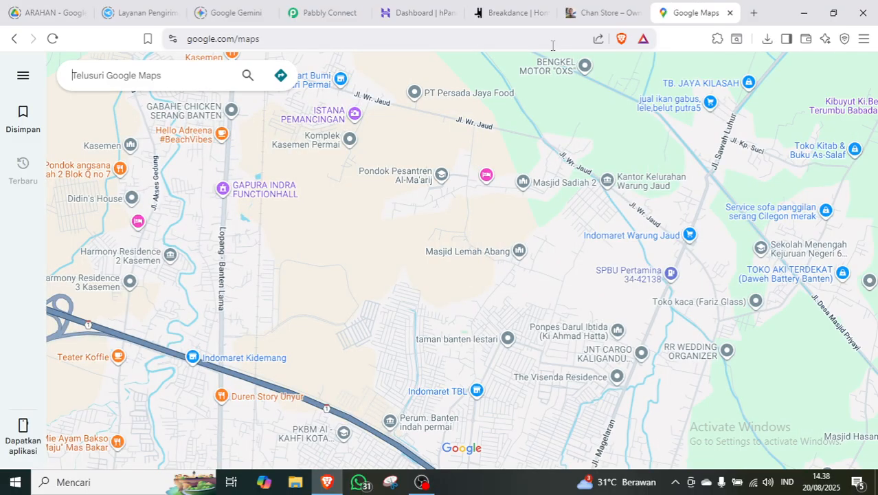
pyautogui.click(191, 78)
pyautogui.write('Mas ')
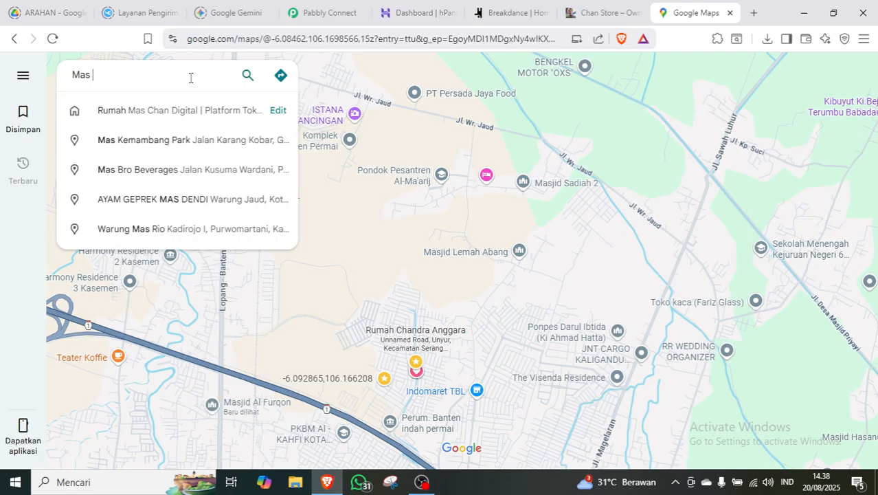
pyautogui.write('Chan Digital')
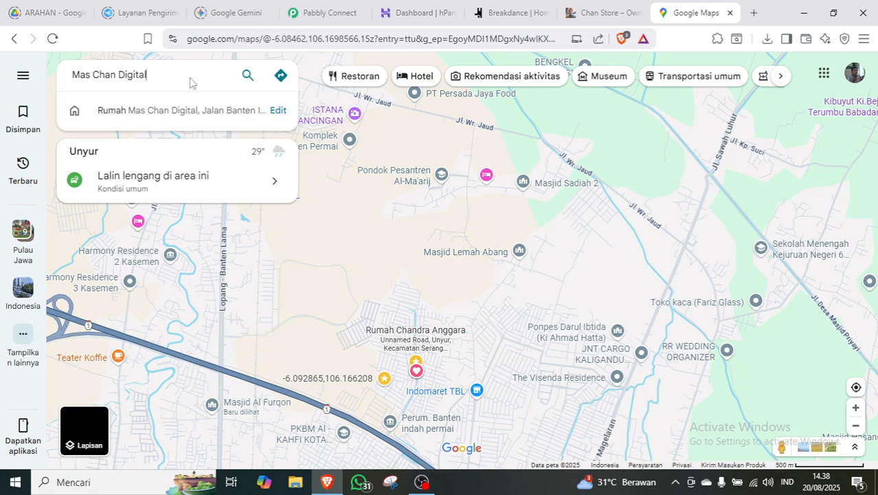
pyautogui.press('Down')
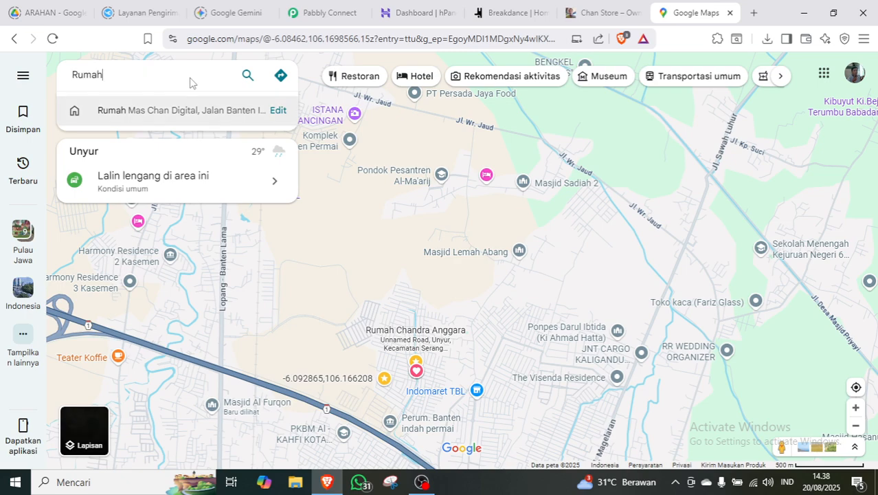
pyautogui.press('Return')
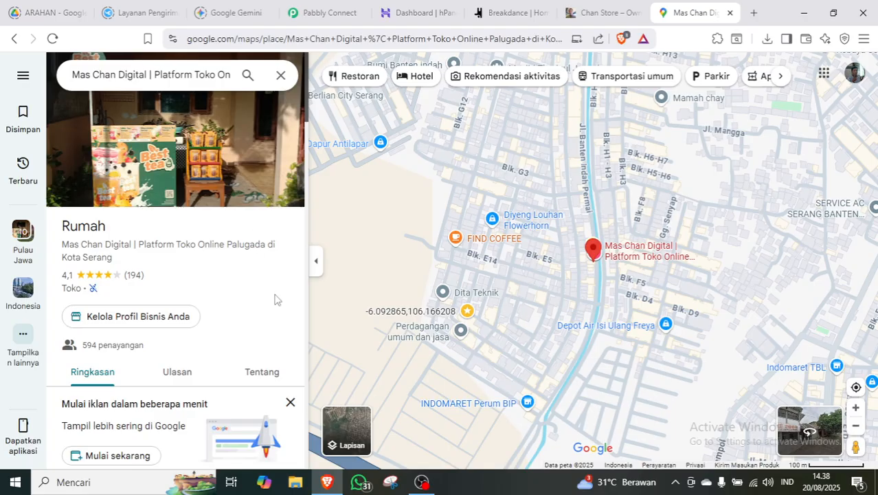
# Copy the place's embed-map HTML via Bagikan > Sematkan peta and return to Breakdance.
pyautogui.scroll(-5, 272, 298)
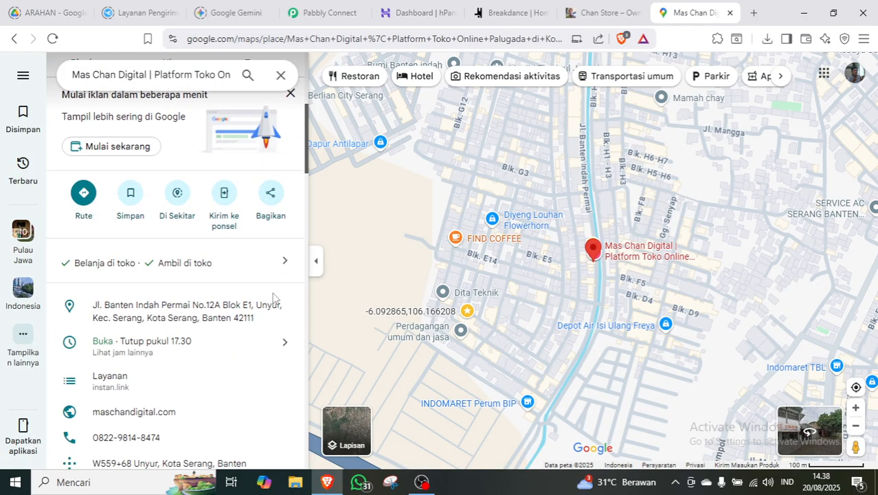
pyautogui.click(271, 194)
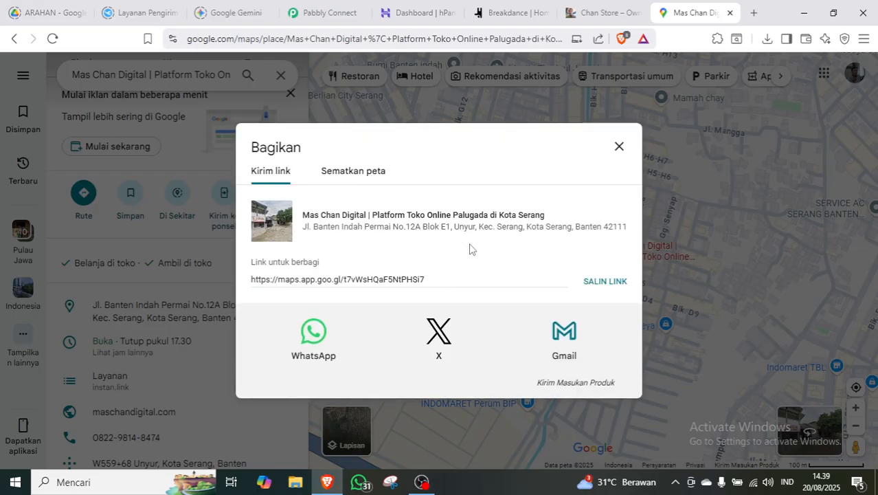
pyautogui.click(353, 170)
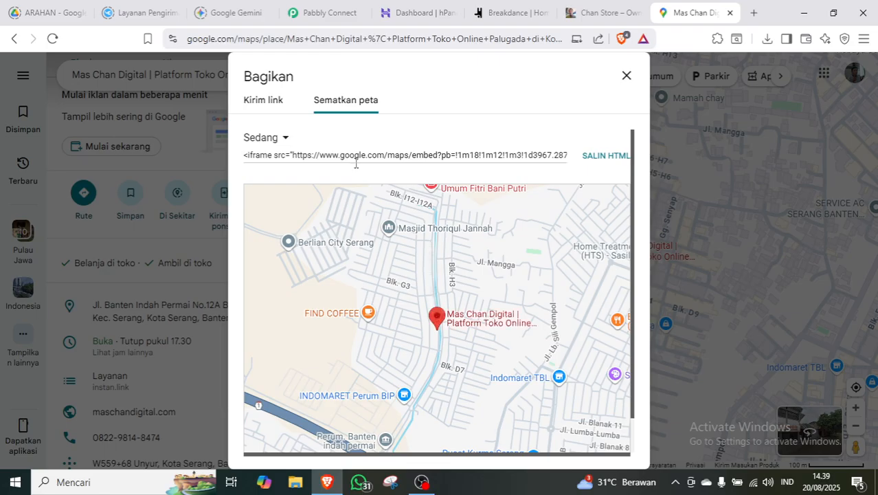
pyautogui.click(606, 157)
pyautogui.click(515, 15)
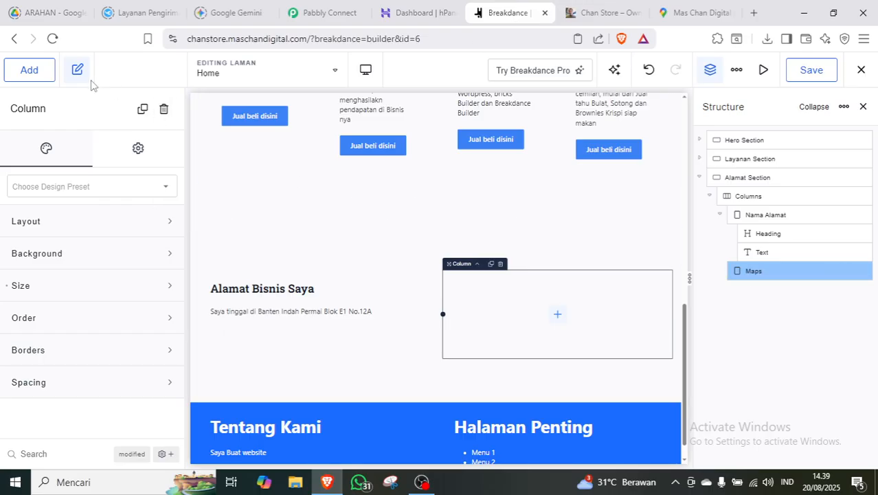
# Add a Shortcode element holding the pasted Google Maps iframe to the Maps column, then save.
pyautogui.click(43, 76)
pyautogui.write('shor')
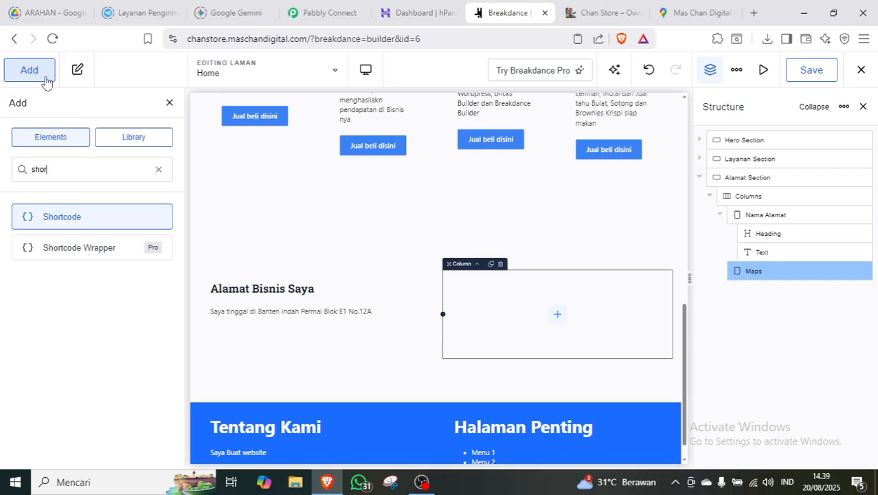
pyautogui.click(88, 217)
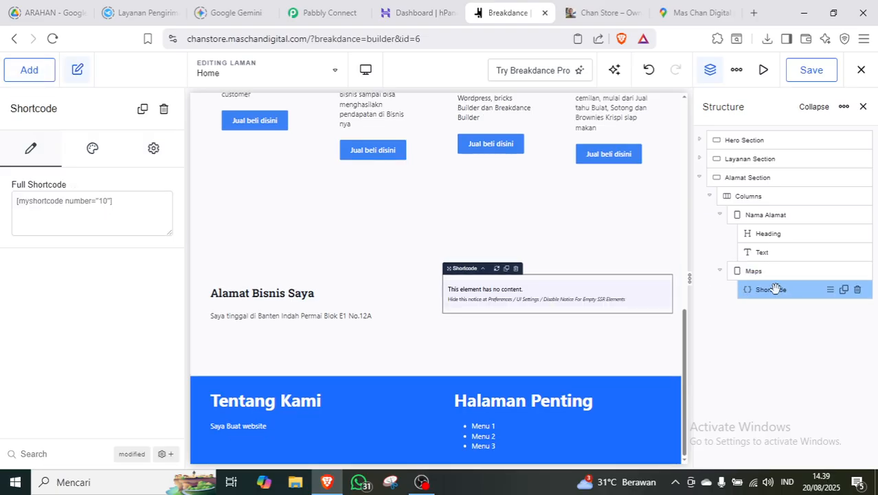
pyautogui.rightClick(114, 199)
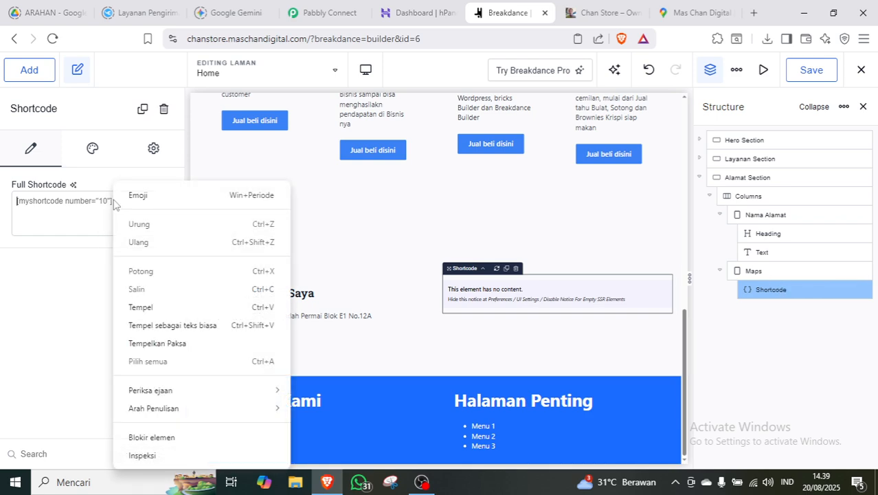
pyautogui.click(169, 314)
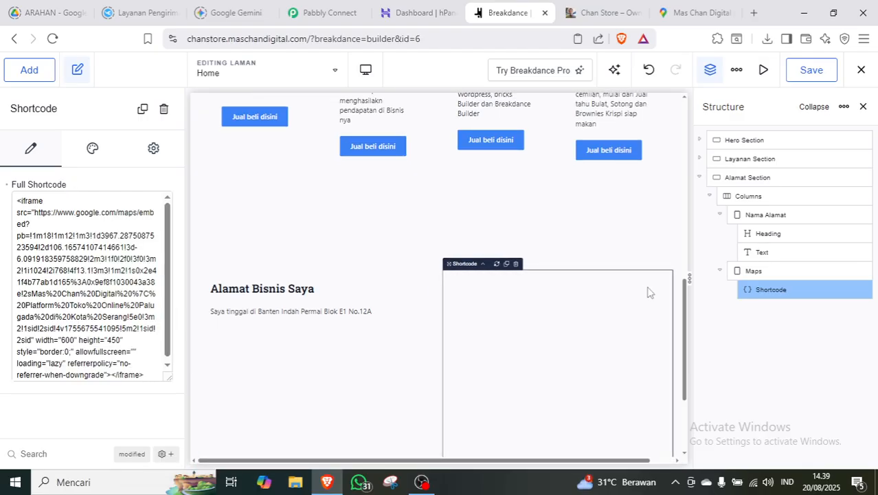
pyautogui.moveTo(687, 292); pyautogui.dragTo(687, 323)
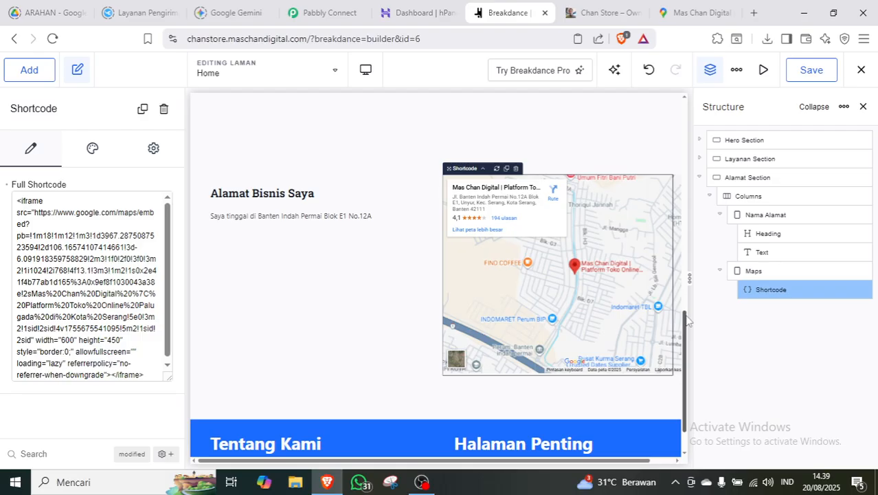
pyautogui.click(812, 72)
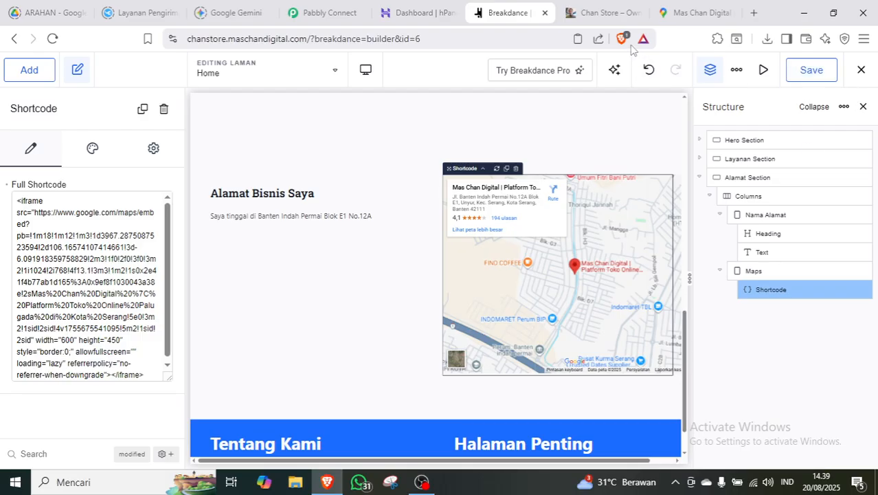
pyautogui.click(599, 13)
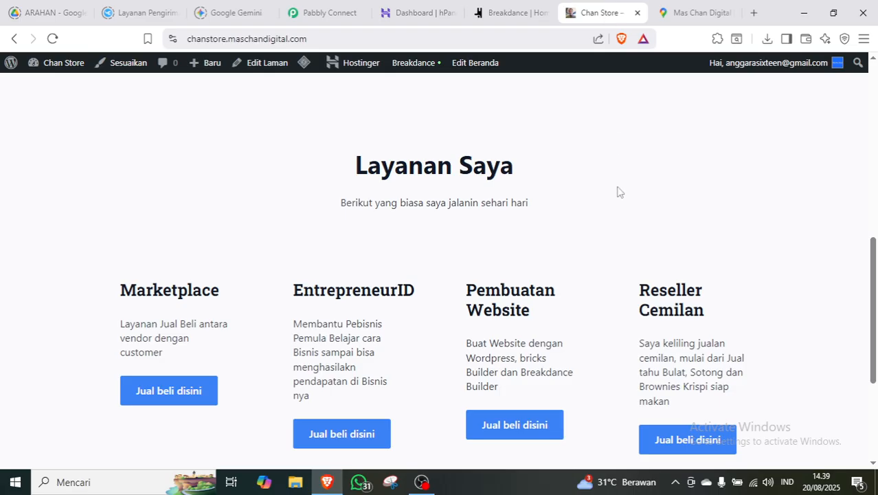
# Reload the live Chan Store home page and scroll to check the map beside the address.
pyautogui.press('F5')
pyautogui.moveTo(876, 227); pyautogui.dragTo(876, 347)
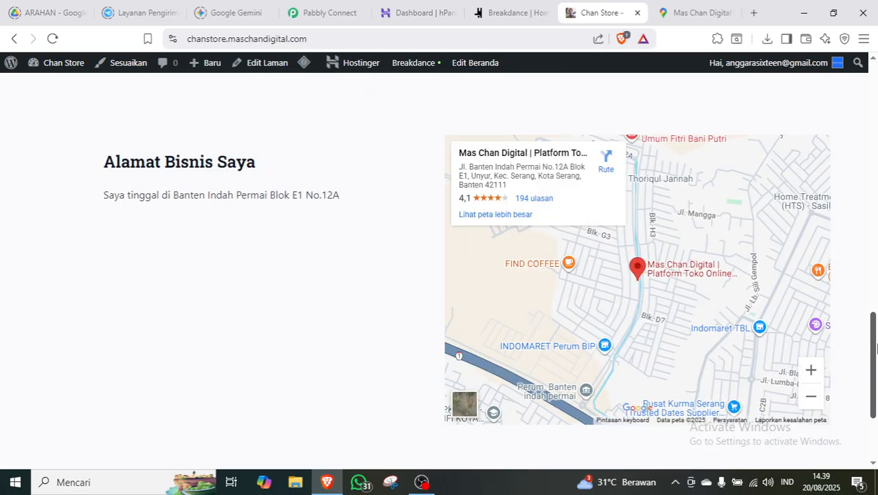
pyautogui.moveTo(877, 347); pyautogui.dragTo(877, 380)
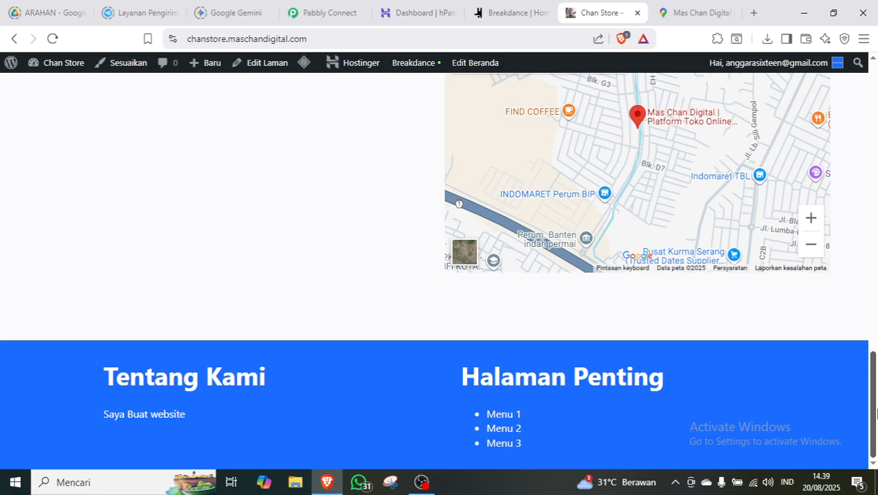
pyautogui.moveTo(877, 413); pyautogui.dragTo(877, 110)
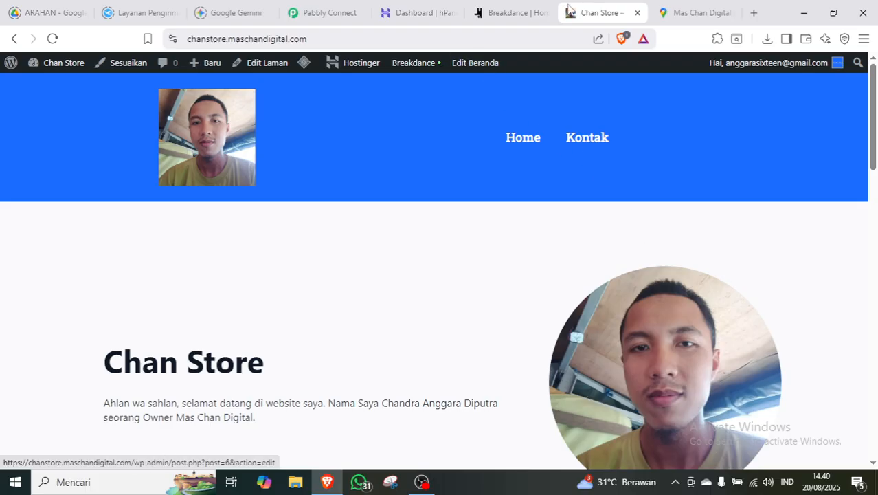
# Return to the Breakdance editor, then bring OBS Studio to the front.
pyautogui.click(517, 15)
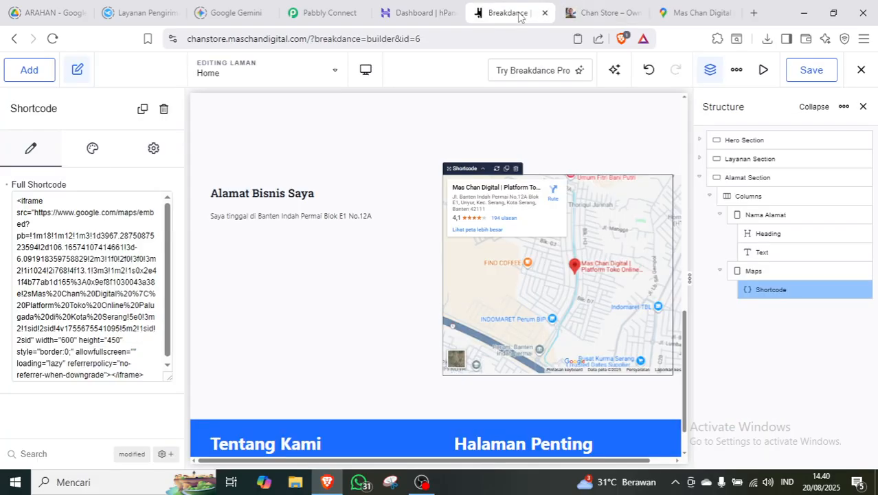
pyautogui.moveTo(422, 483)
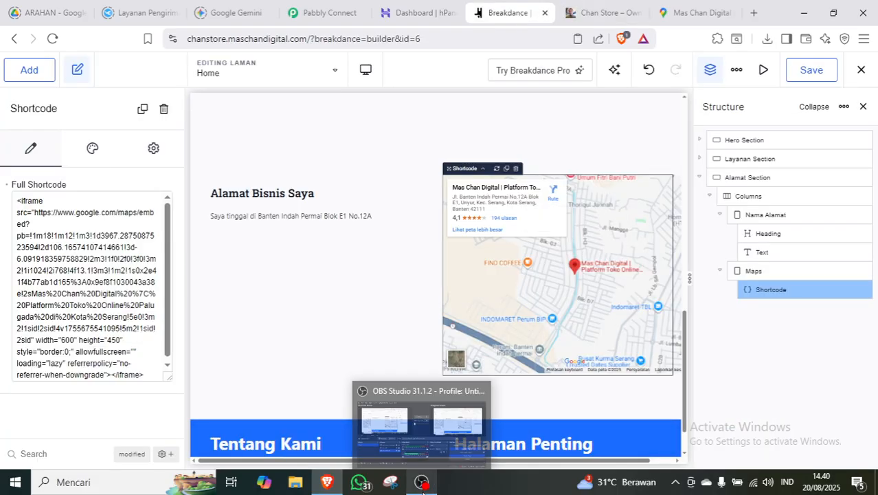
pyautogui.click(431, 432)
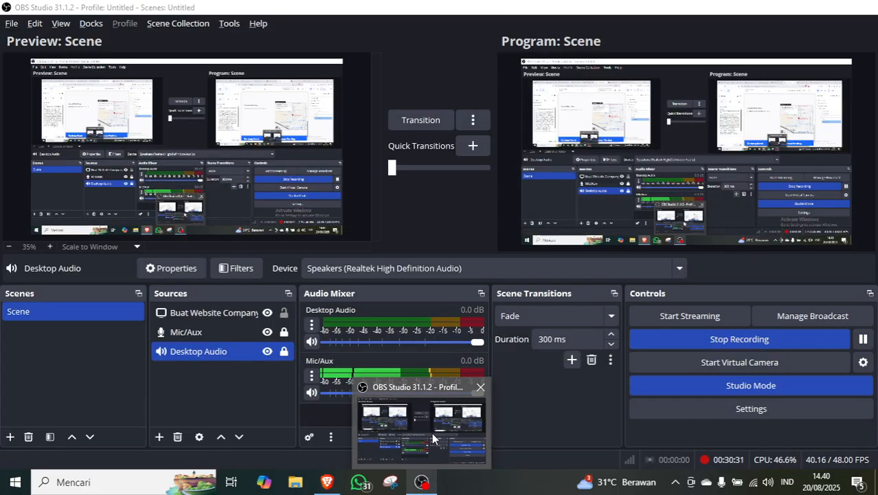